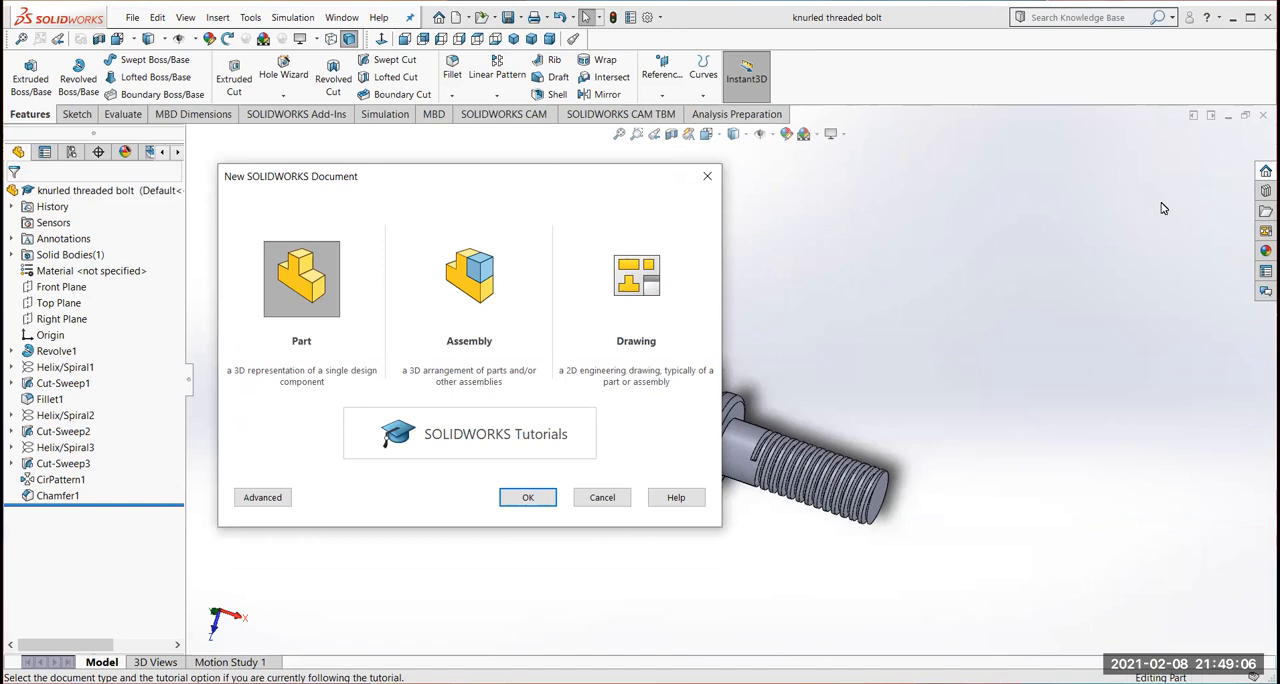
Create a new part document and set its units to MMGS (millimeter, gram, second)
click(528, 497)
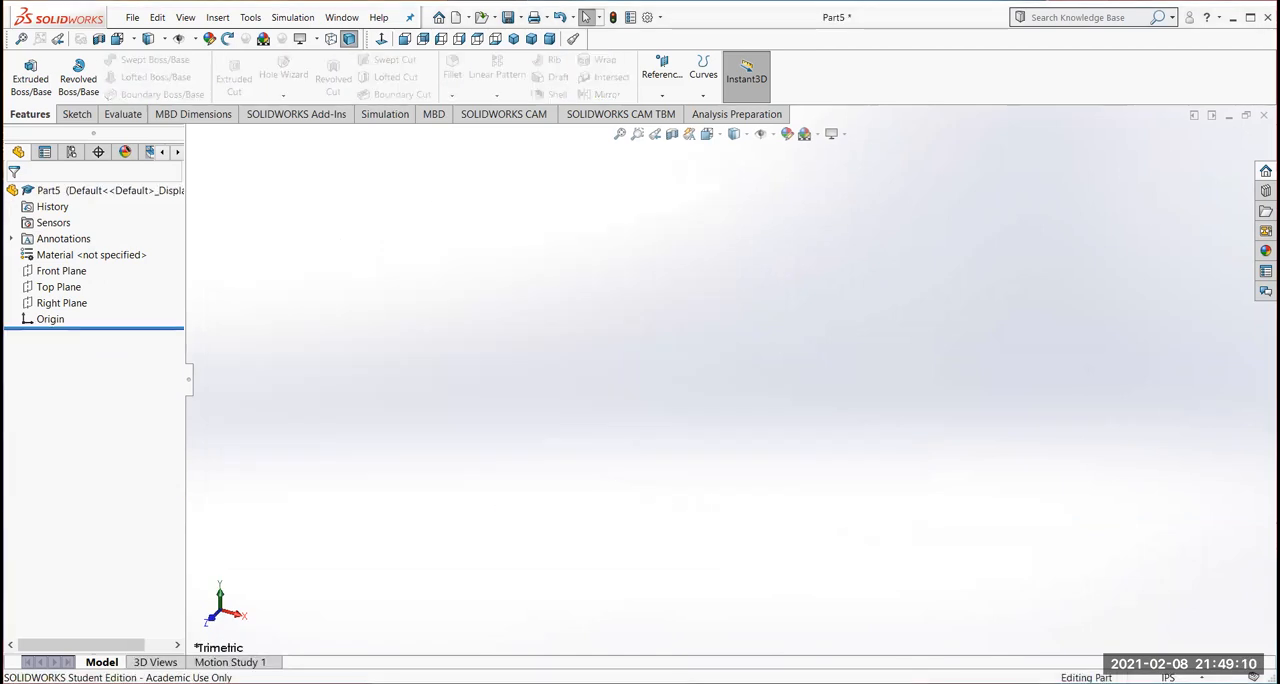
click(1148, 678)
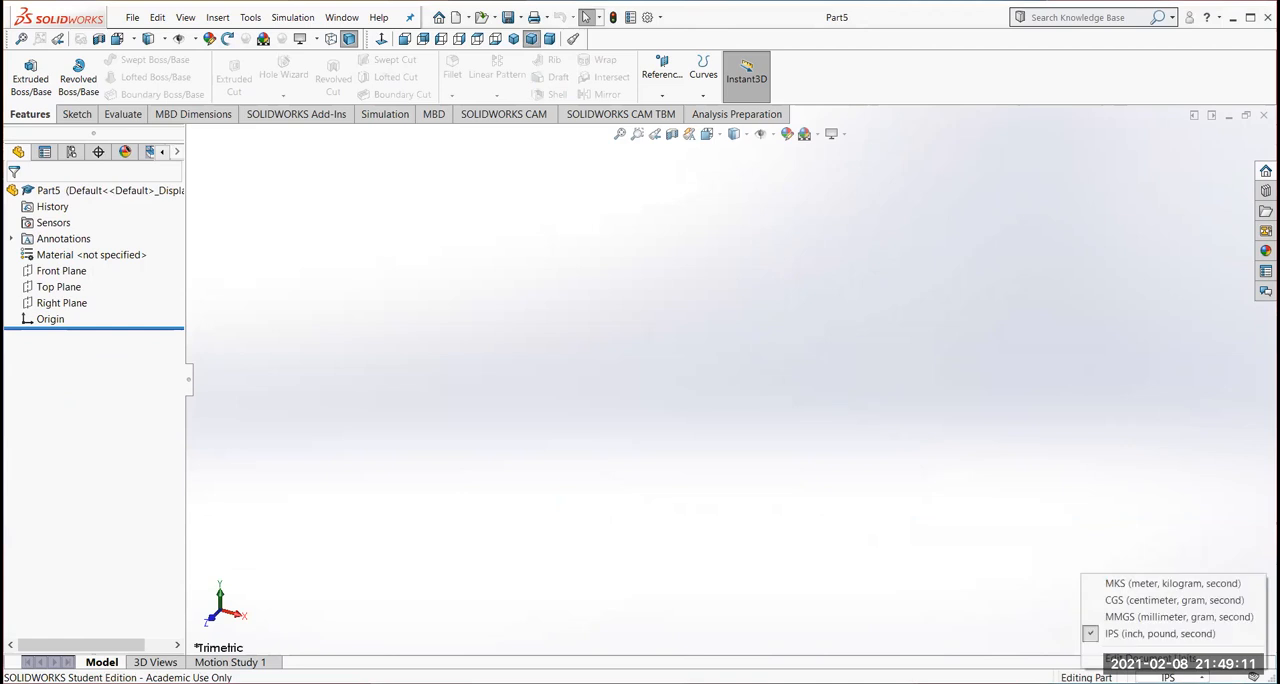
click(1150, 617)
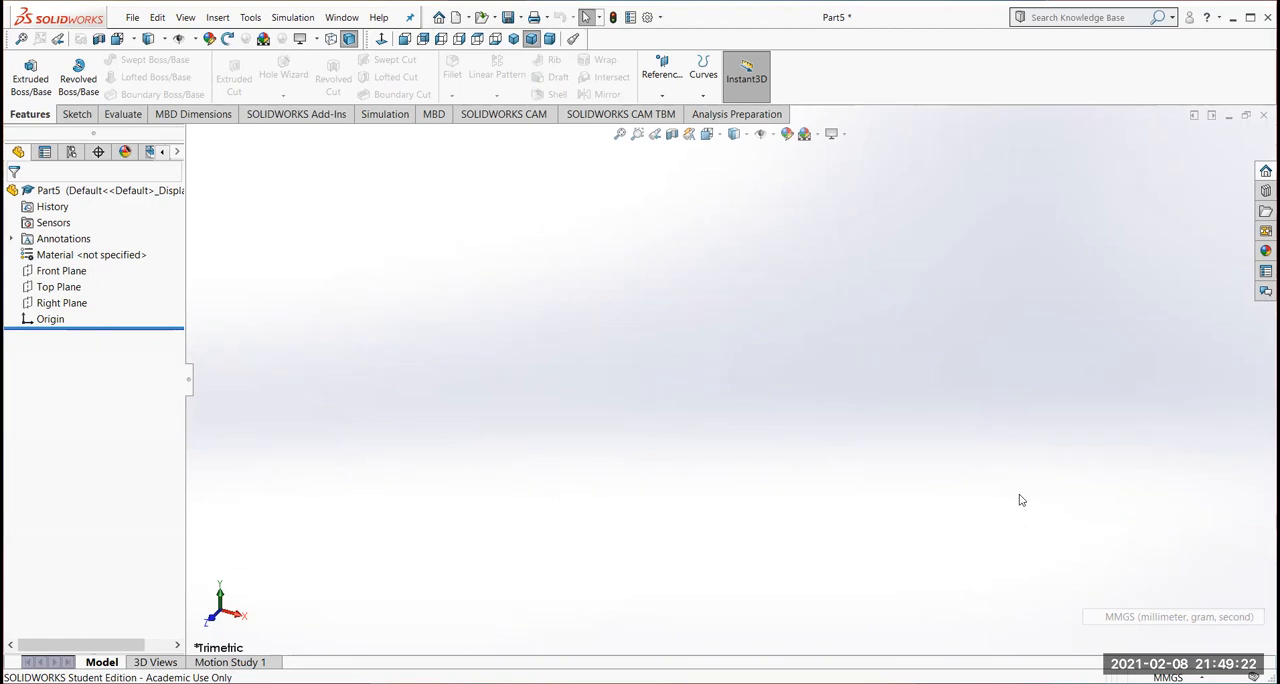
Sketch a circle about 47 mm in diameter centred on the origin on the Front Plane
click(50, 271)
click(116, 249)
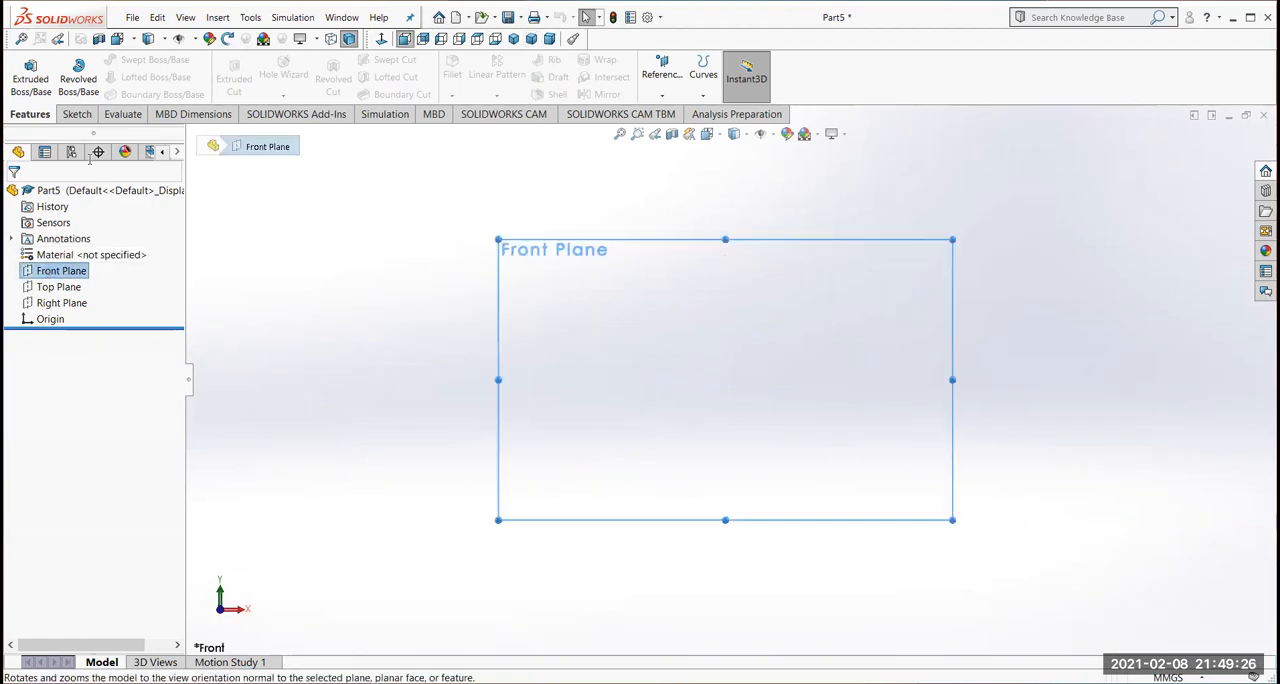
click(24, 82)
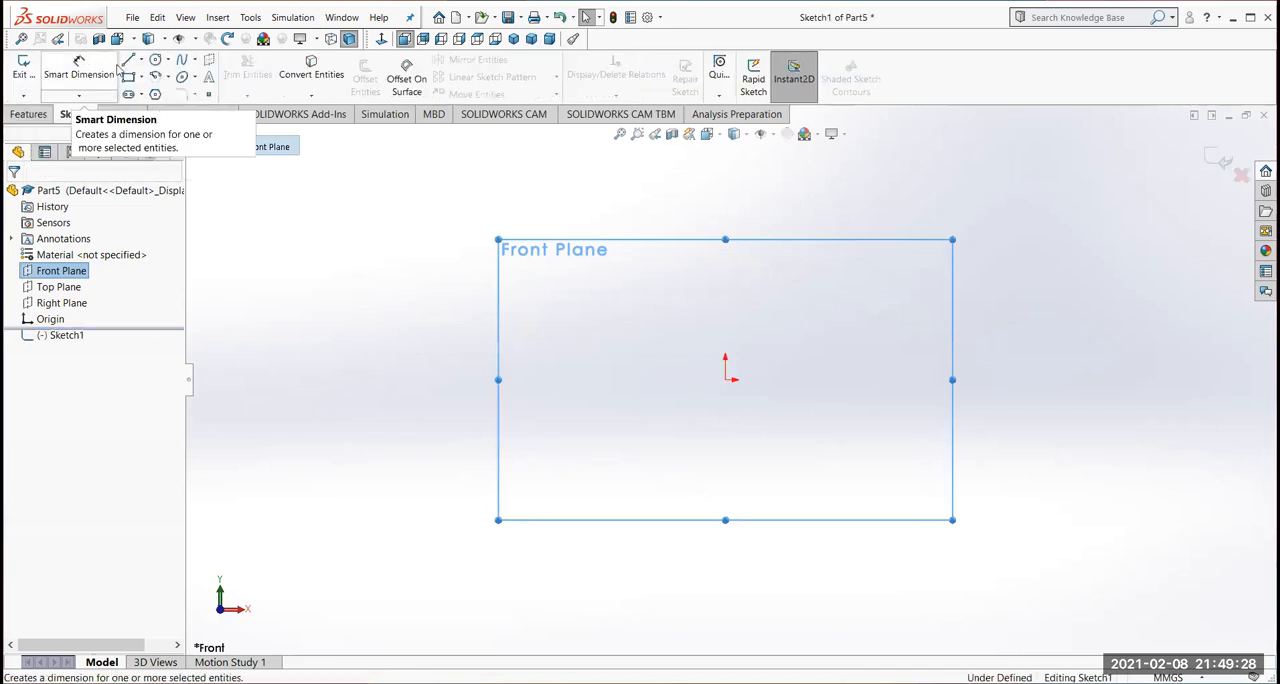
click(155, 61)
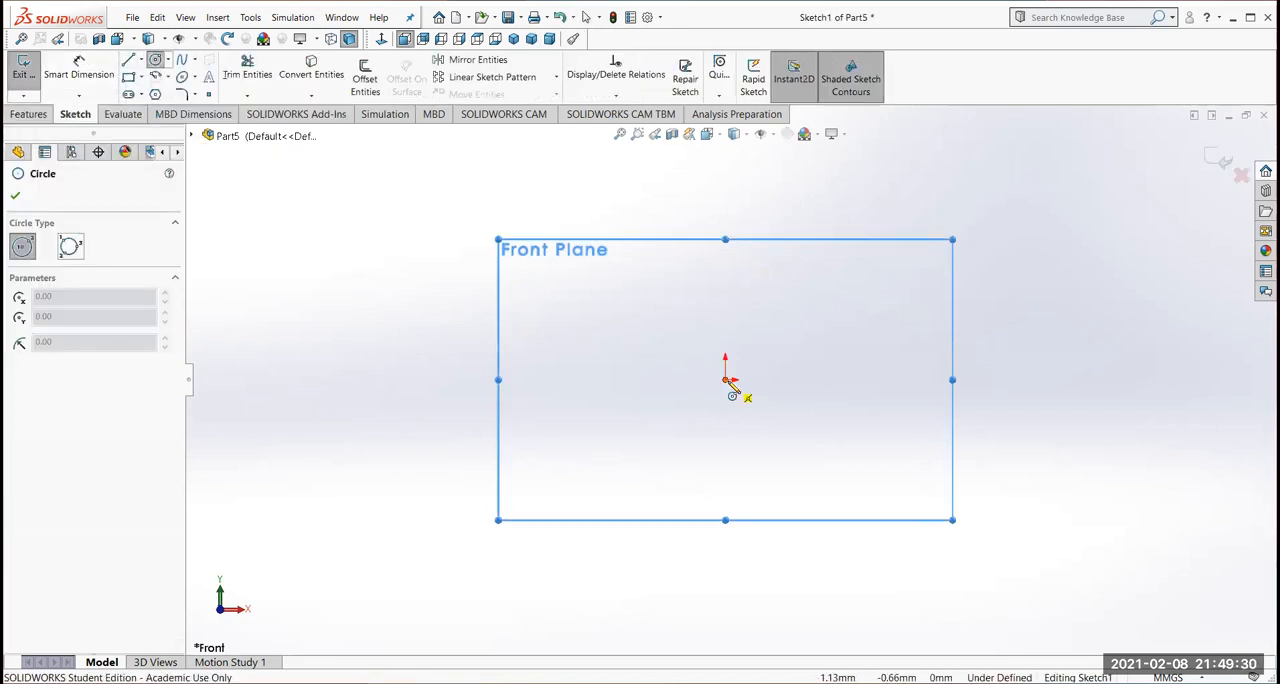
click(725, 379)
click(776, 422)
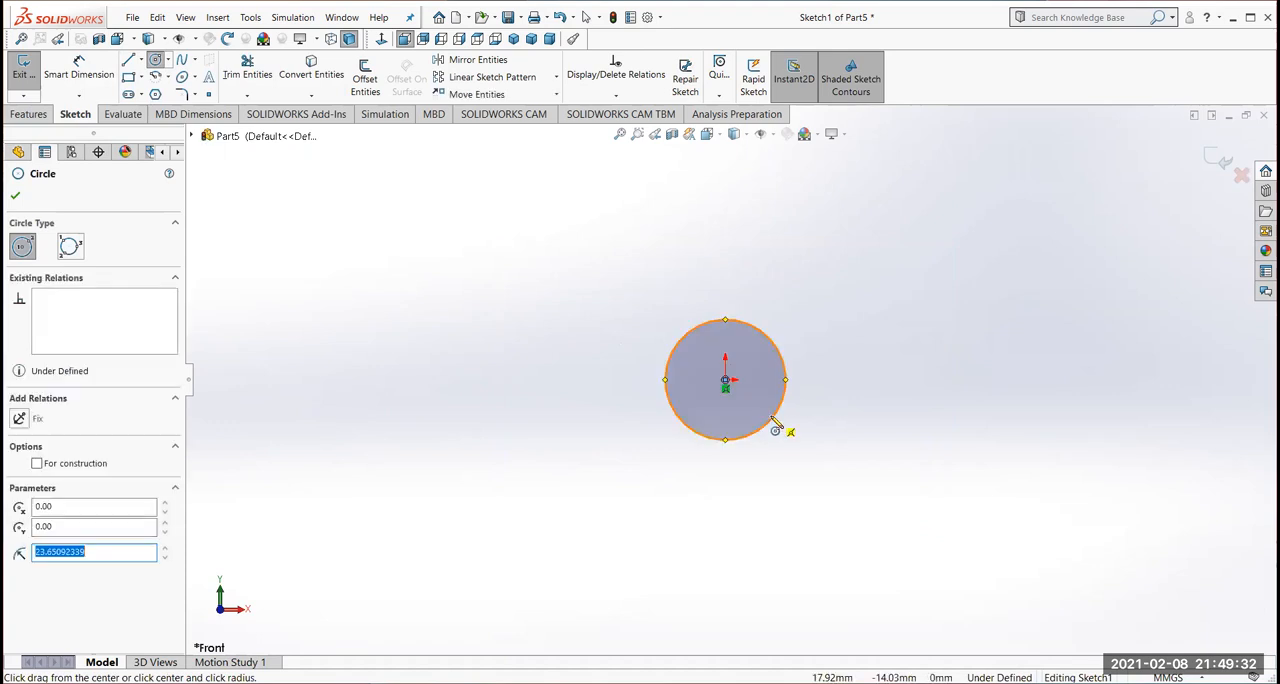
Dimension the circle's diameter as 3 mm
click(80, 70)
click(728, 322)
click(720, 274)
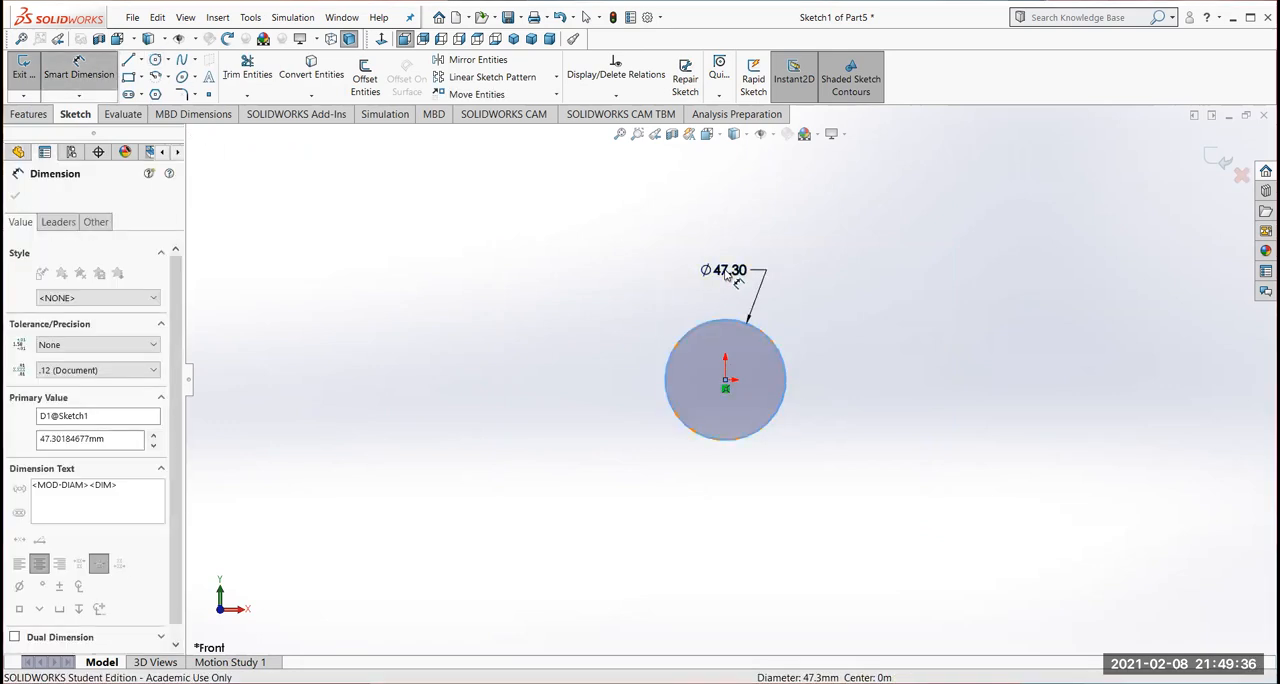
text(3)
key(Return)
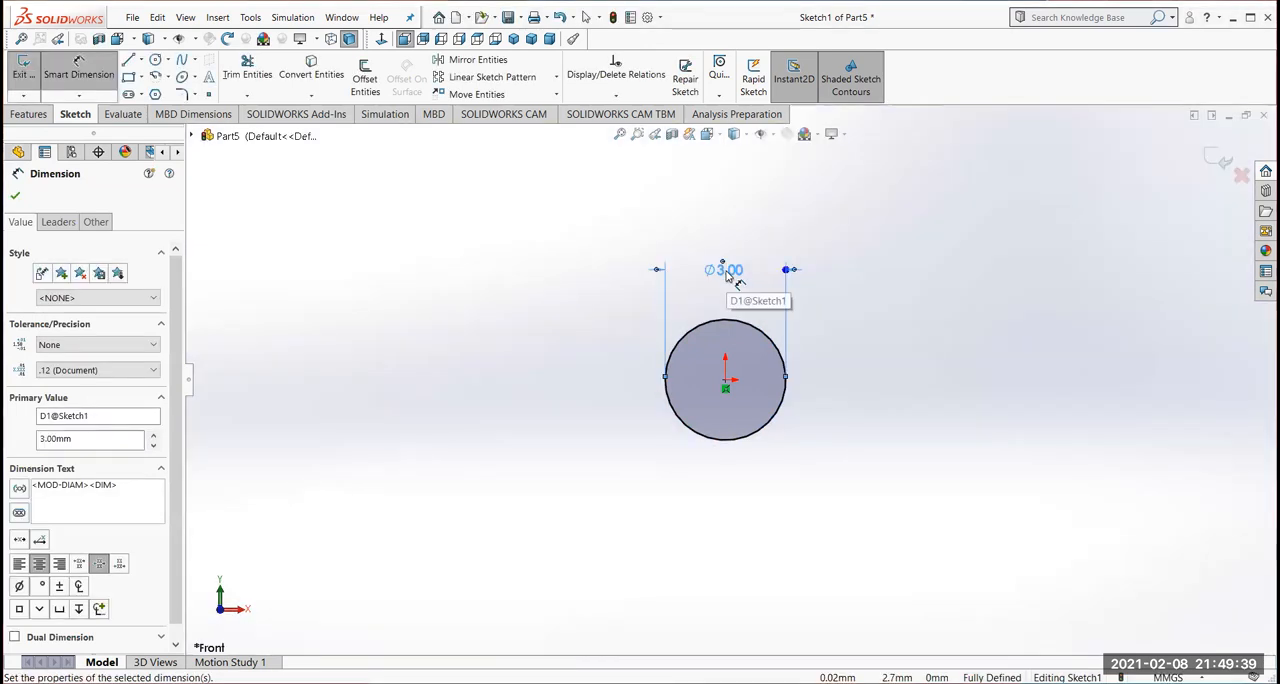
Extrude the 3 mm circle to a blind depth of 19 mm to form a cylinder
click(19, 70)
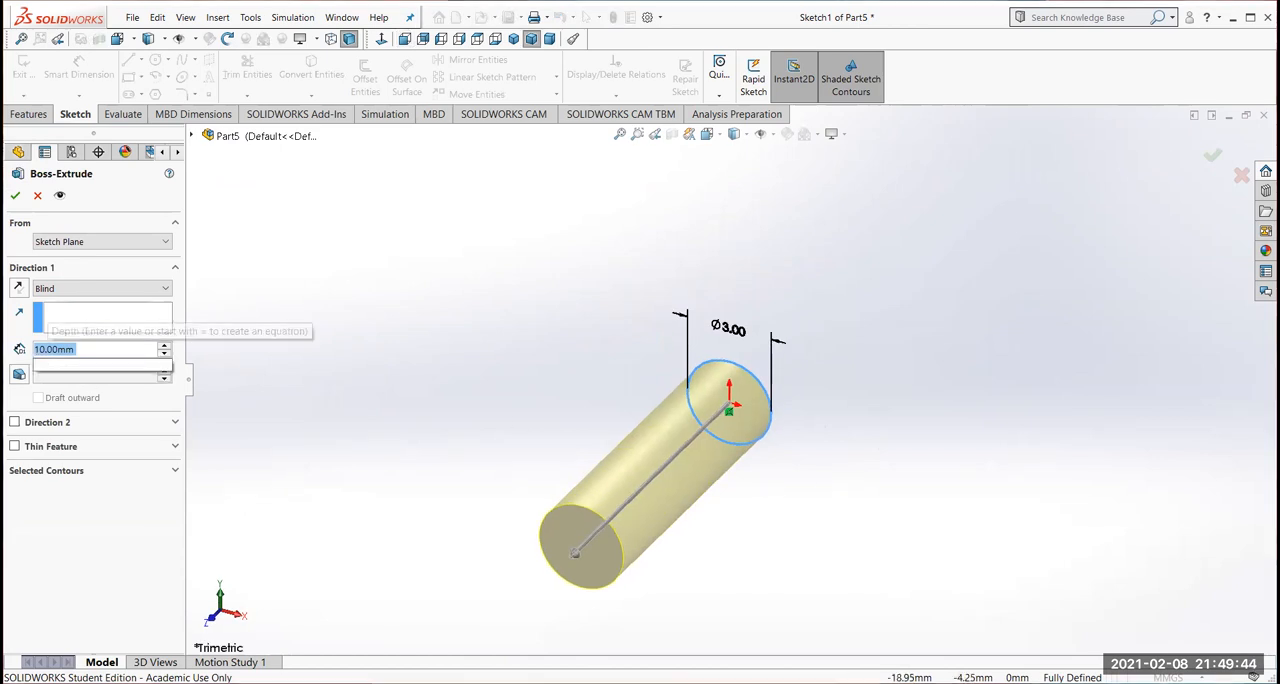
text(19)
key(Return)
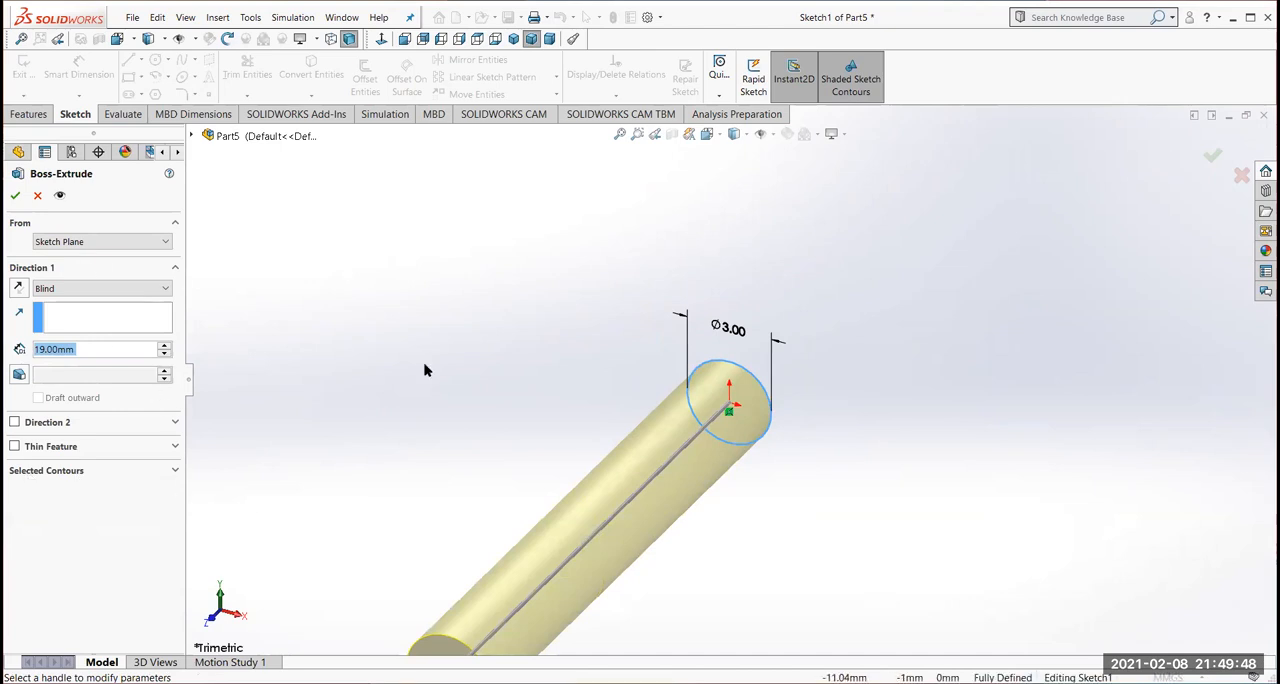
middle_drag(443, 289, 252, 347)
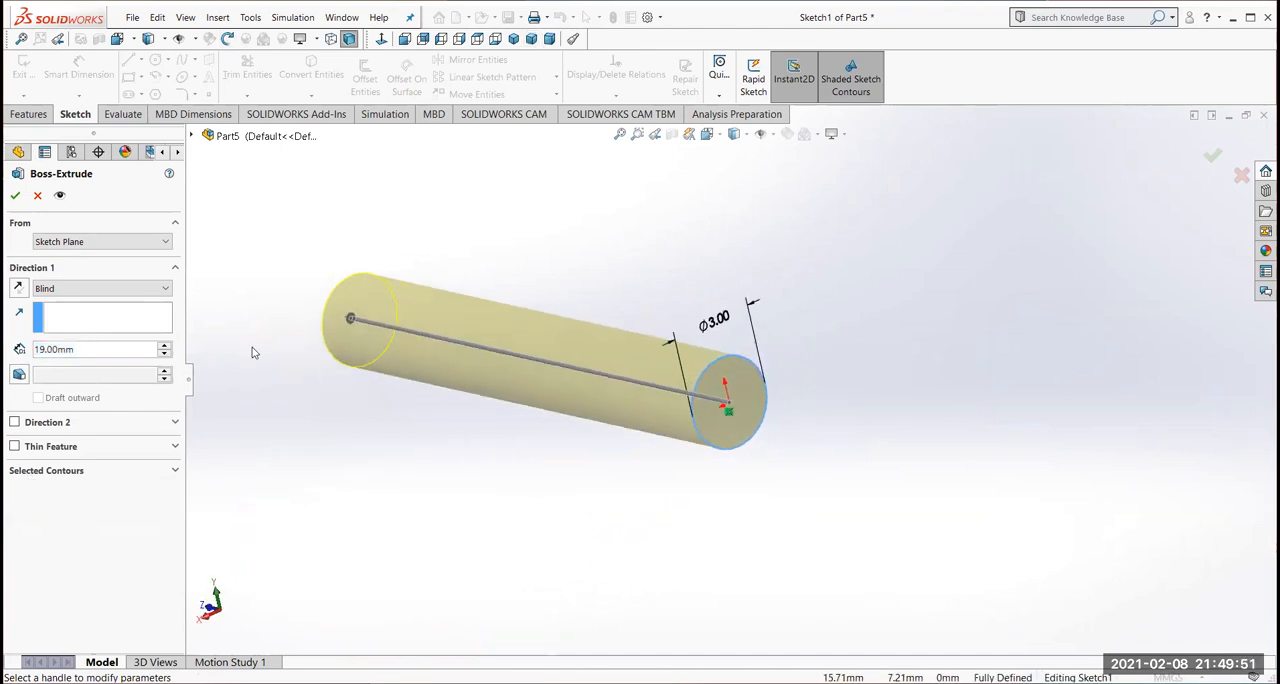
click(15, 195)
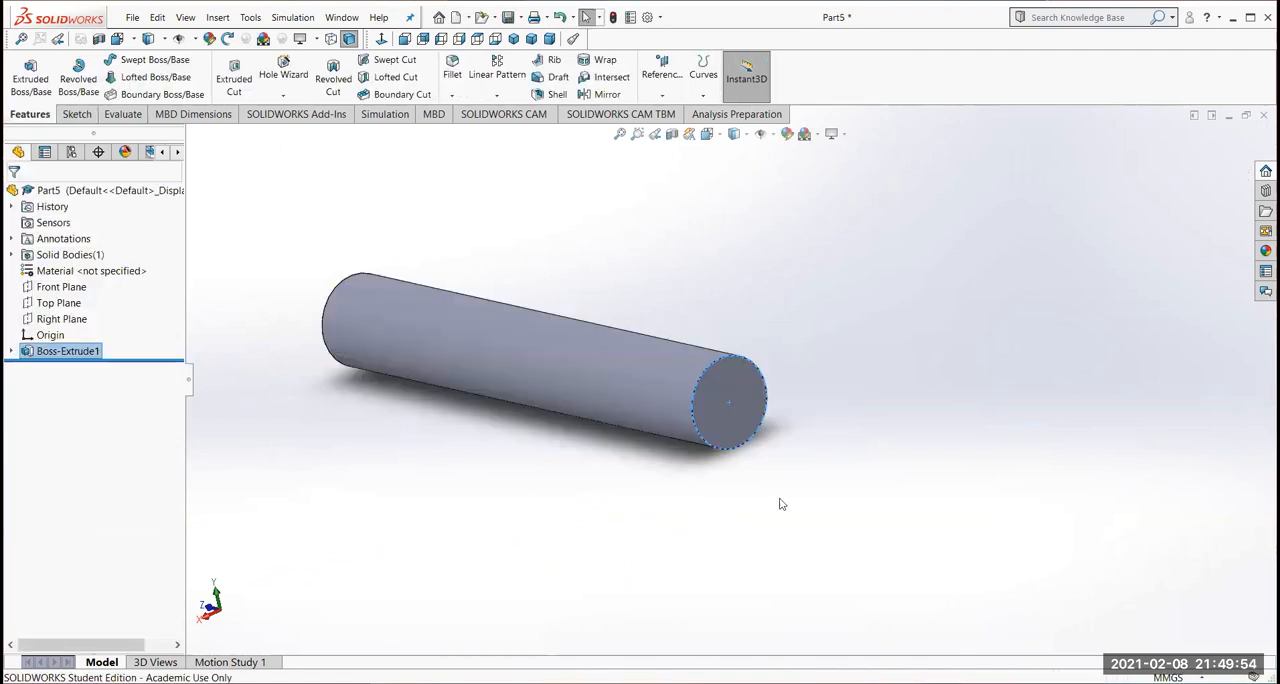
Start a sketch on the cylinder's end face at the origin and convert the face's circular edge into sketch geometry
click(736, 380)
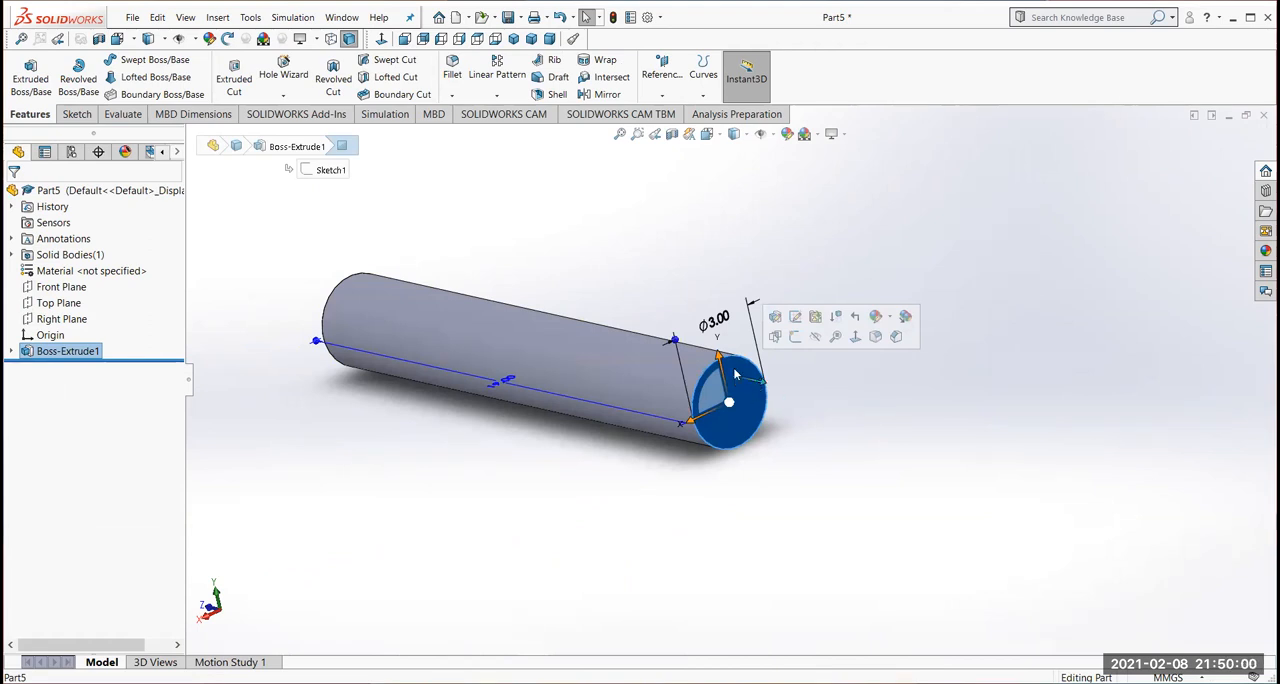
click(795, 337)
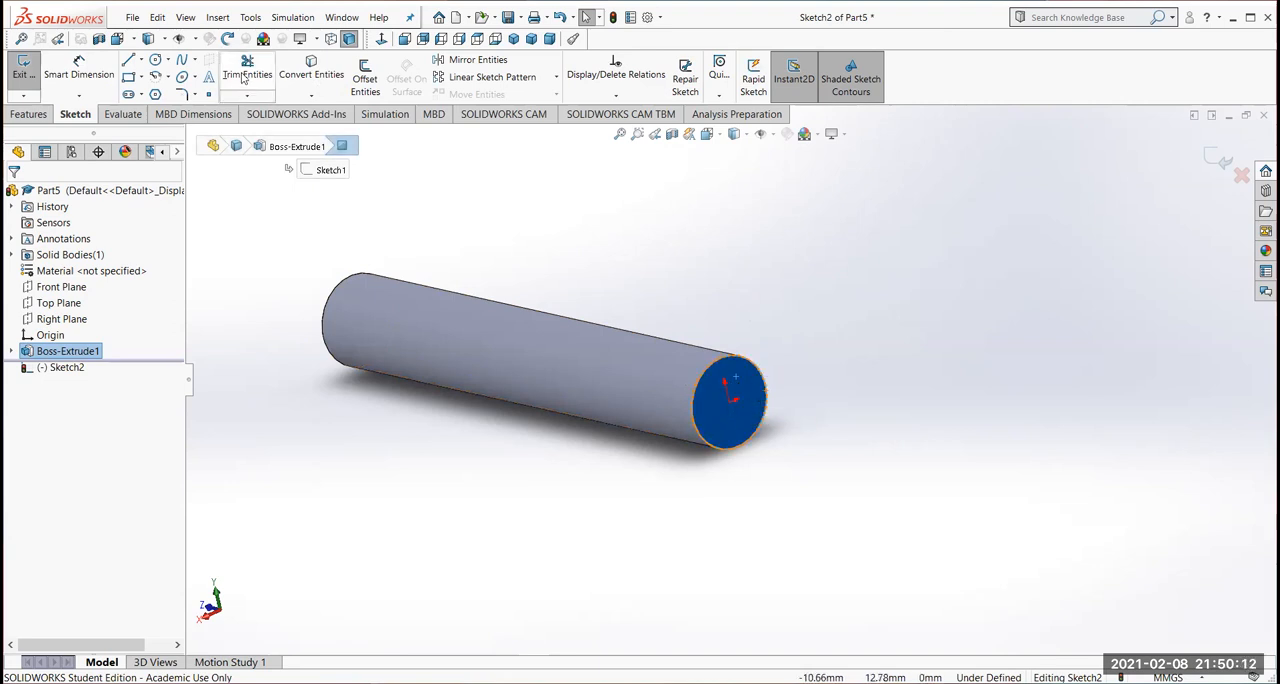
click(311, 66)
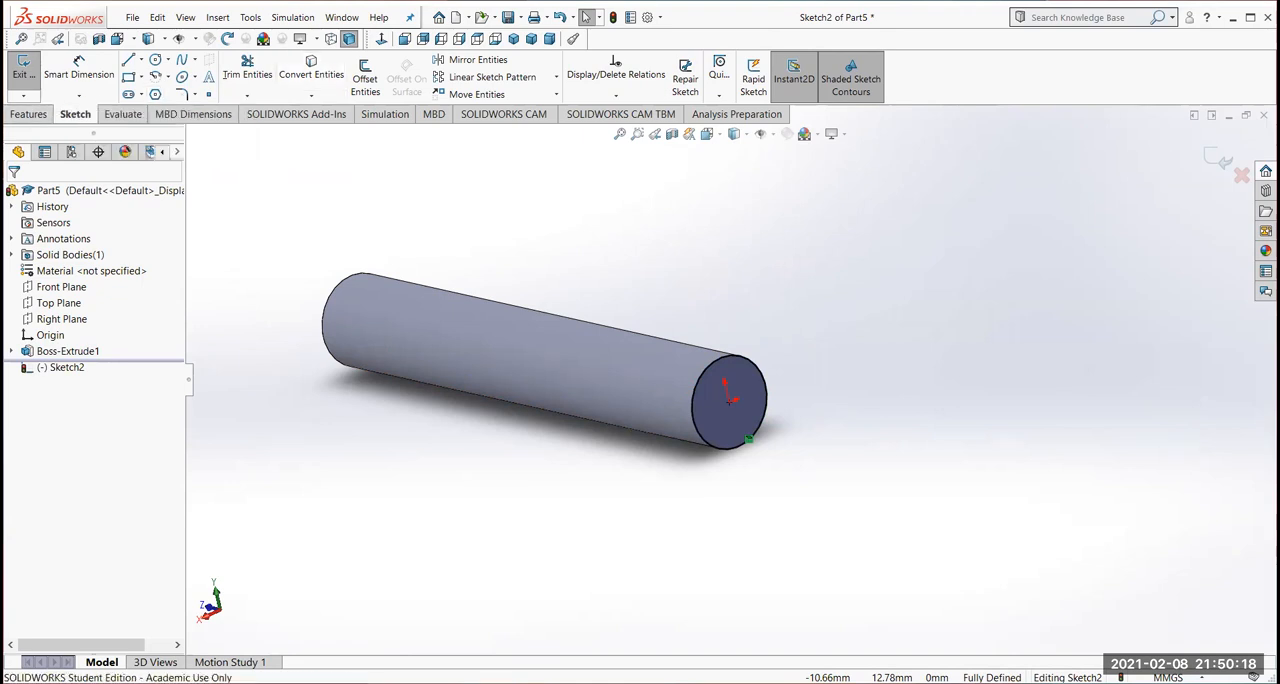
Extrude the converted circle 7 mm away from the cylinder with a 12-degree inward draft to form a pointed tip
click(28, 114)
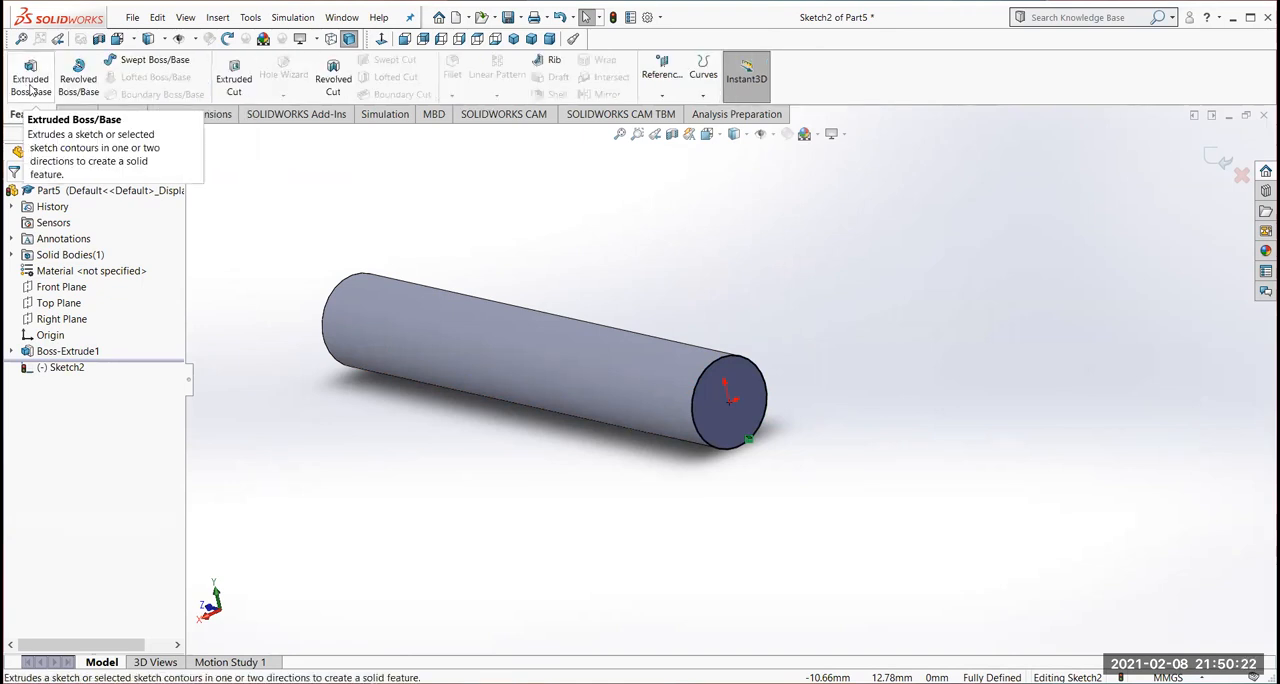
click(31, 90)
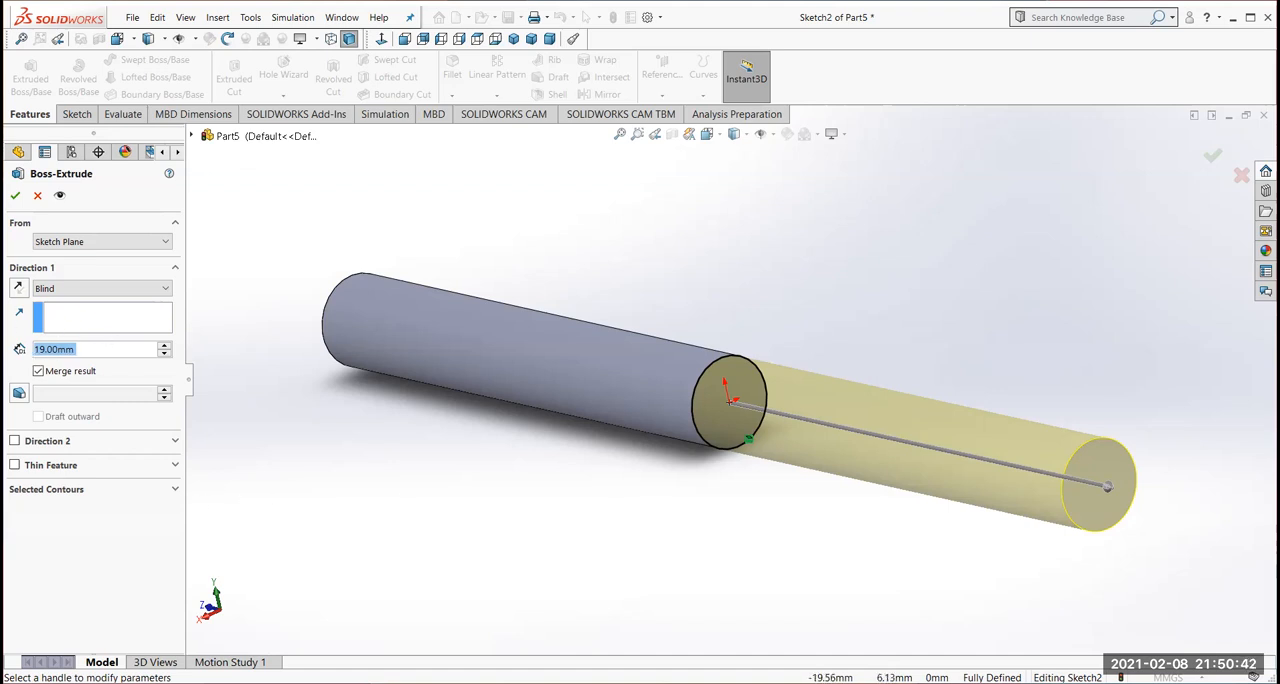
text(7)
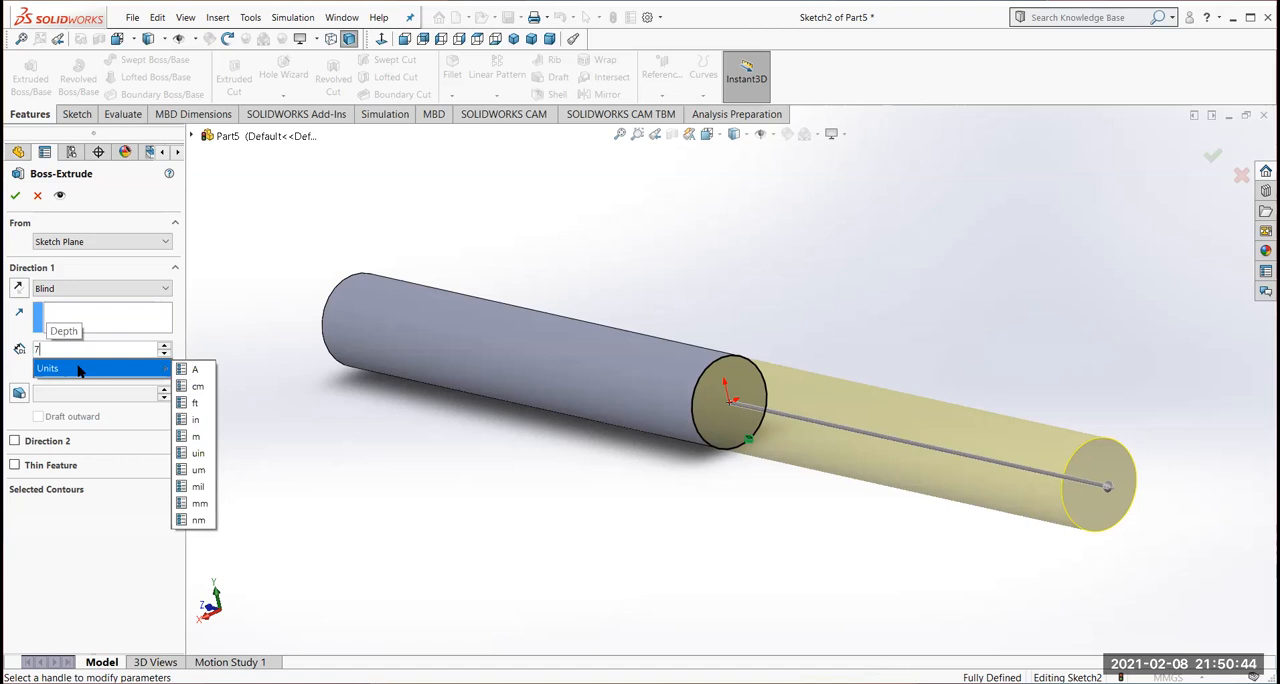
key(Return)
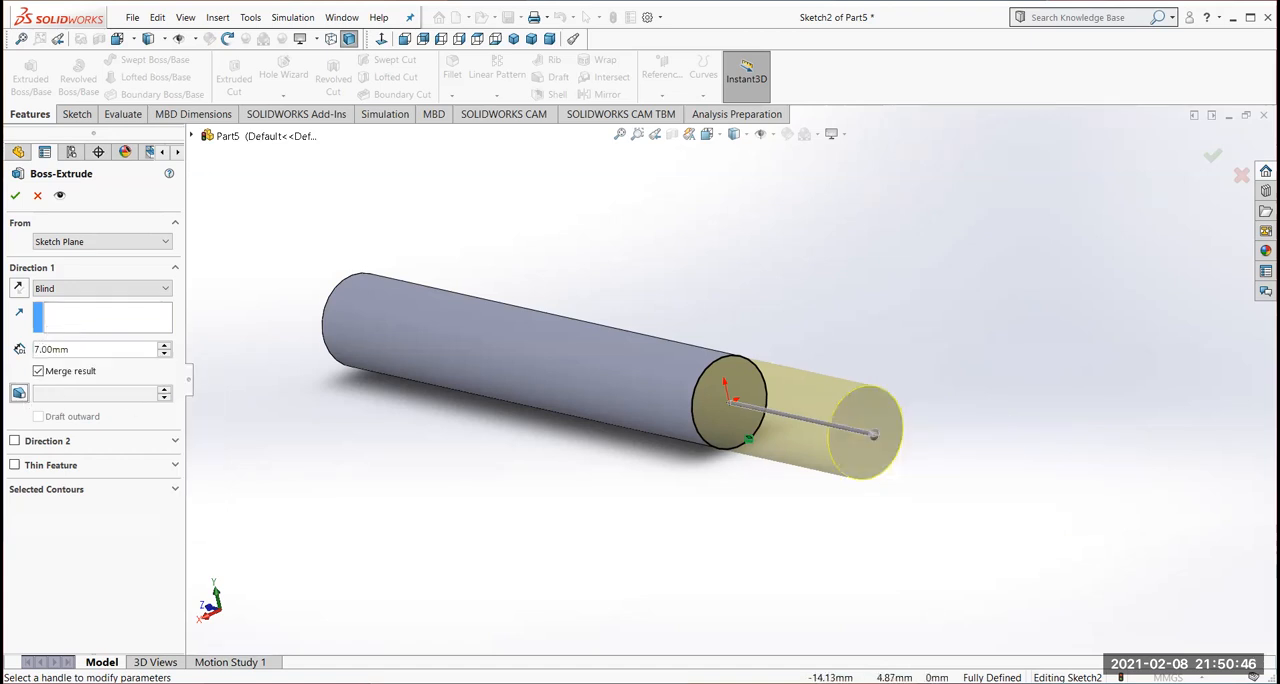
click(19, 393)
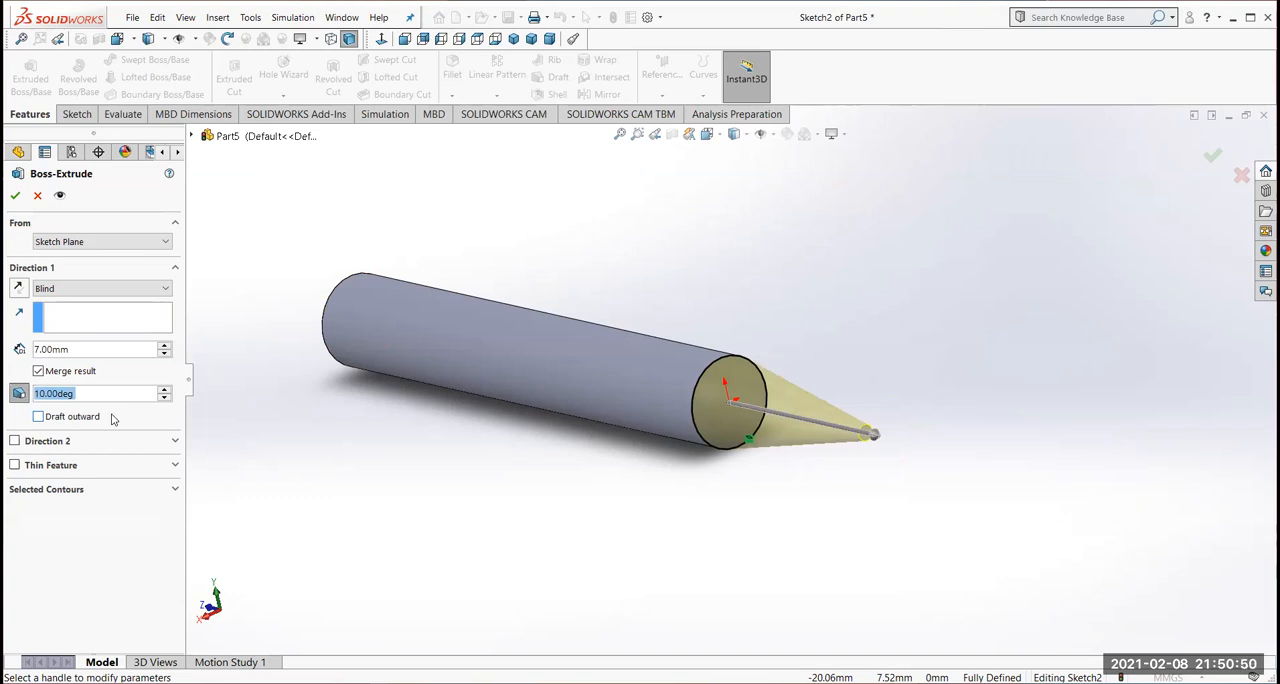
text(12)
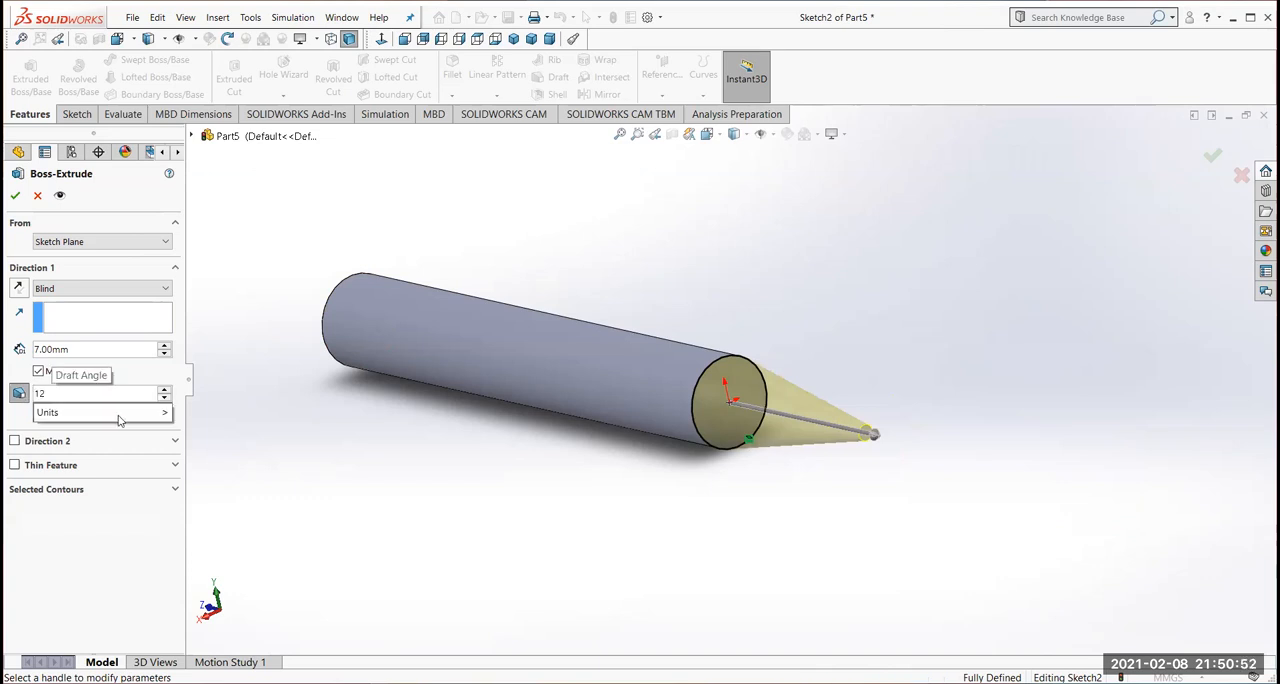
key(Return)
click(15, 195)
Start a sketch on the flat end face opposite the pointed tip and convert its circular edge into sketch geometry
middle_drag(502, 518, 680, 543)
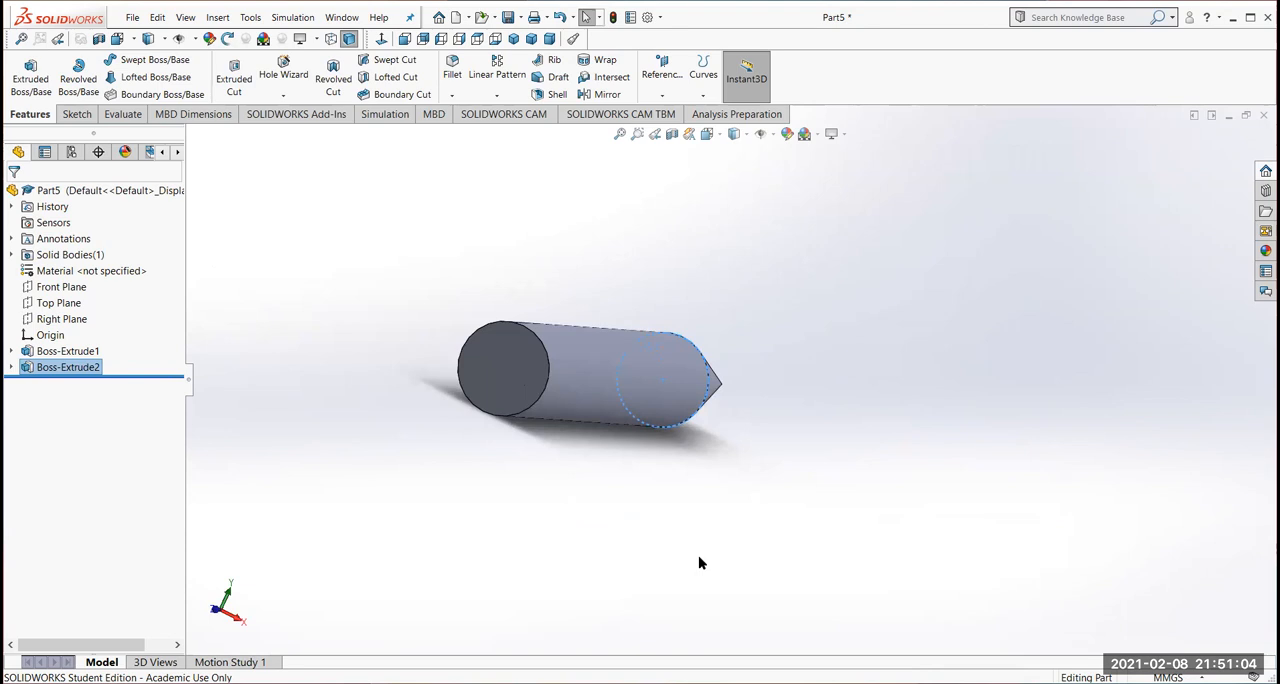
click(503, 381)
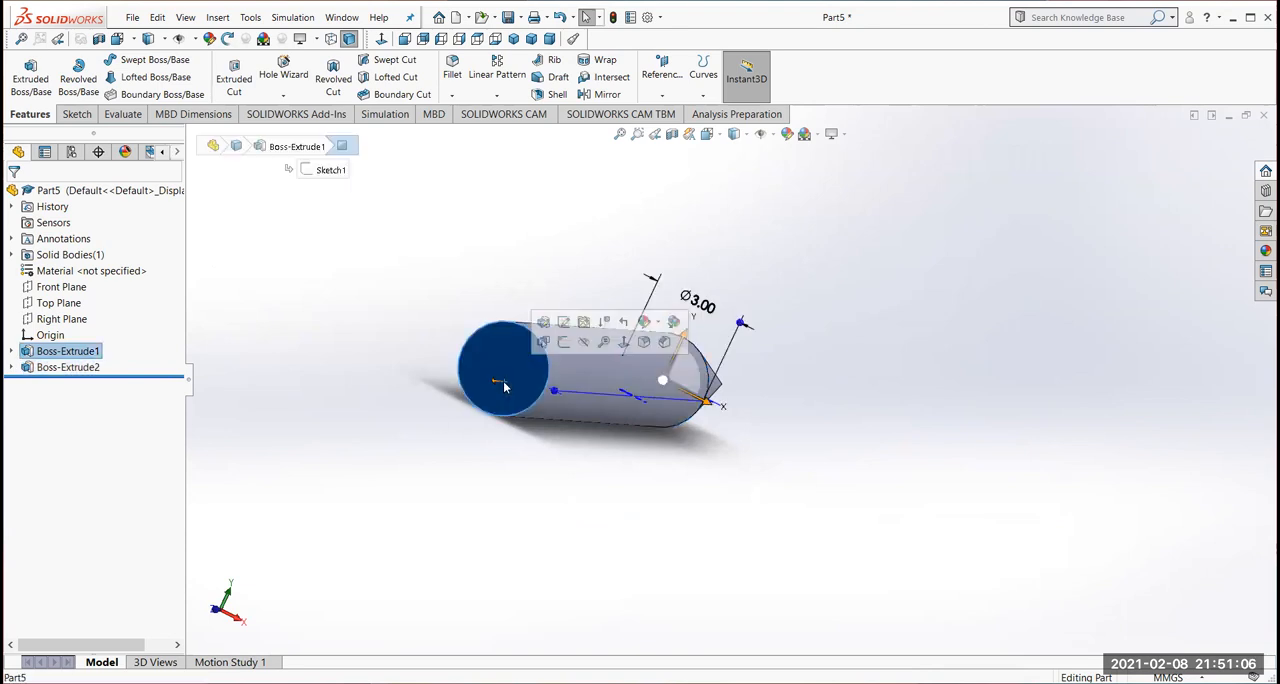
click(563, 343)
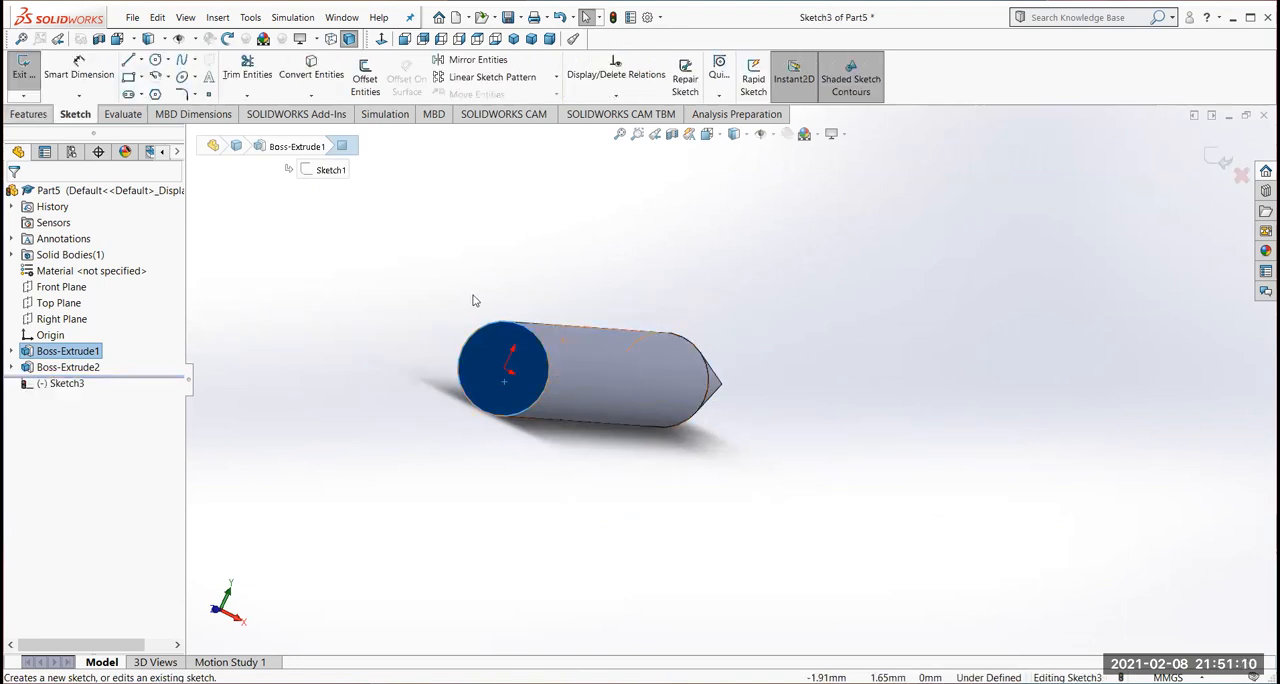
click(310, 68)
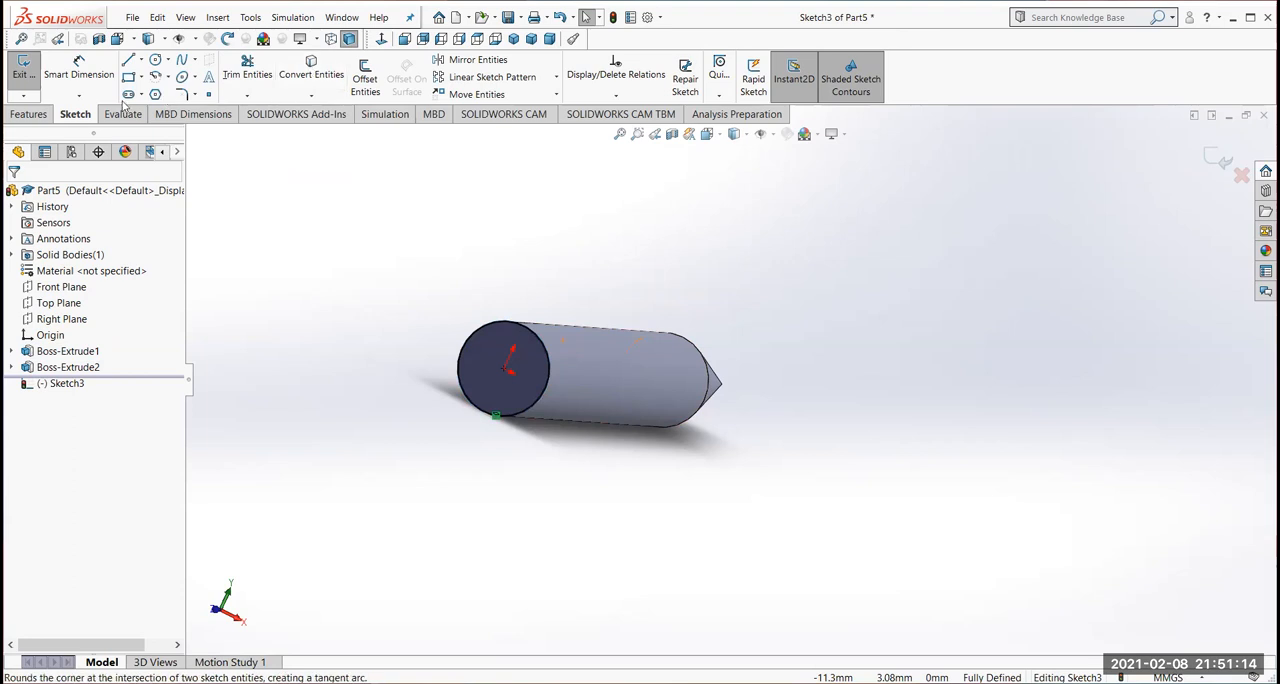
Extrude the converted circle 3 mm away from the cylinder with a 30-degree outward draft to form a flared head
click(28, 114)
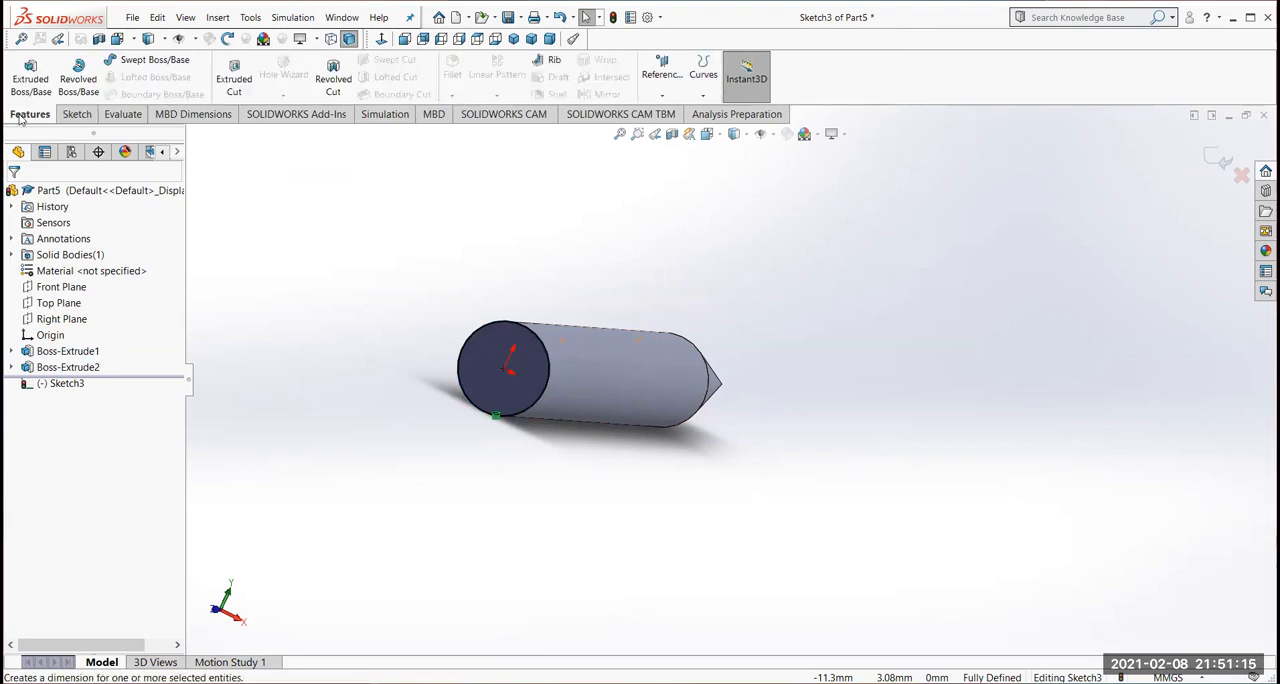
click(30, 70)
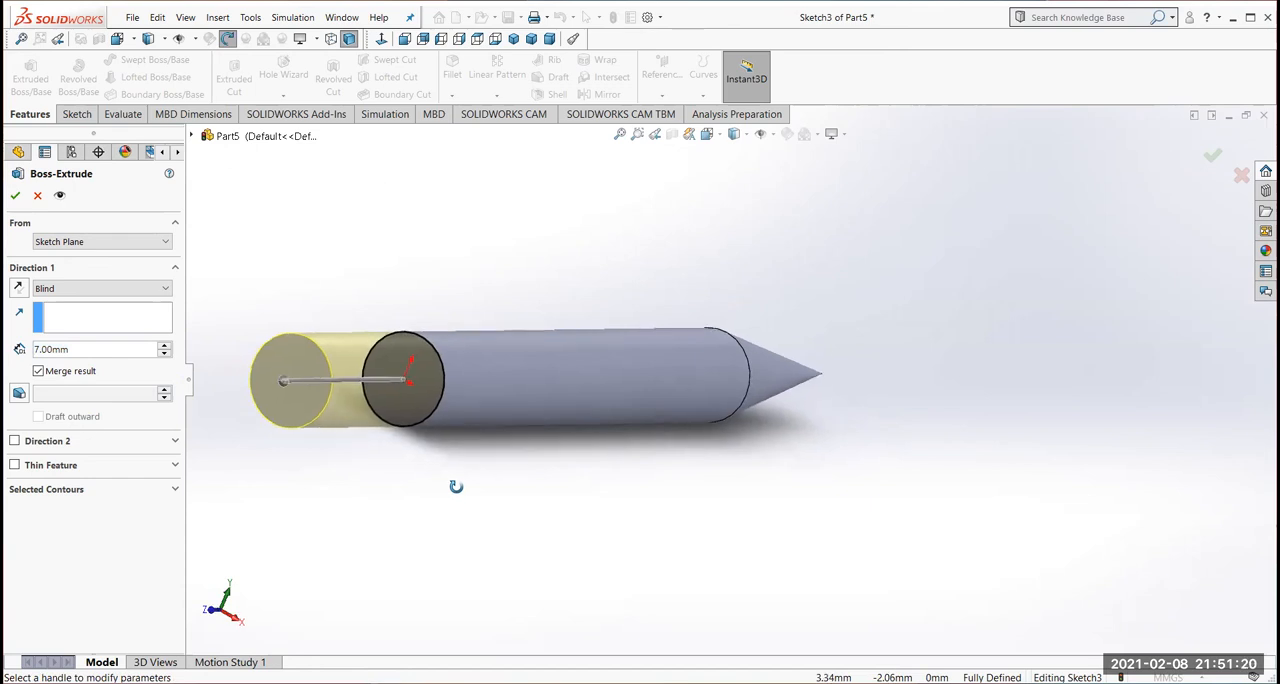
click(85, 350)
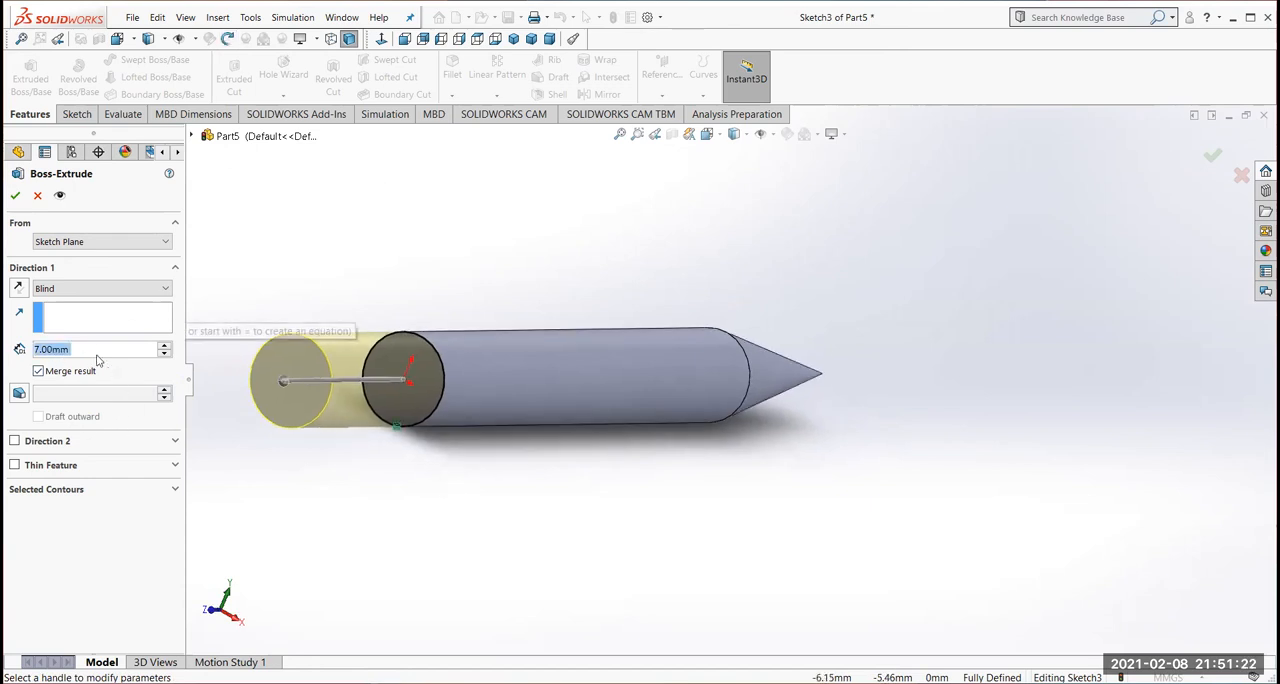
text(3)
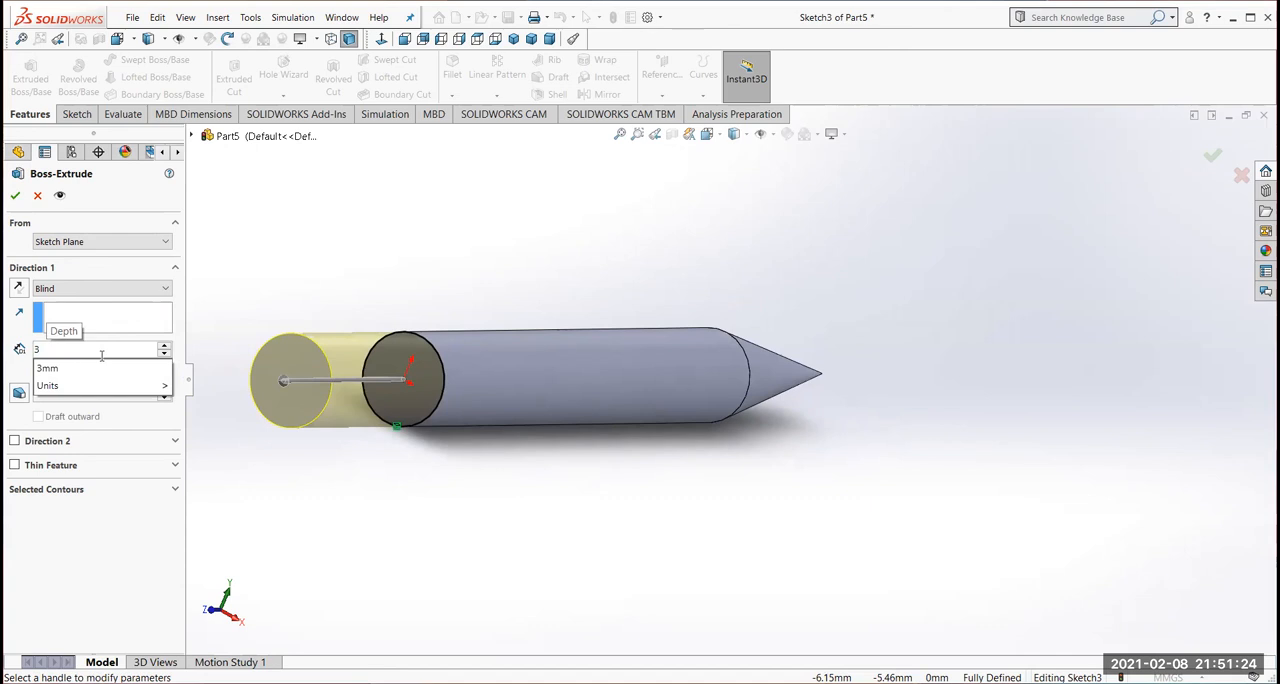
click(242, 451)
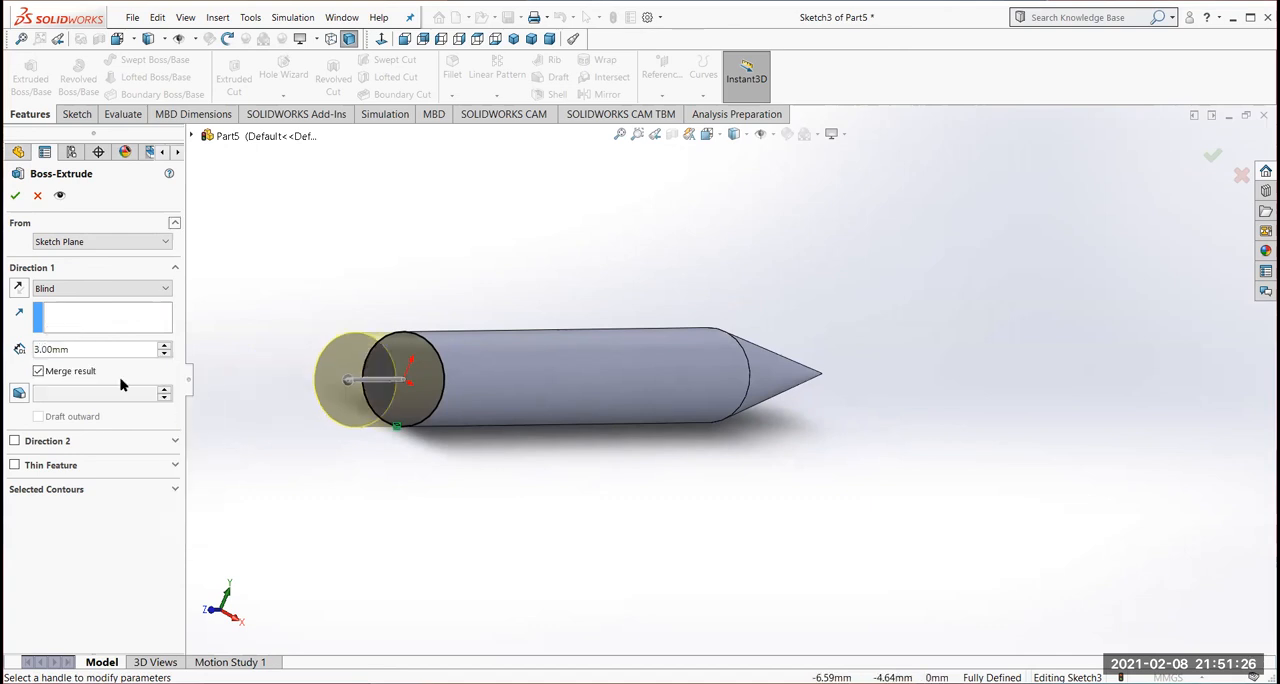
click(19, 394)
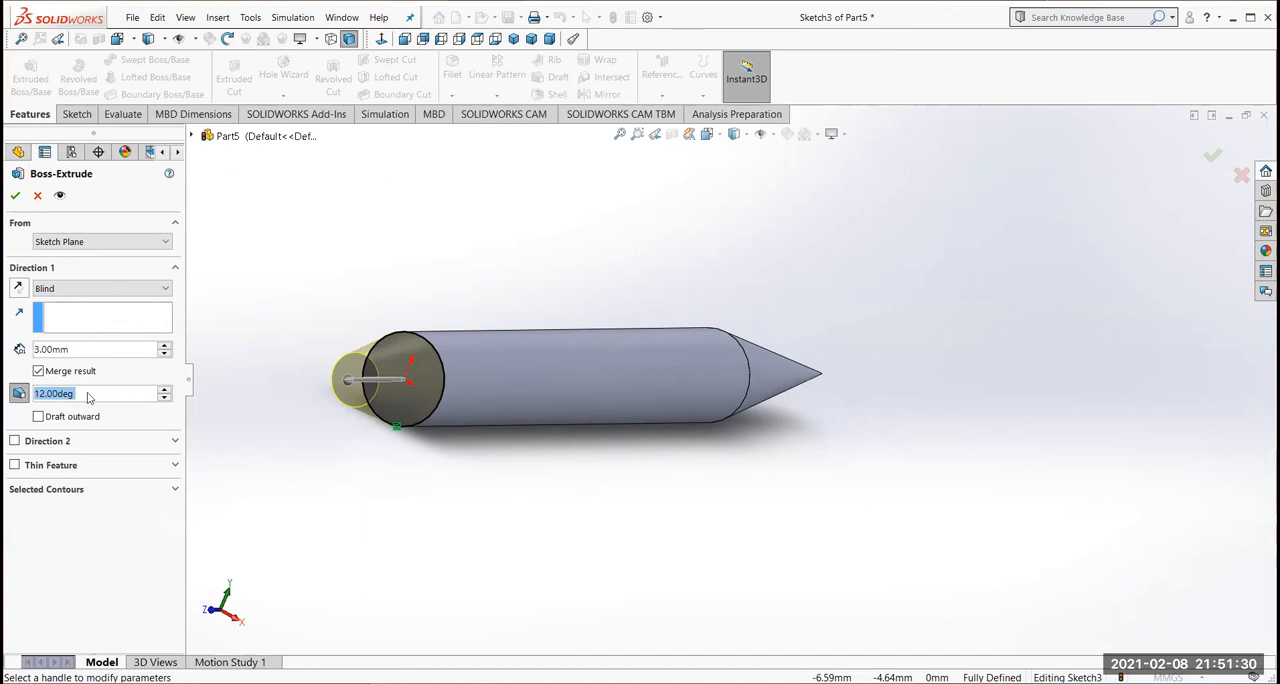
text(30)
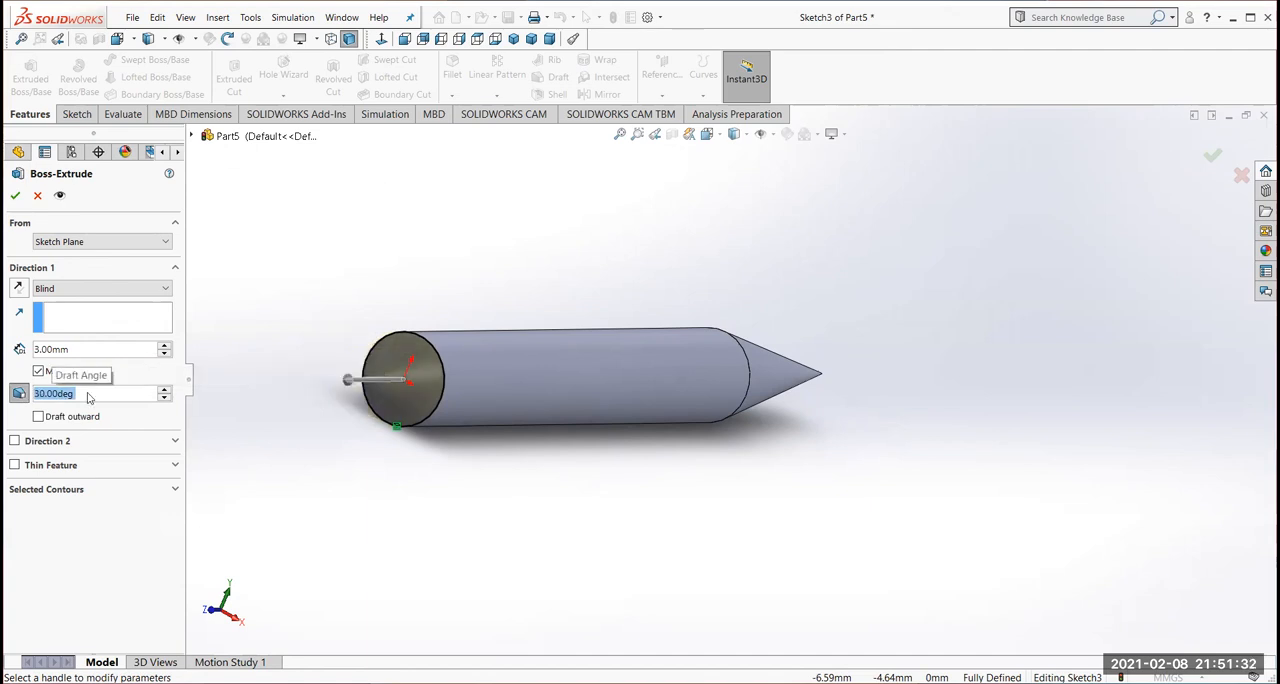
key(Return)
middle_drag(371, 517, 236, 414)
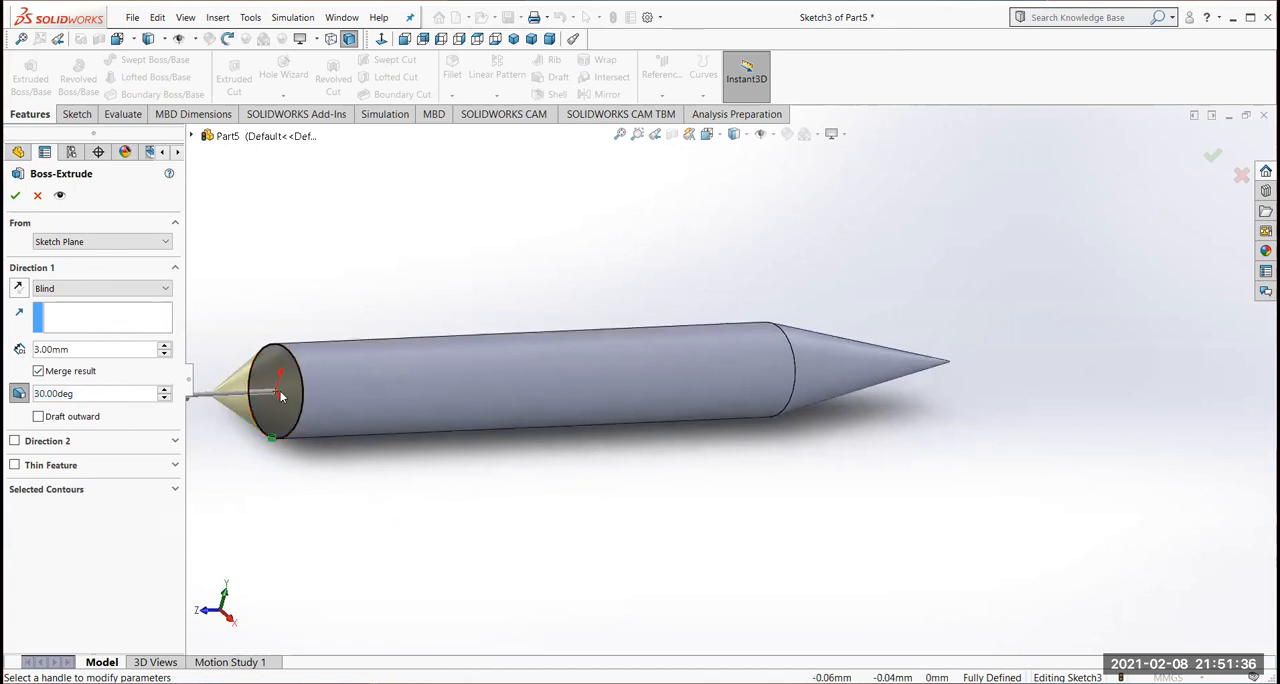
click(38, 417)
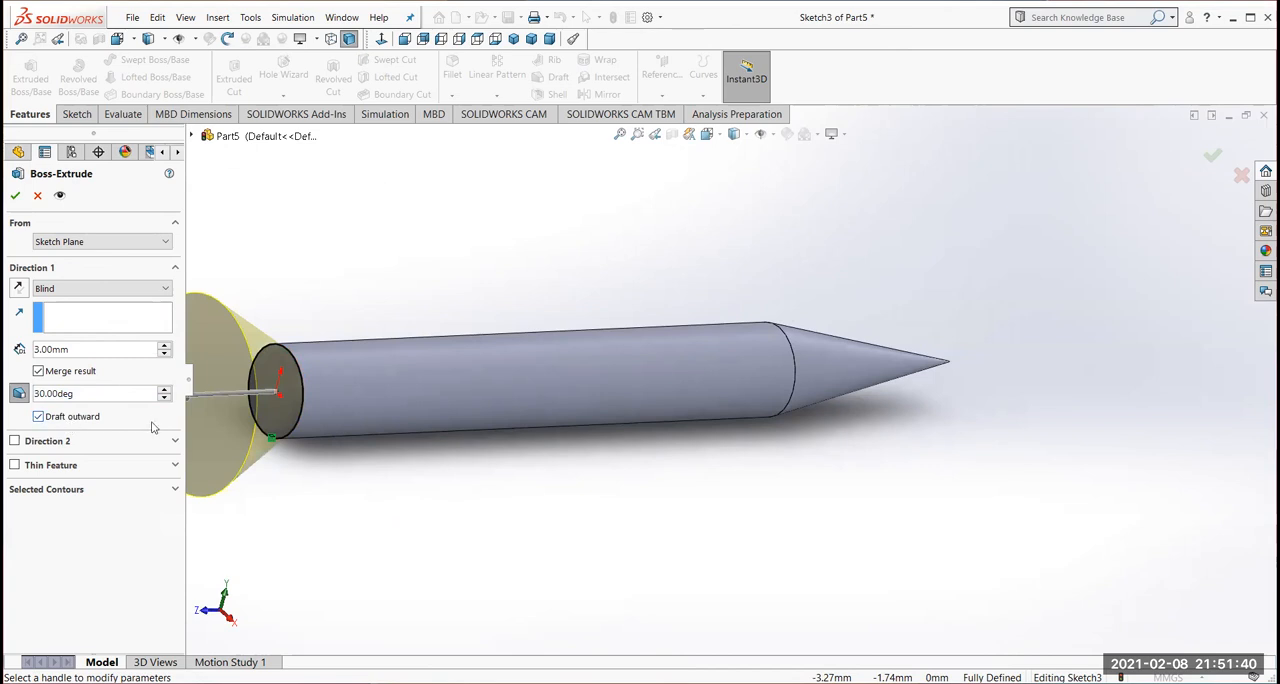
mouse_move(409, 529)
middle_down()
mouse_move(369, 526)
mouse_move(543, 548)
mouse_move(380, 466)
mouse_move(357, 503)
mouse_move(386, 523)
middle_up()
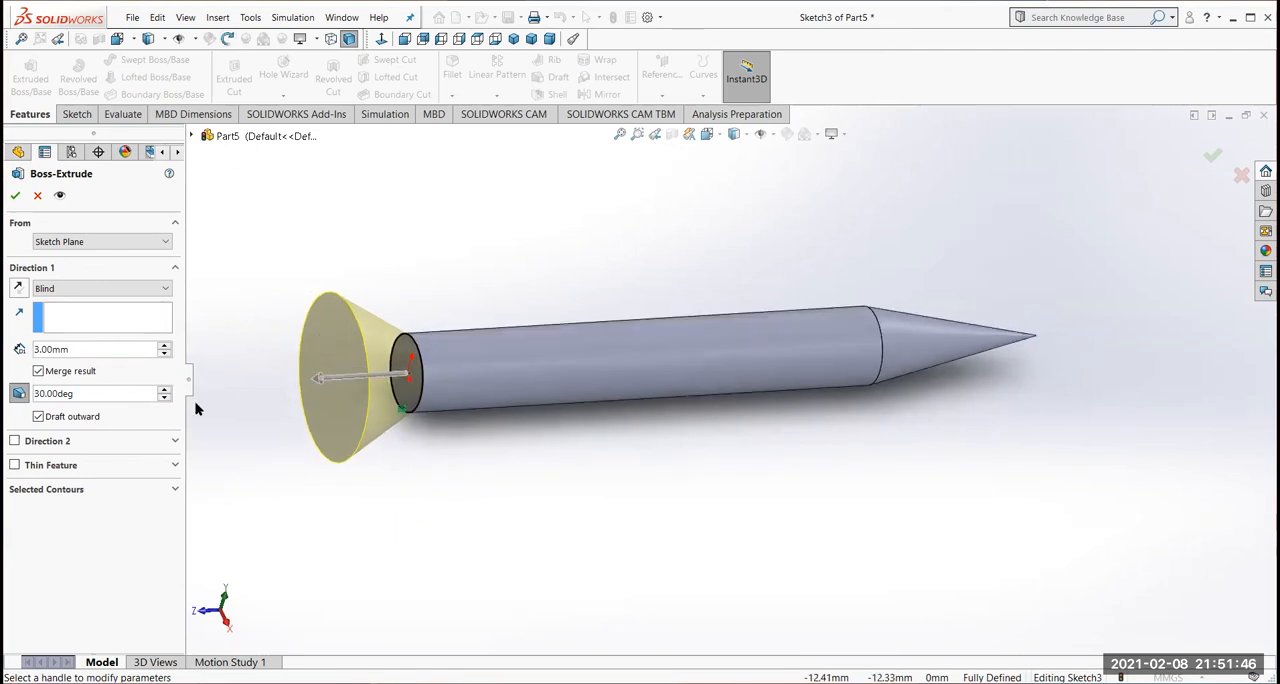
click(15, 196)
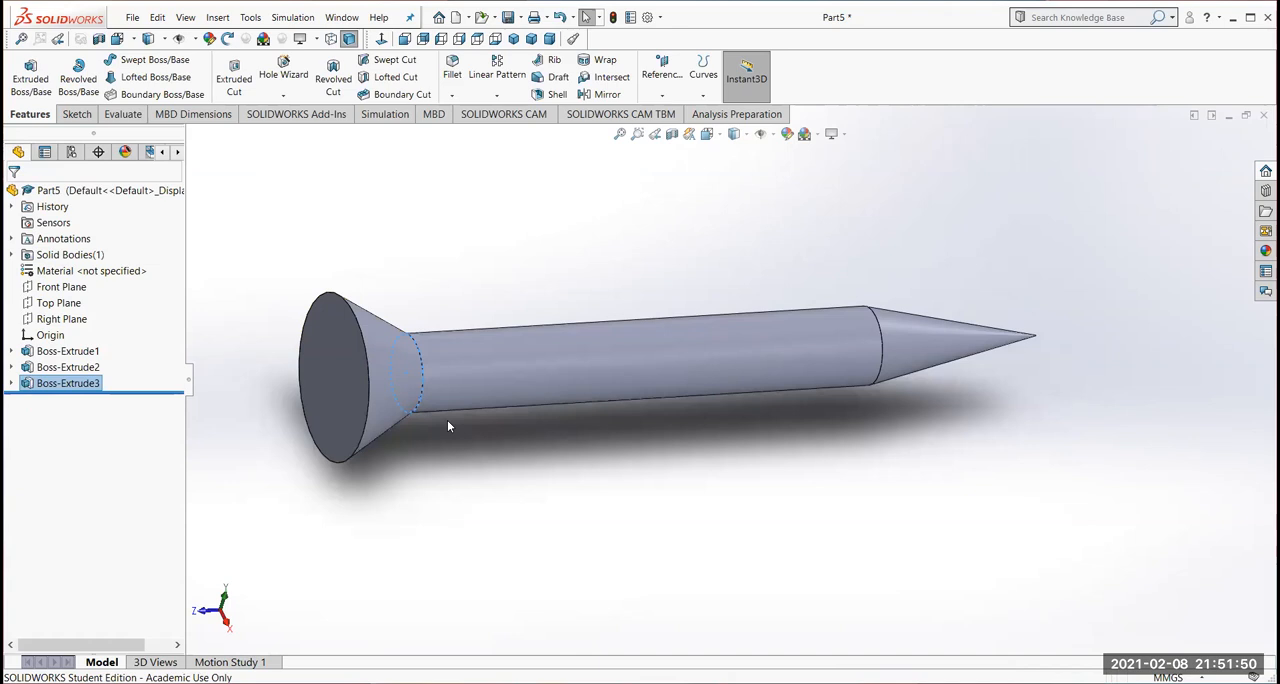
Fillet the circular edge between the cylinder and the pointed tip with a 68 mm radius
middle_drag(757, 482, 721, 520)
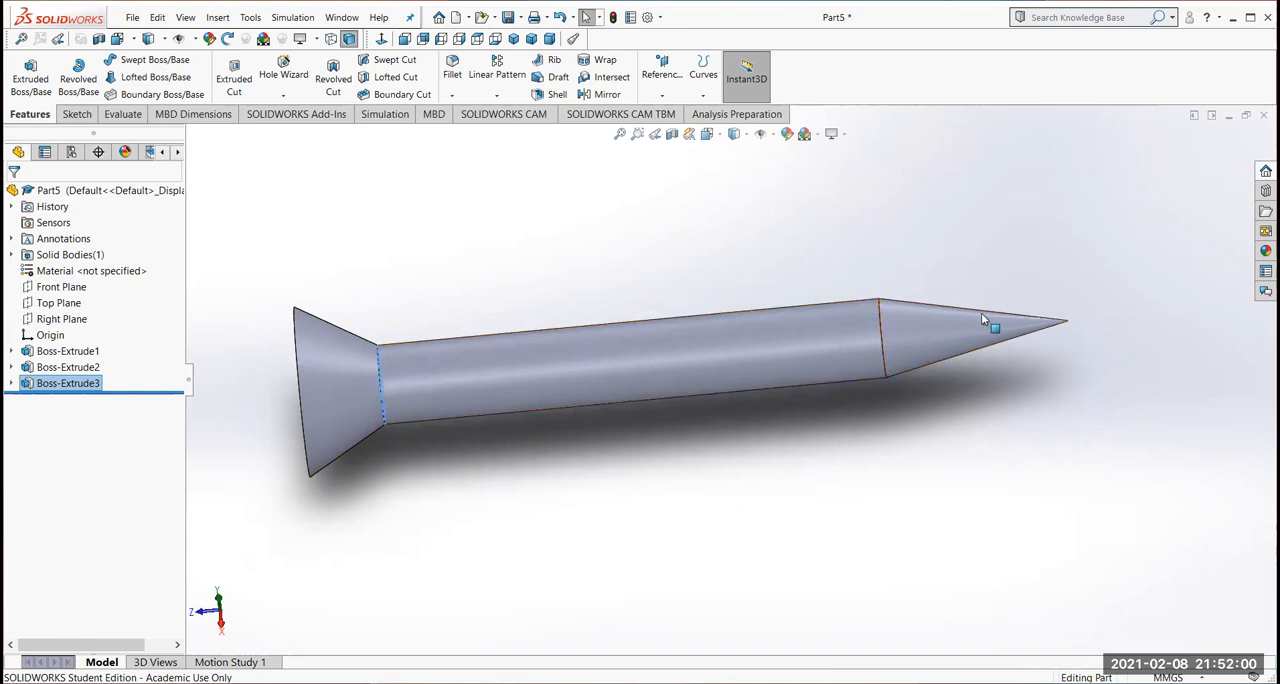
scroll(945, 487, down, 2)
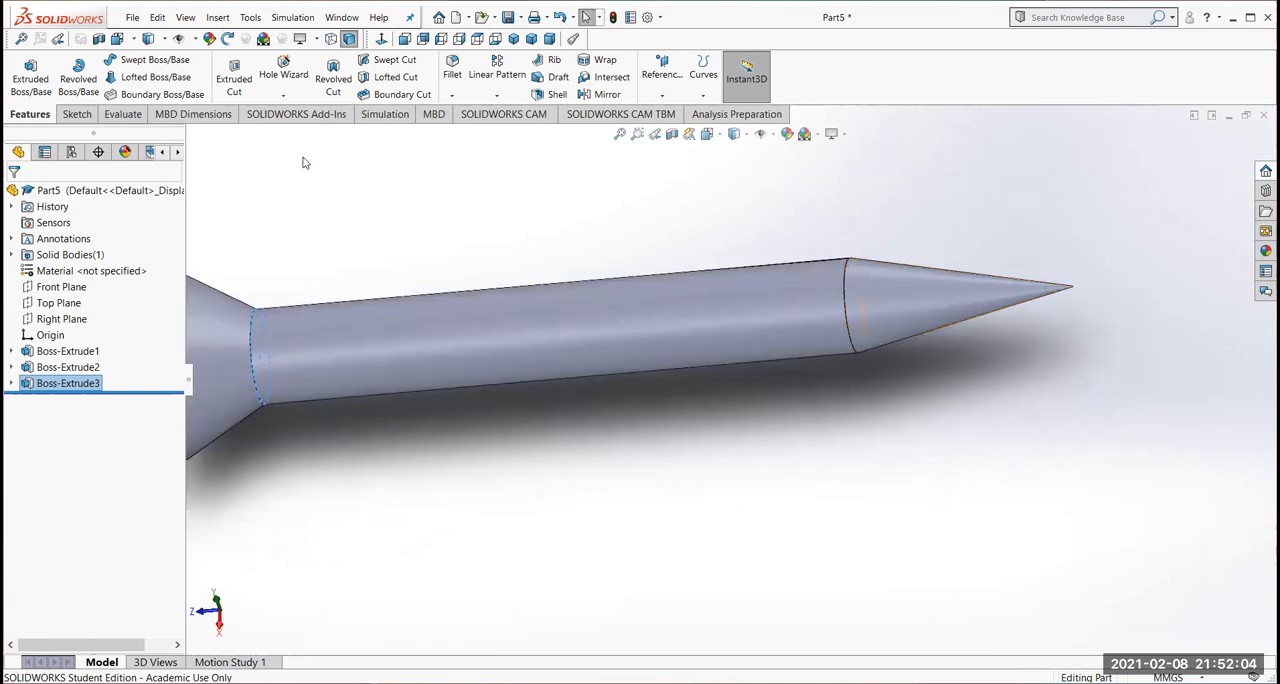
click(455, 66)
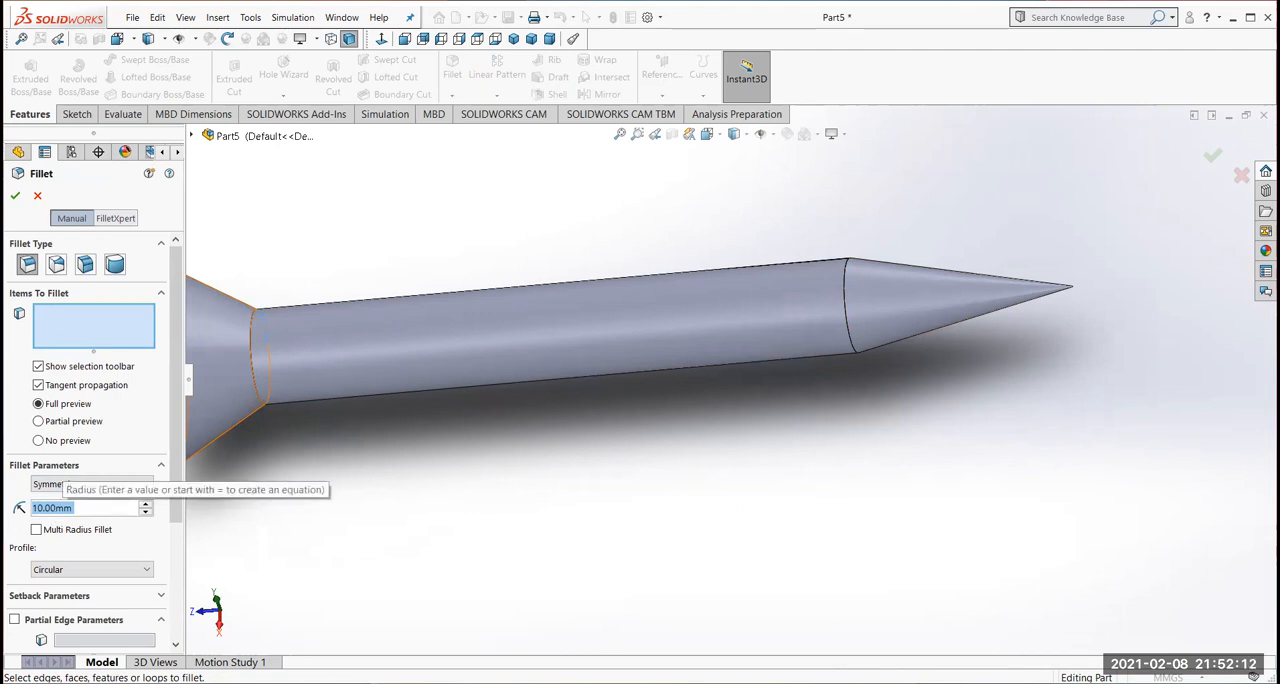
text(68)
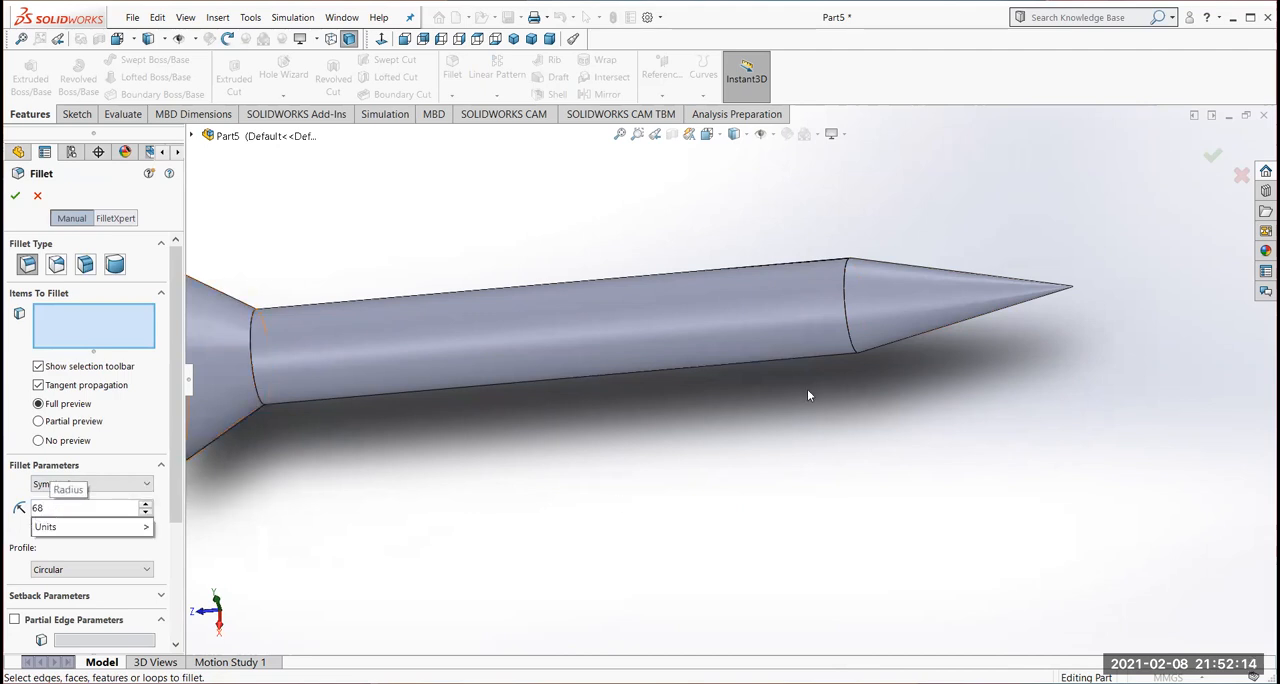
click(847, 331)
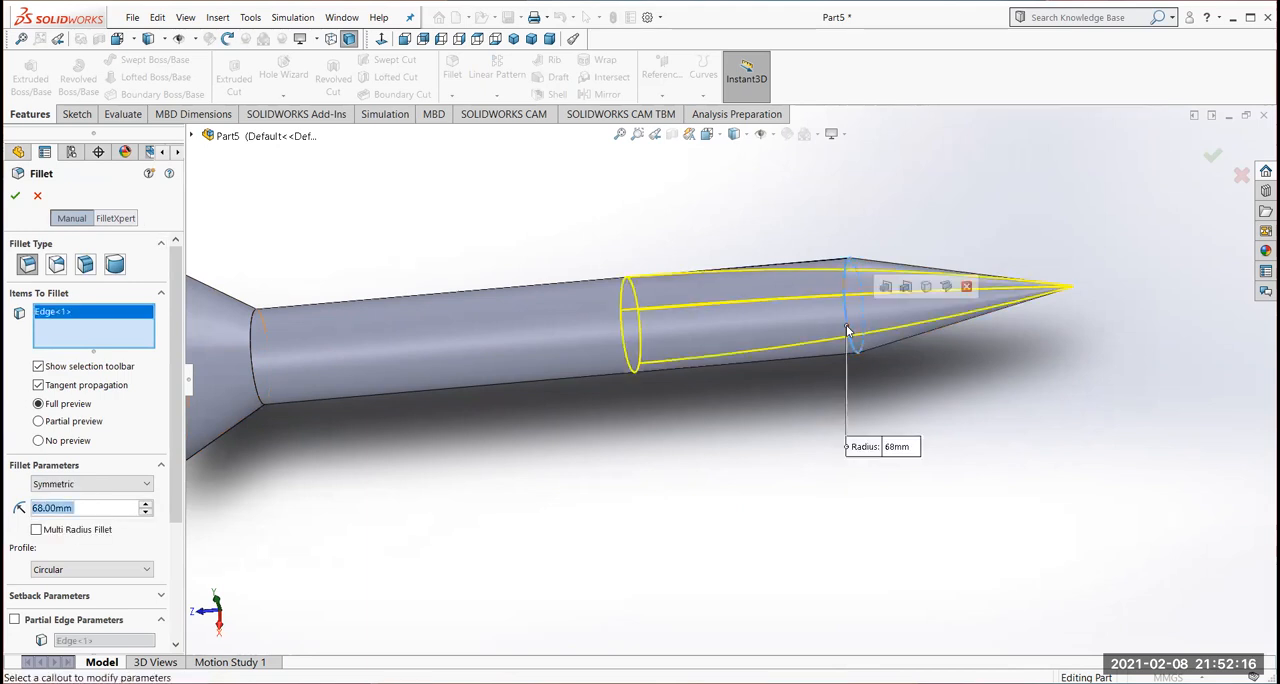
click(15, 195)
Start a sketch on the head's flat end face and draw a vertical centerline through the origin, extending past the face on both ends
scroll(553, 449, up, 2)
mouse_move(586, 471)
middle_down()
mouse_move(626, 466)
mouse_move(566, 461)
mouse_move(600, 455)
middle_up()
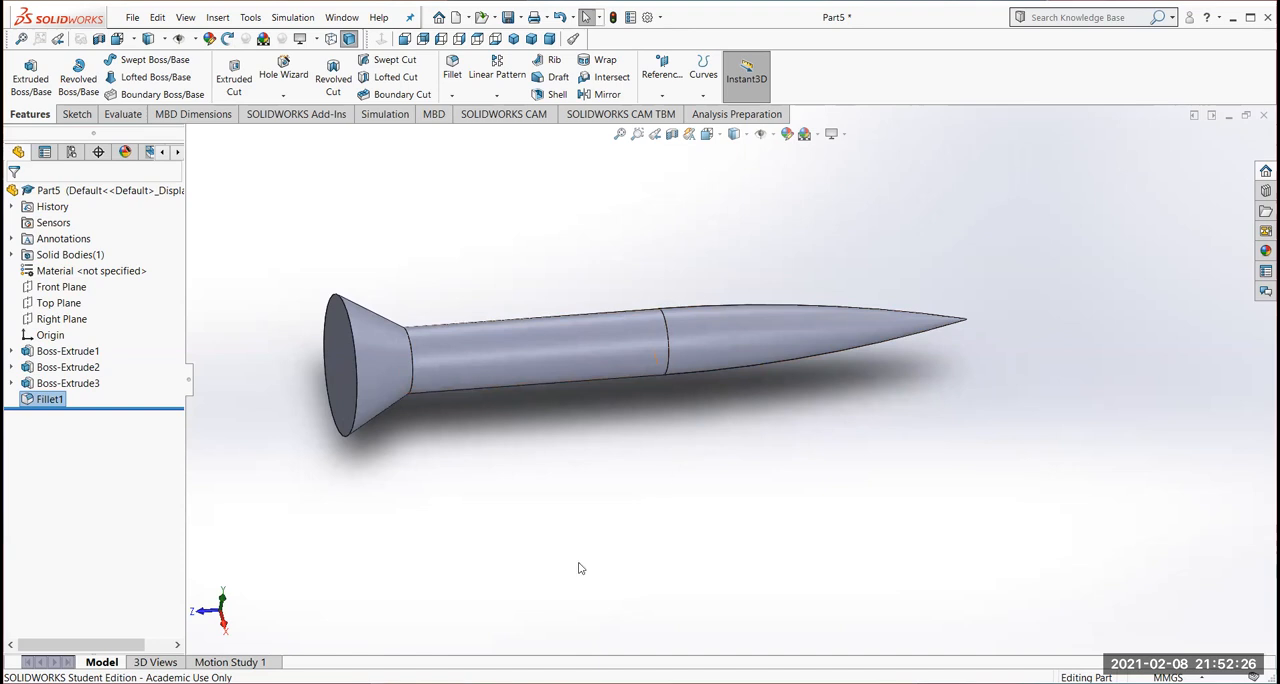
middle_drag(497, 492, 570, 487)
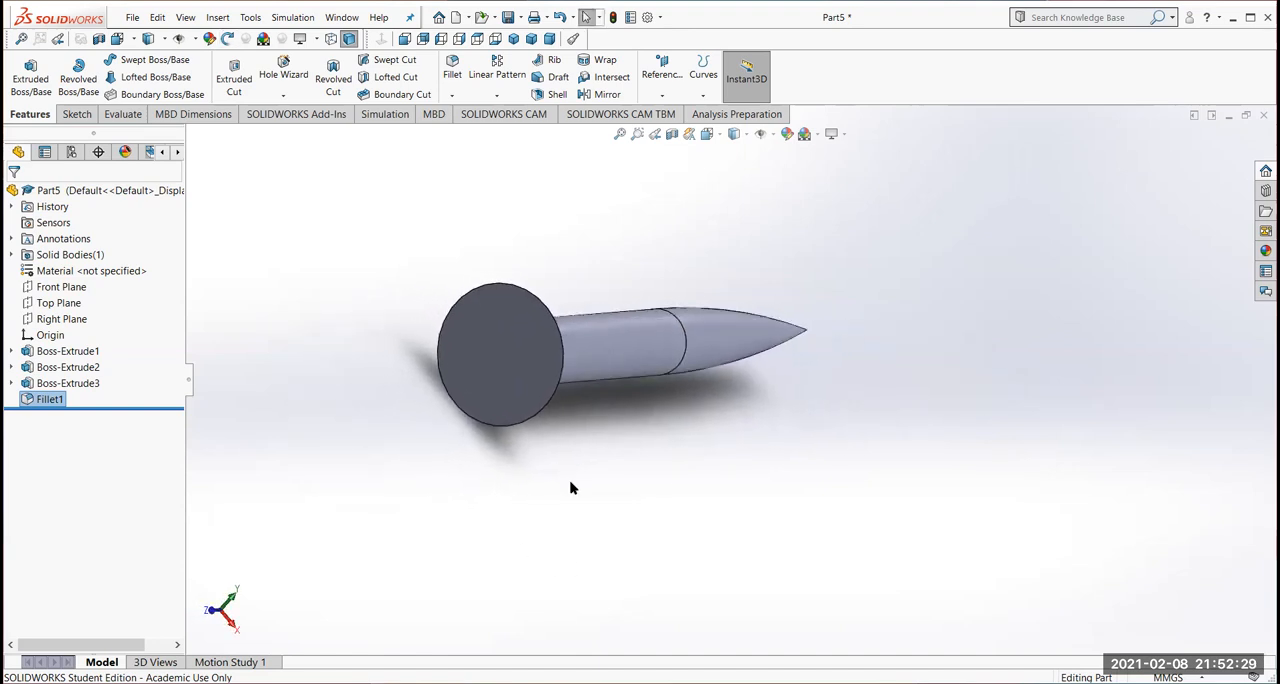
click(491, 357)
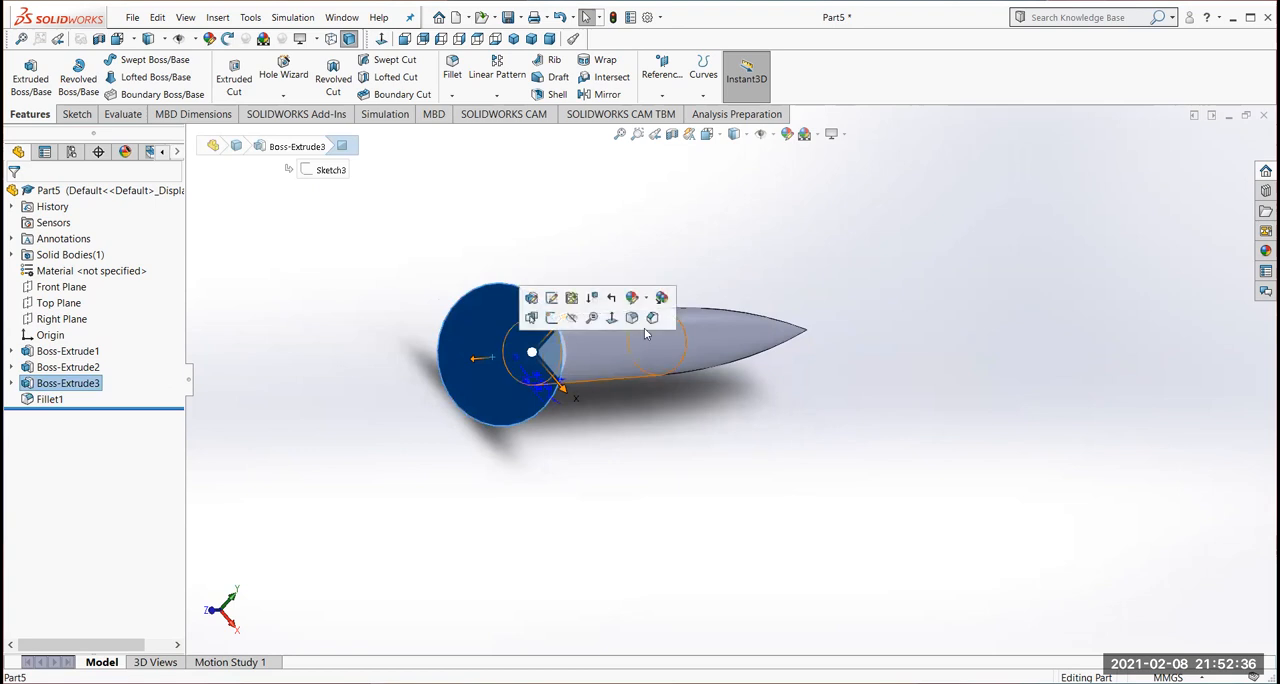
click(614, 318)
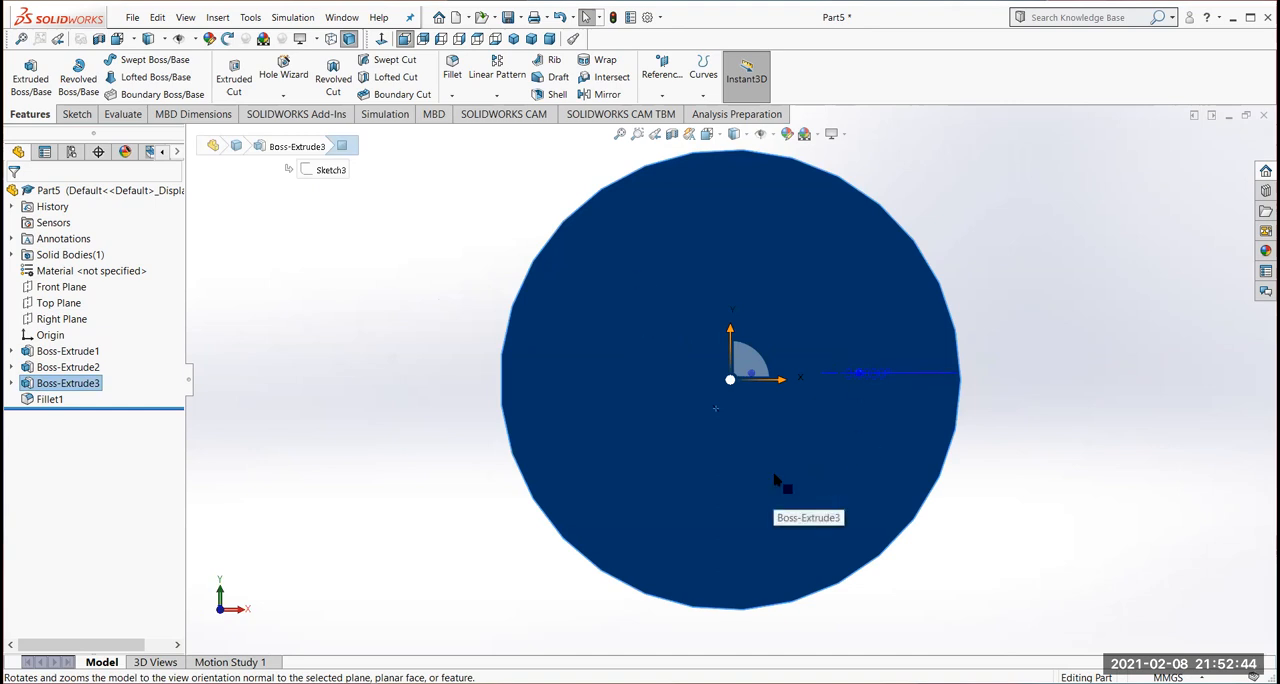
scroll(784, 484, up, 1)
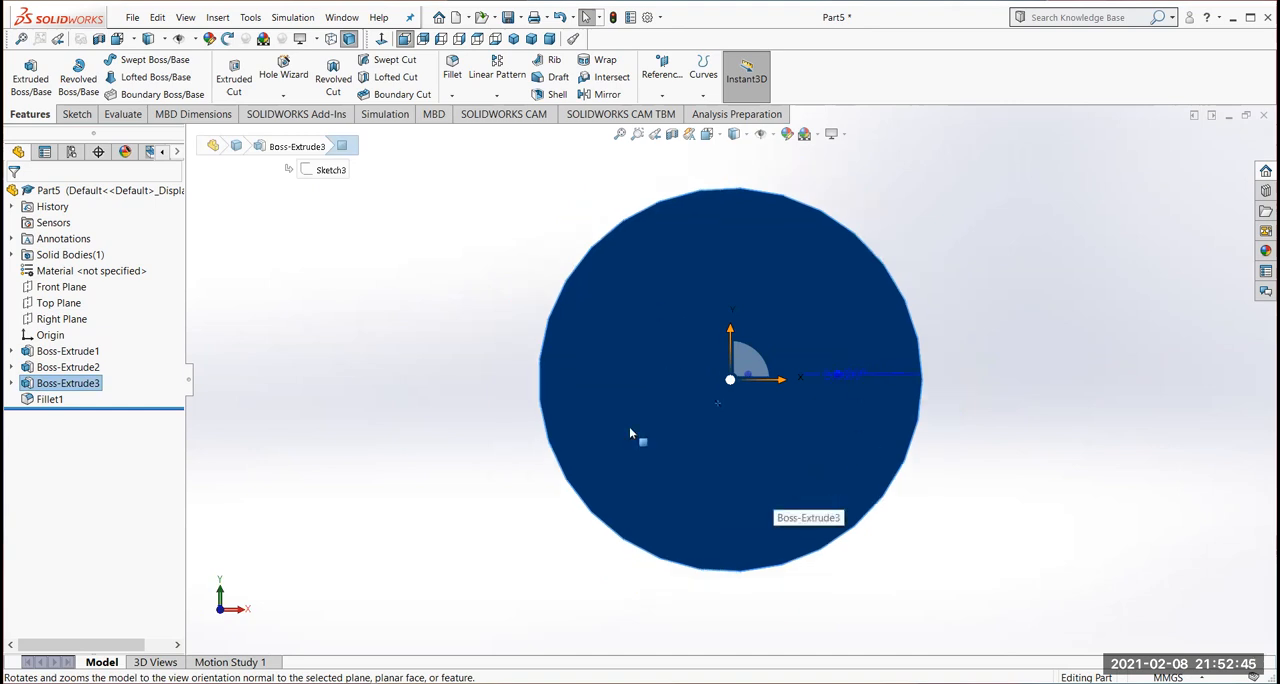
click(76, 115)
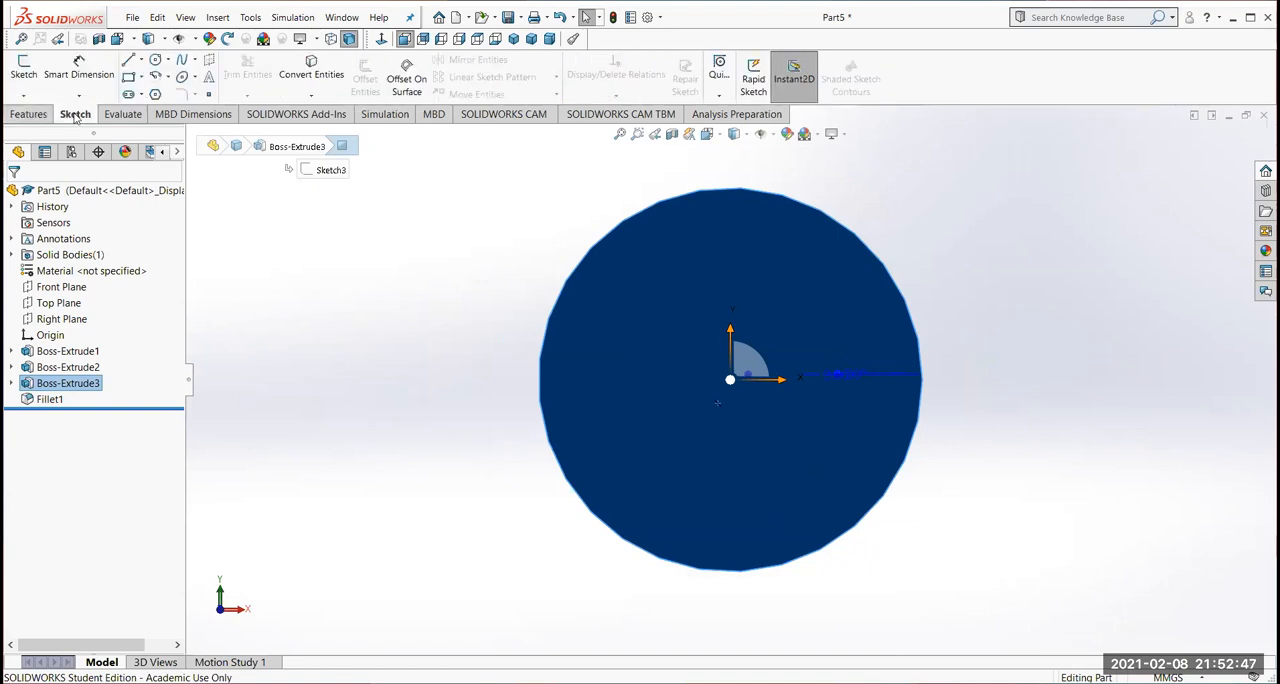
click(141, 60)
click(162, 94)
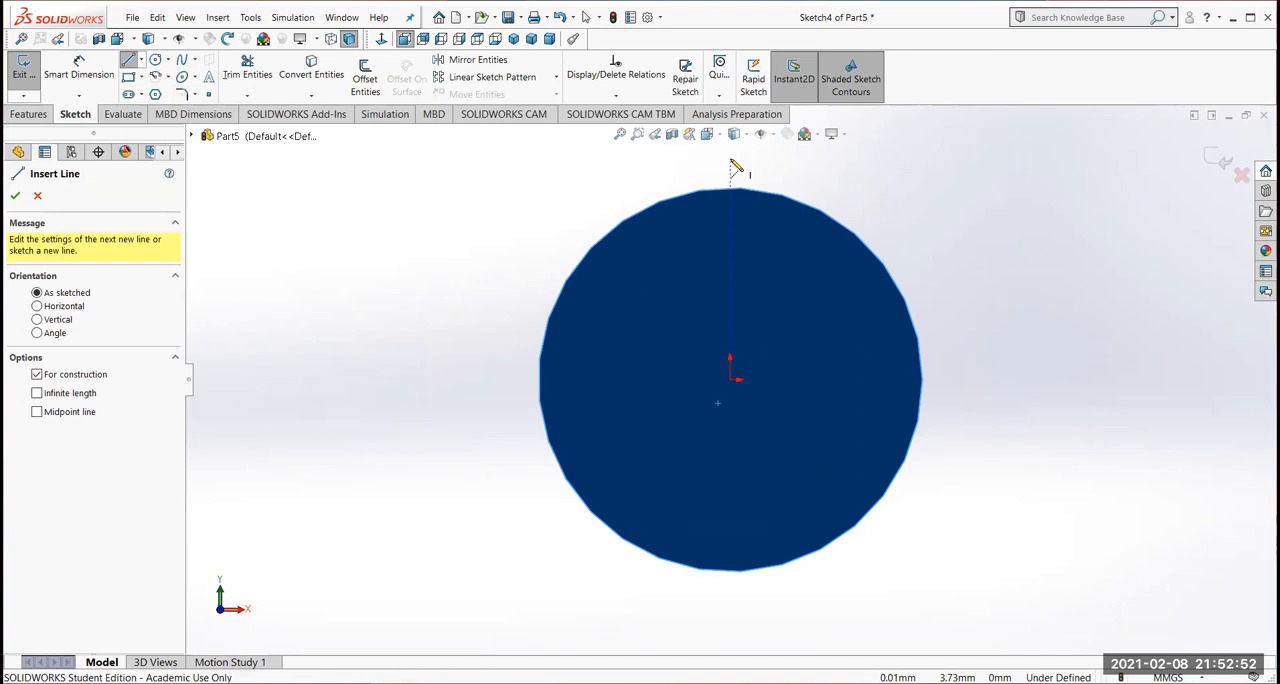
click(731, 162)
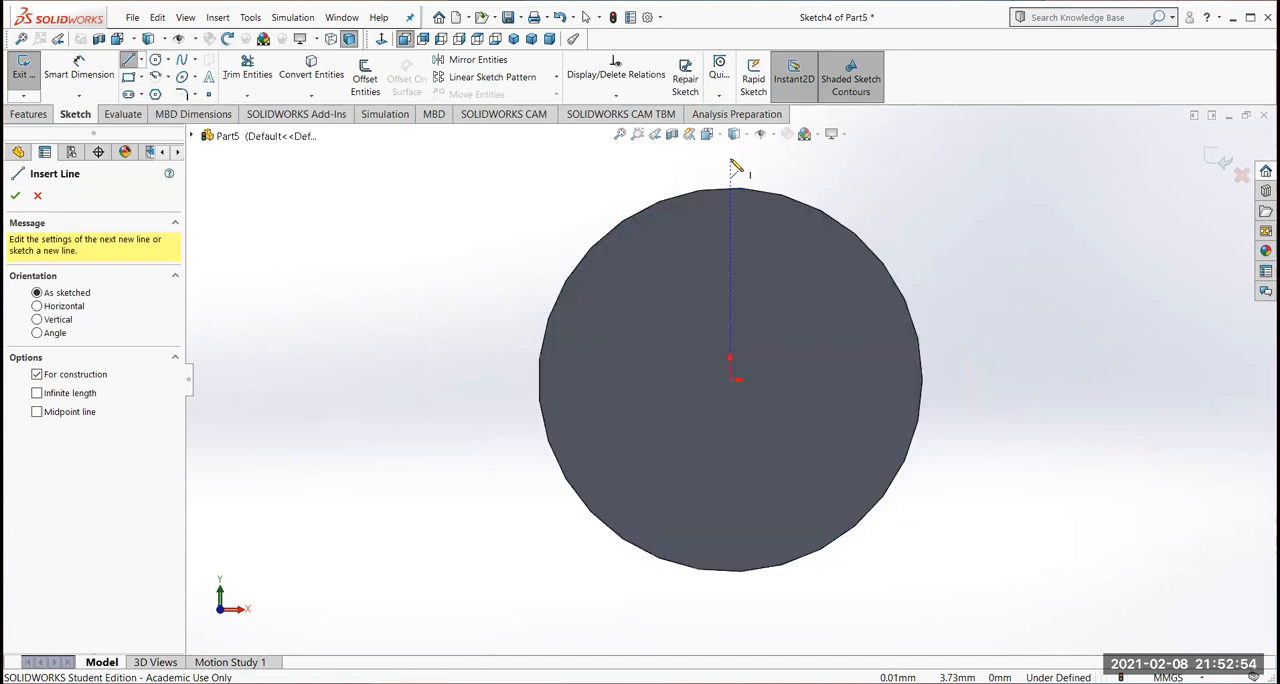
click(731, 604)
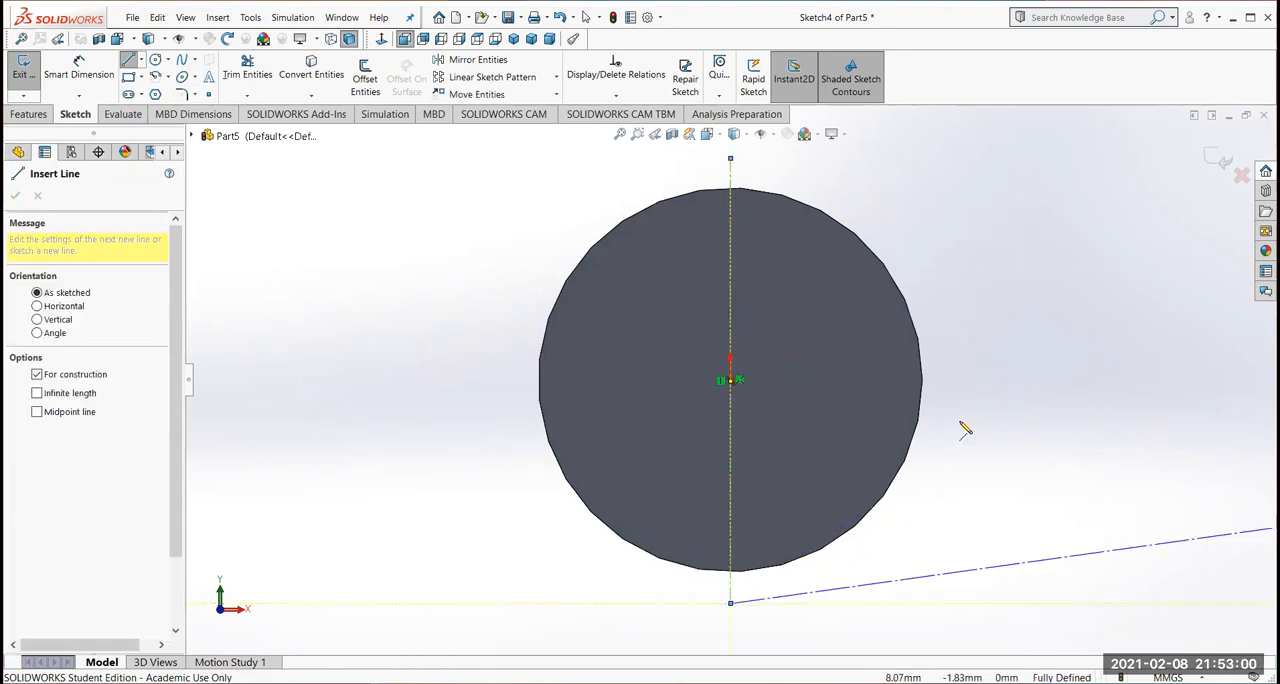
key(Escape)
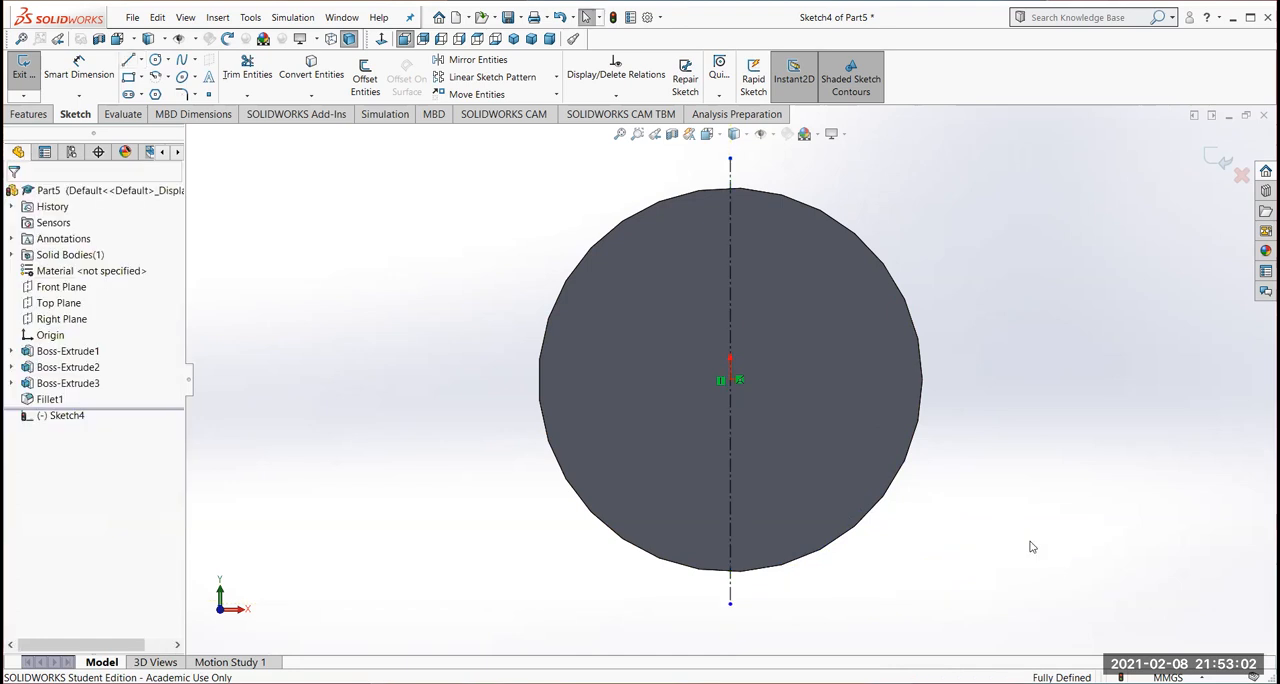
Draw a horizontal centerline about 8.4 mm long through the origin, extending past the head's face on both ends
click(141, 60)
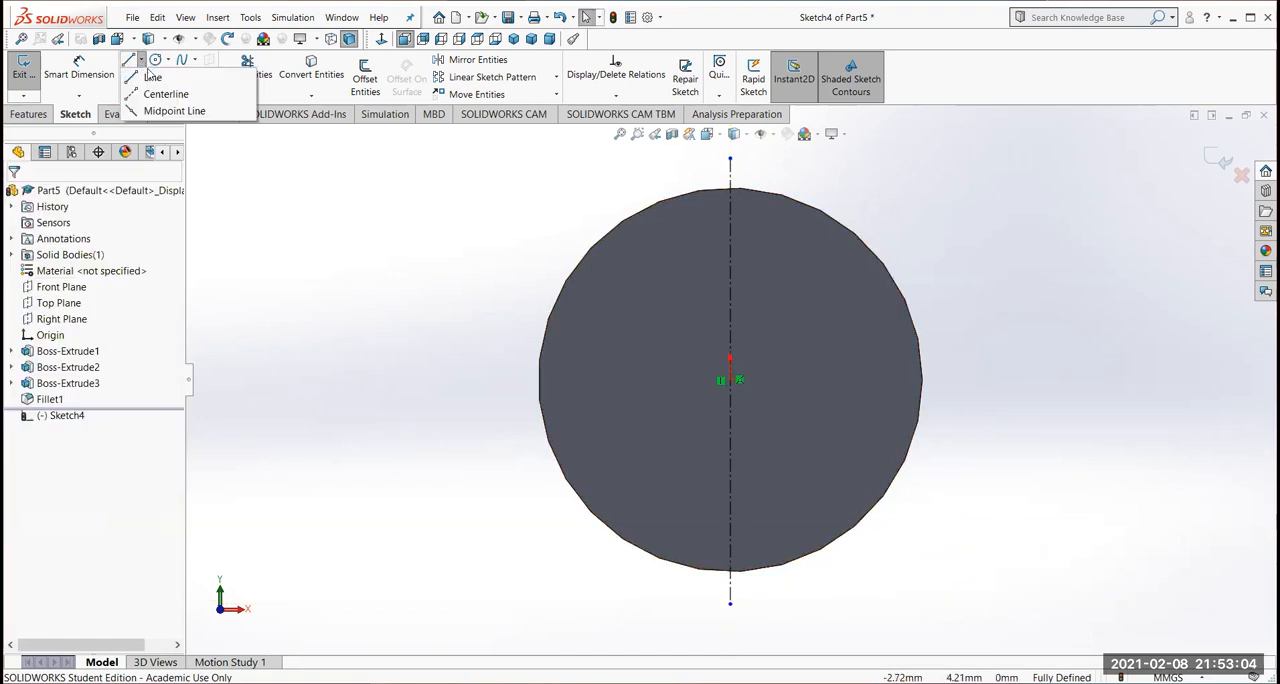
click(150, 91)
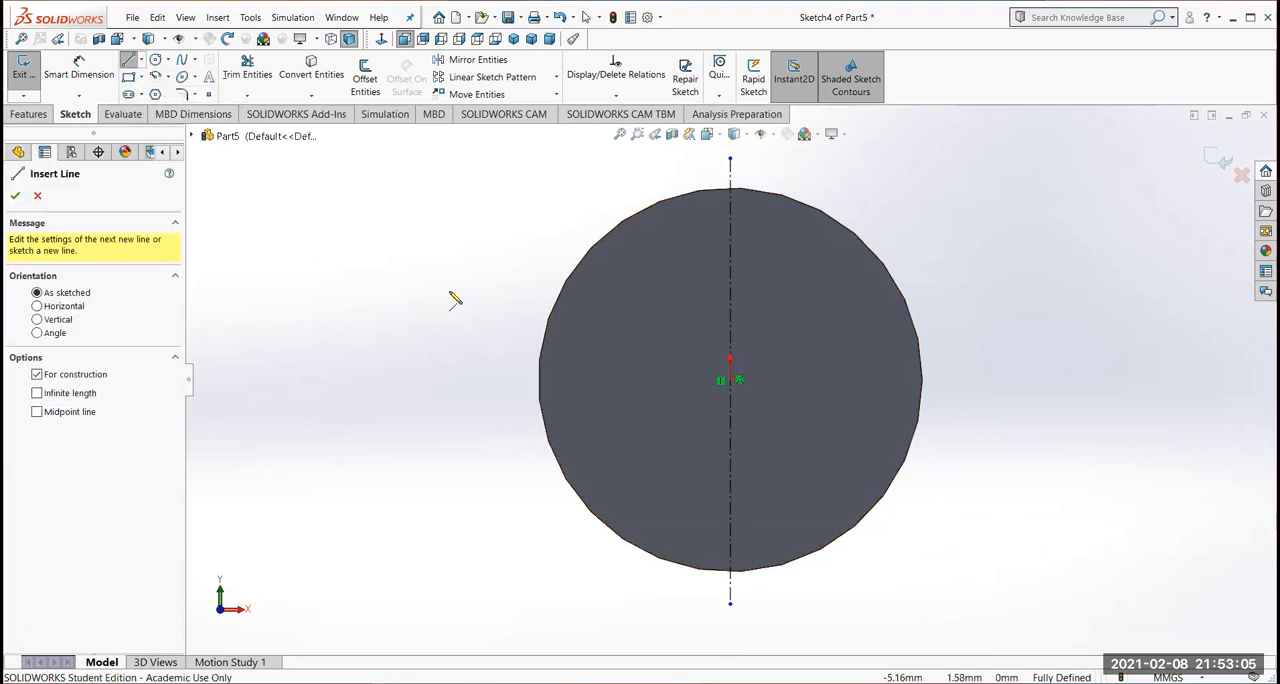
click(487, 380)
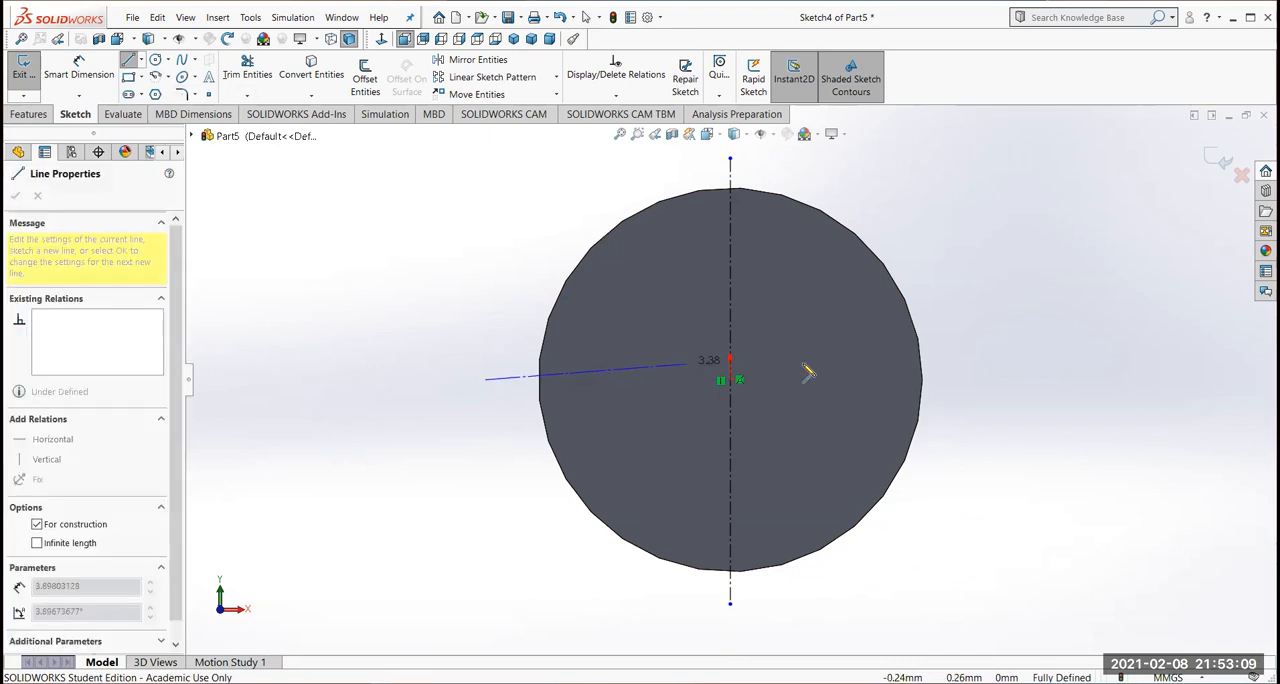
click(984, 380)
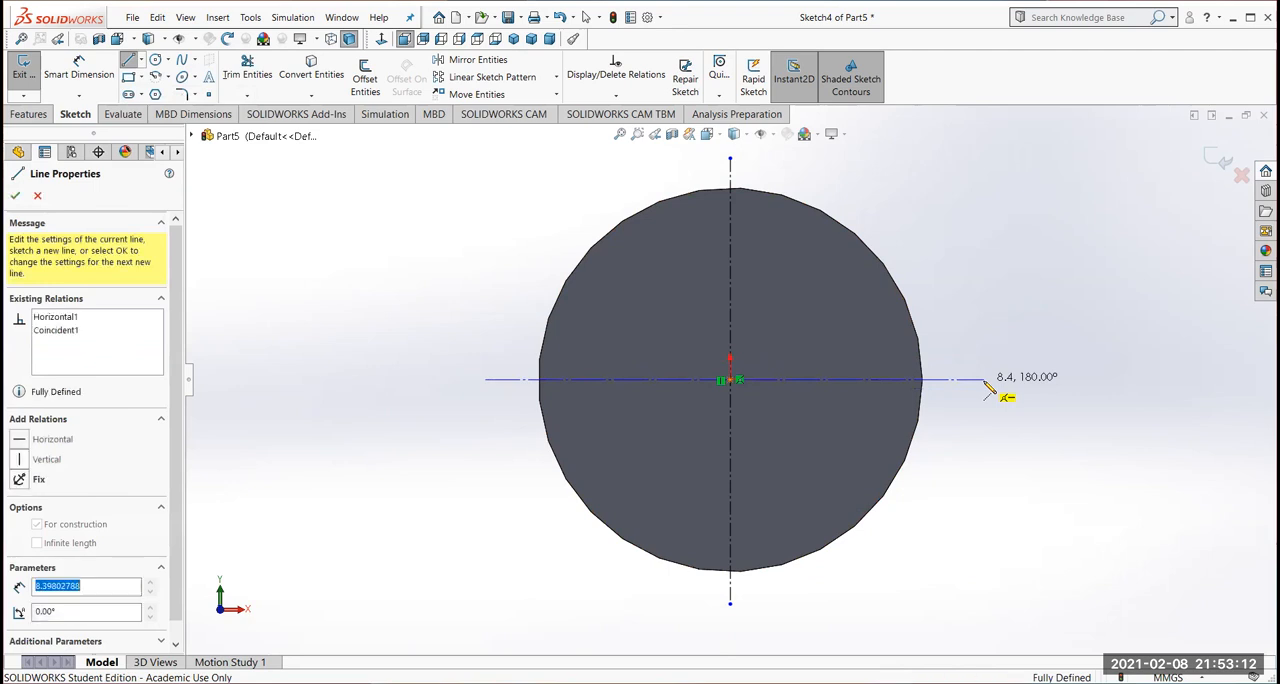
key(Escape)
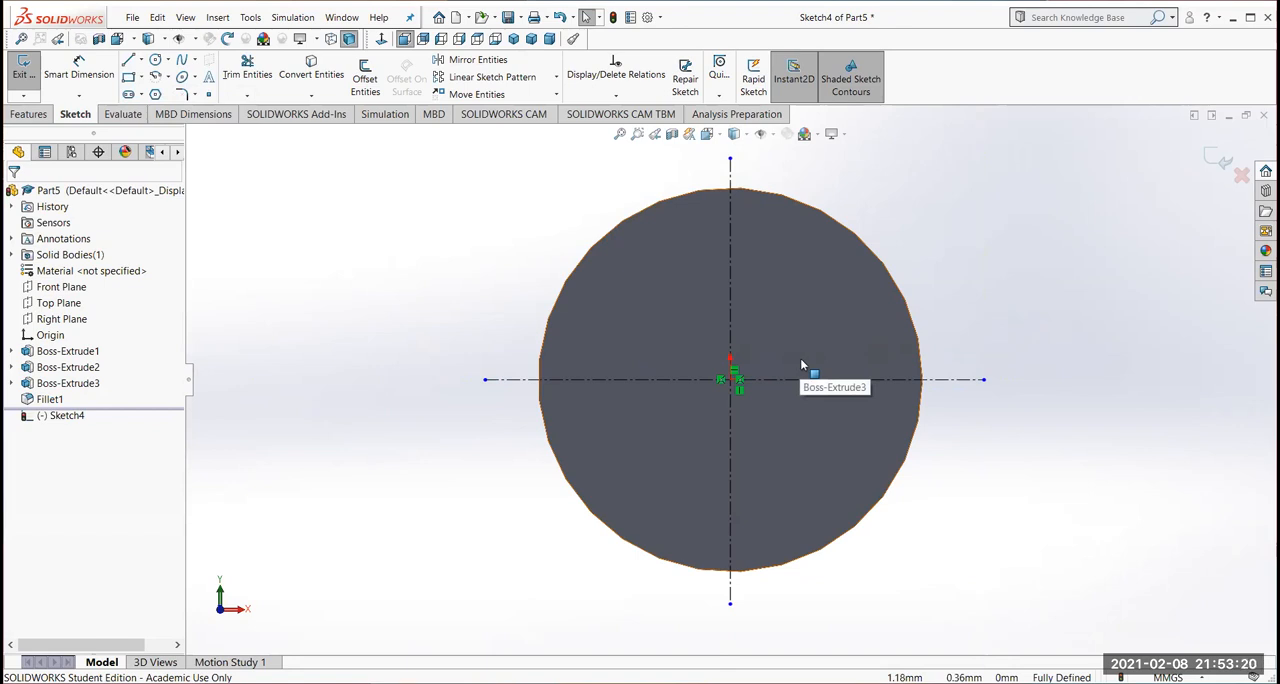
Sketch two corner rectangles crossing over the origin, an upright one about 0.9 by 3.2 mm and a horizontal one
click(143, 80)
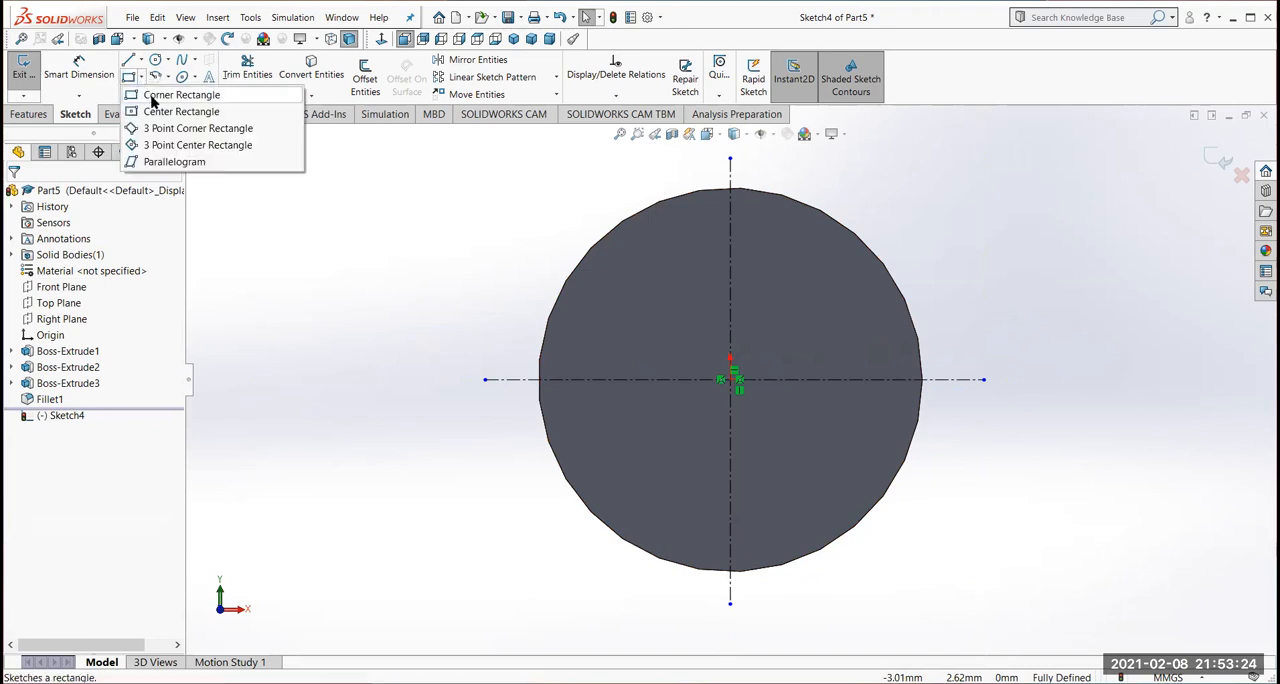
click(152, 95)
click(706, 278)
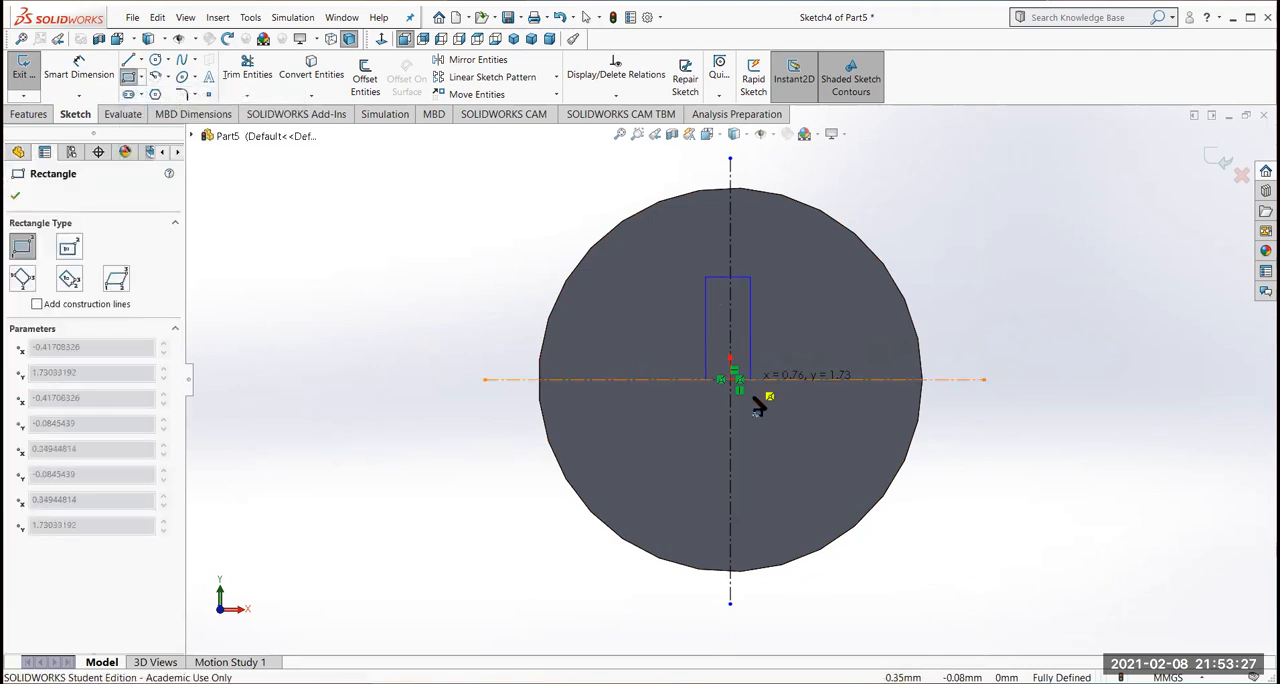
click(760, 468)
click(620, 361)
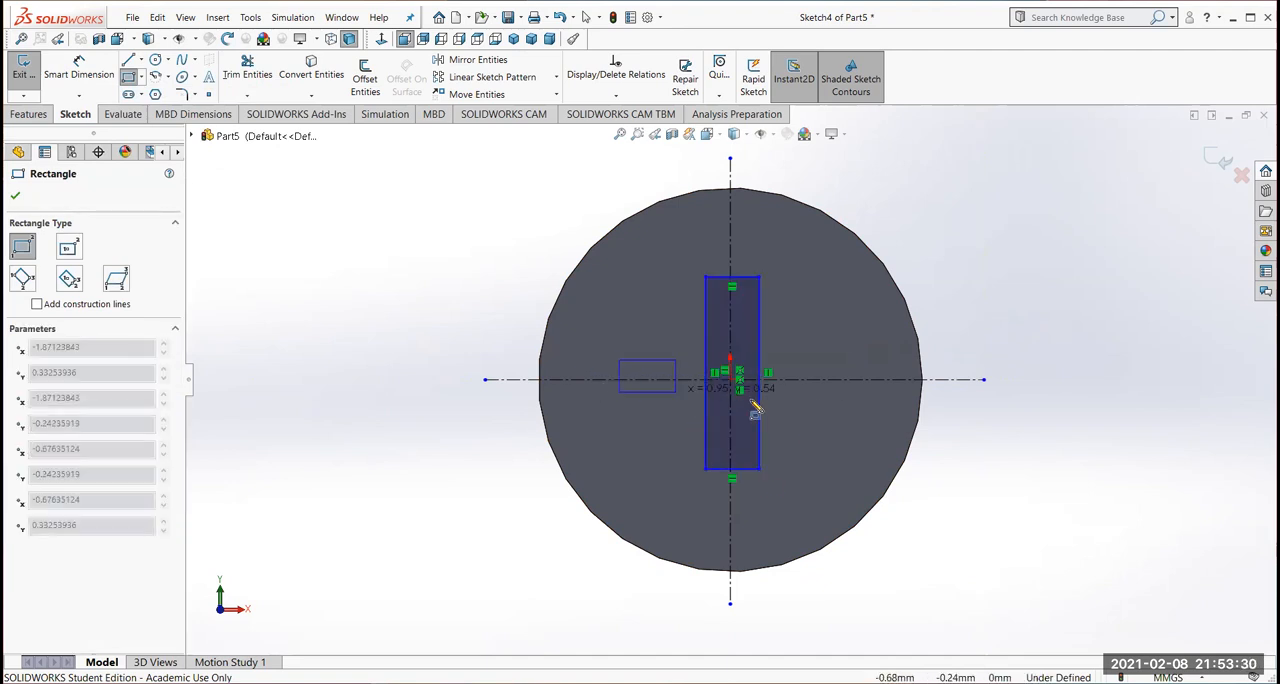
click(841, 404)
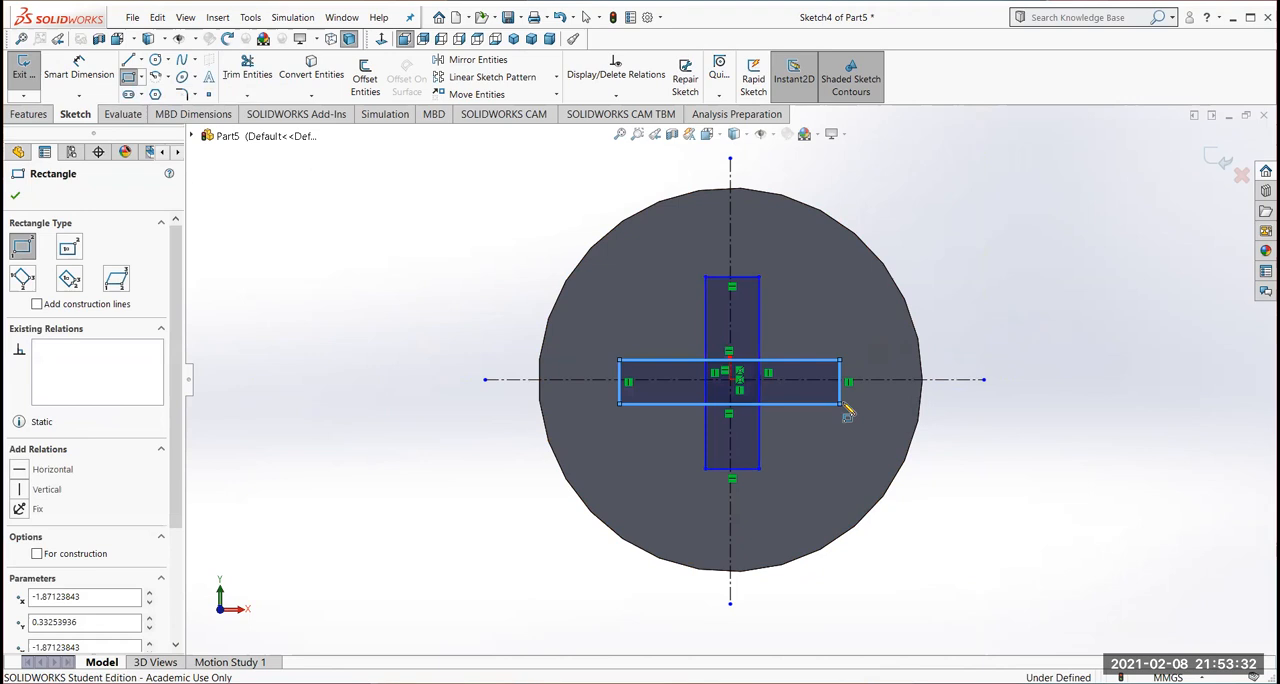
Dimension the upright rectangle's short top edge and set its width to 1 mm
click(79, 70)
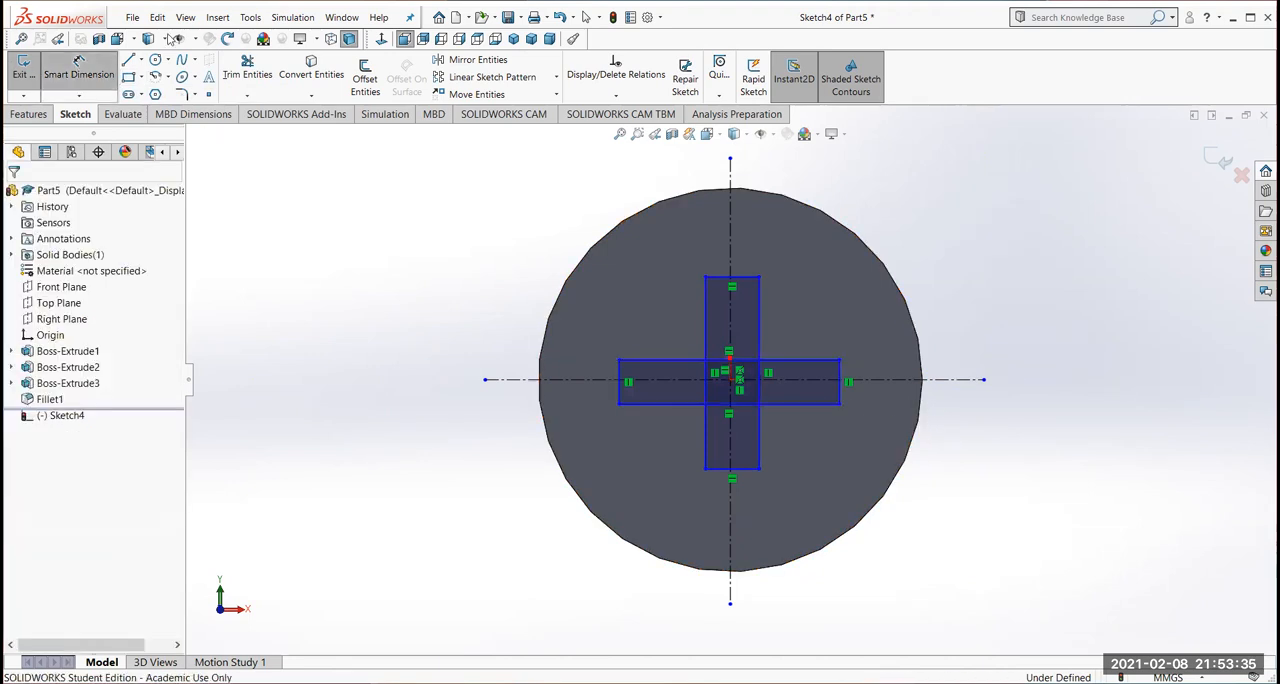
click(745, 283)
click(748, 244)
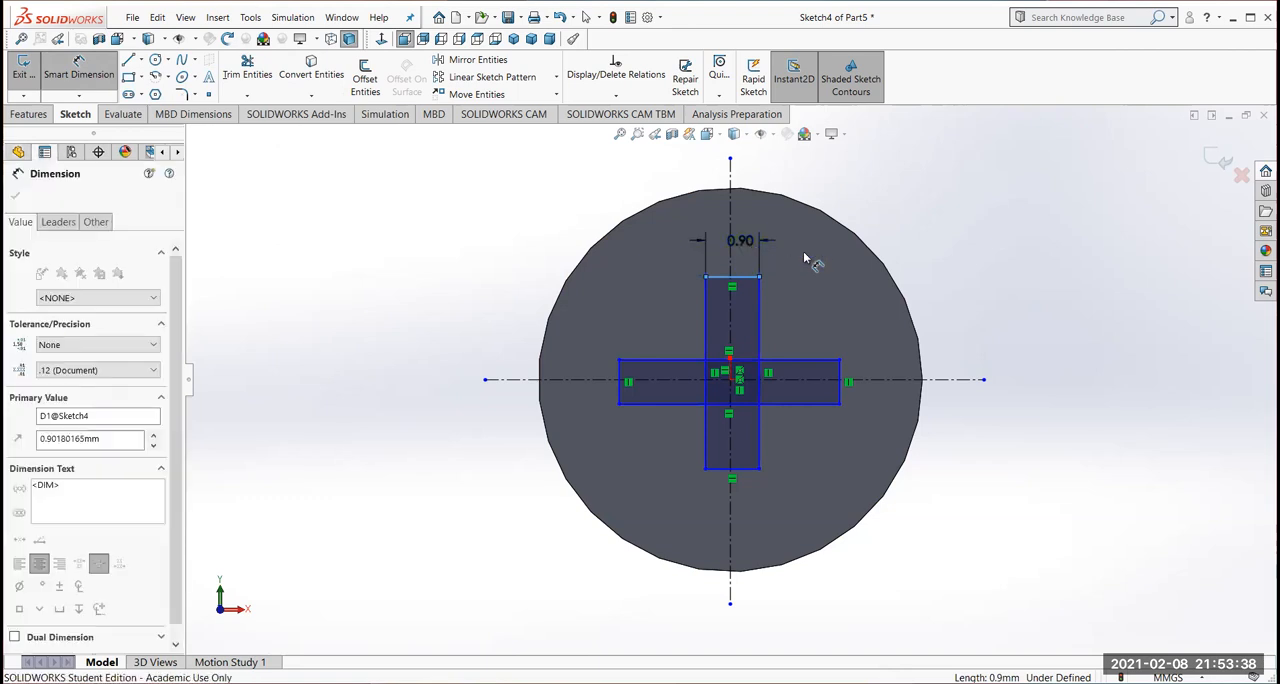
text(1)
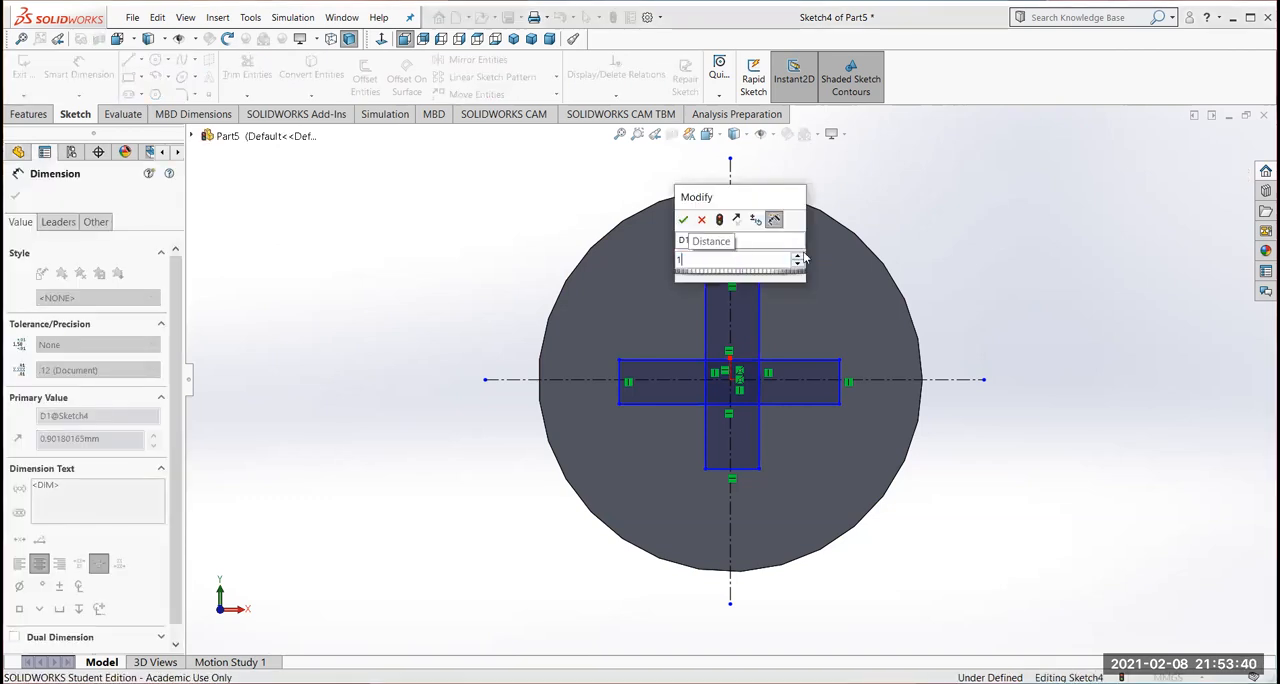
key(Return)
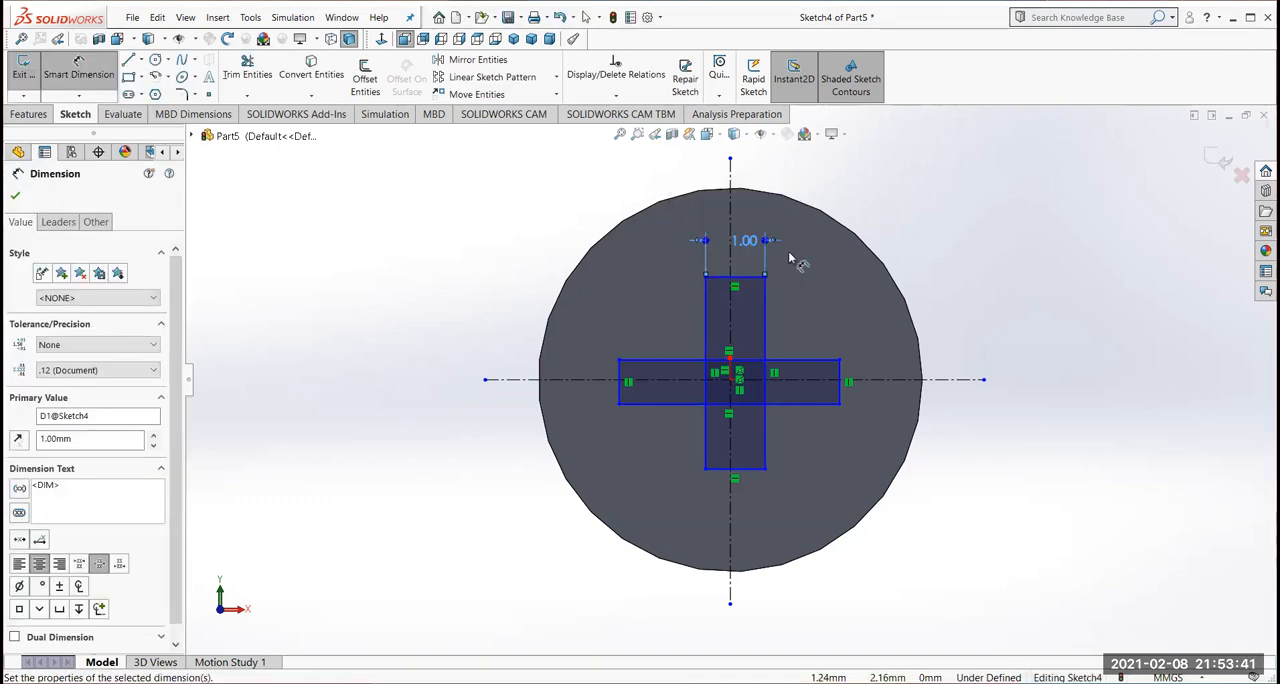
Dimension the upright rectangle's long side and set its length to 4.5 mm
click(765, 312)
click(1034, 380)
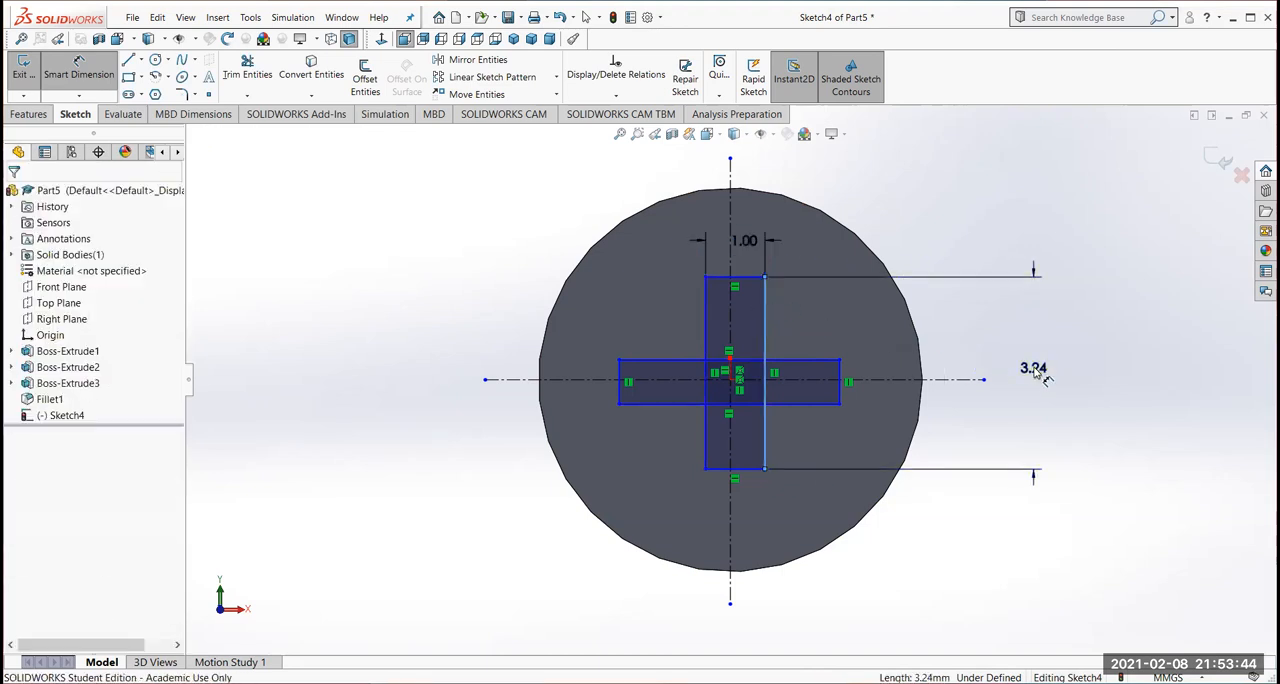
text(4)
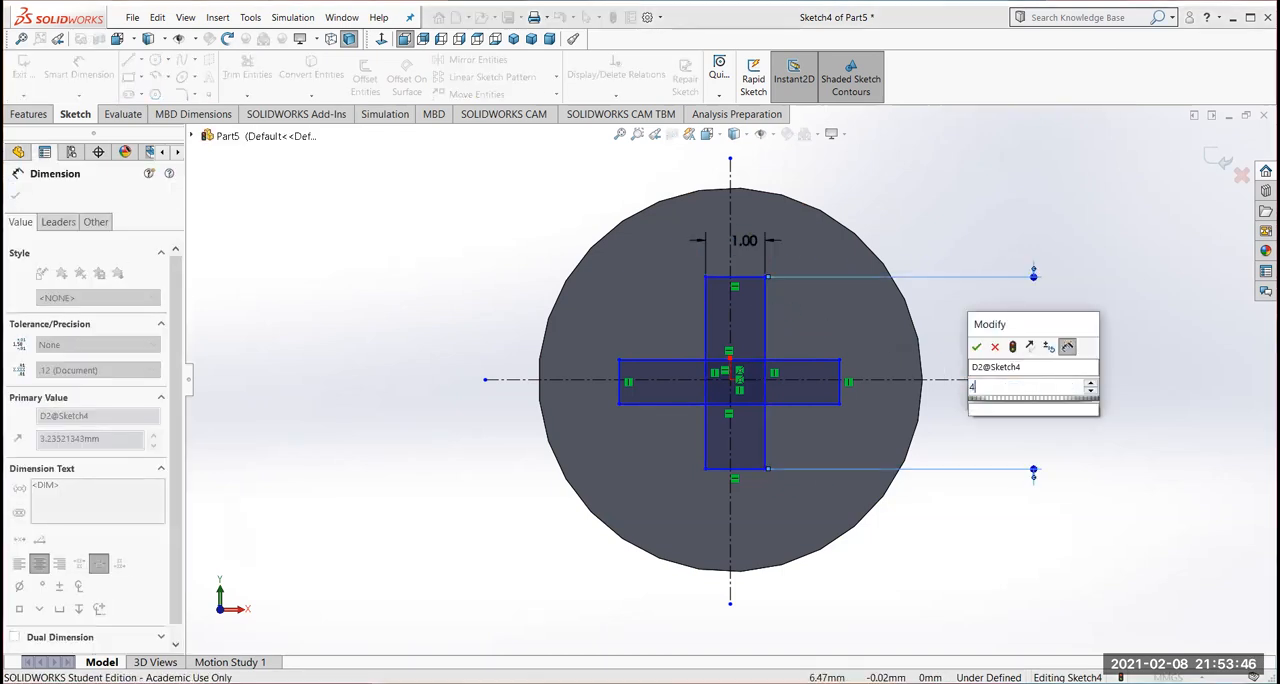
text(.)
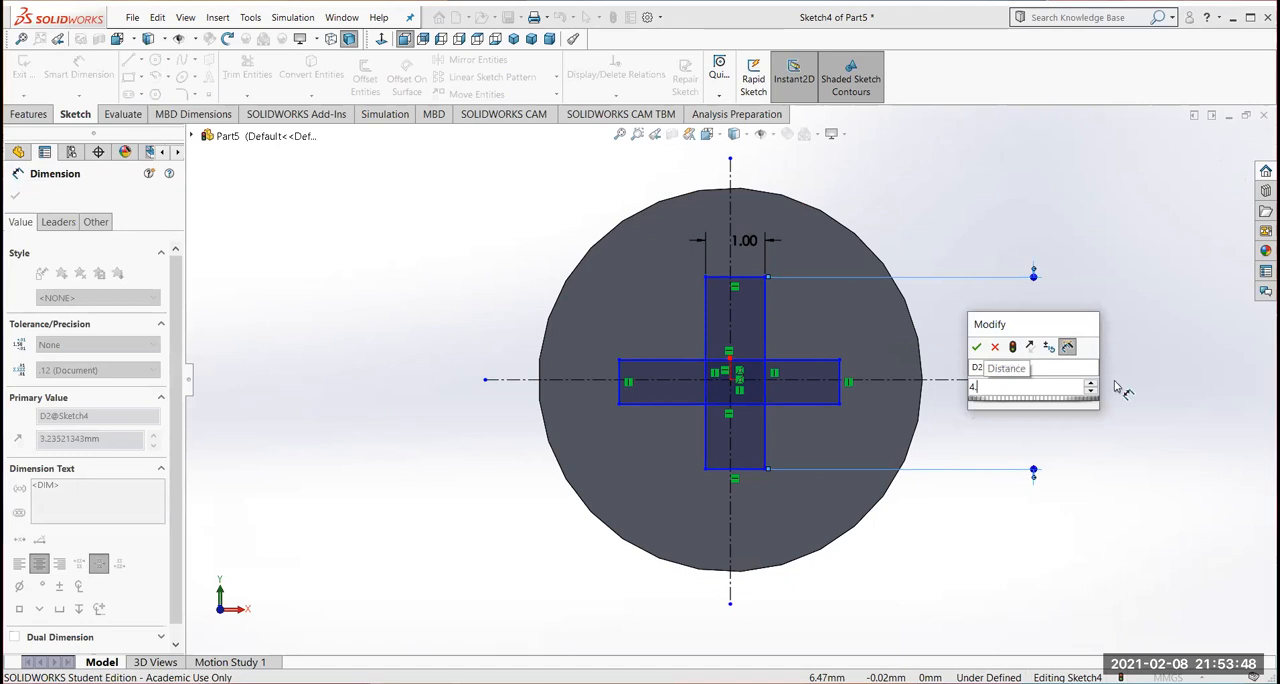
text(5)
key(Return)
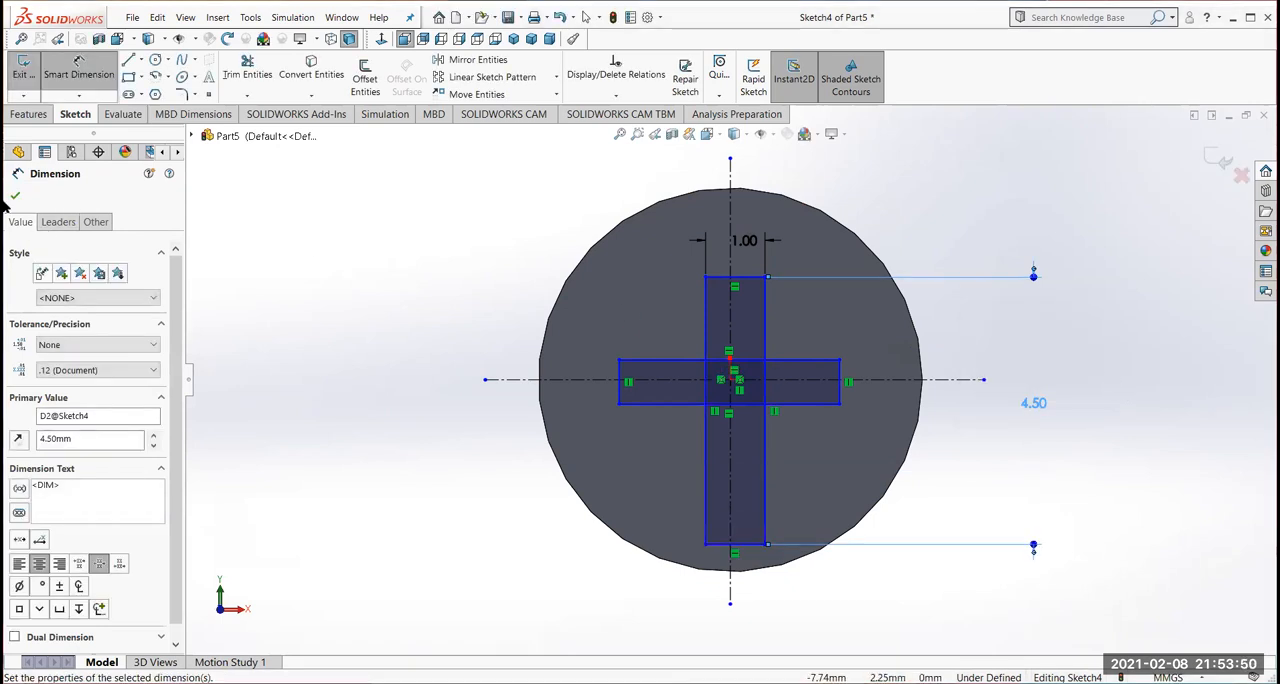
click(586, 17)
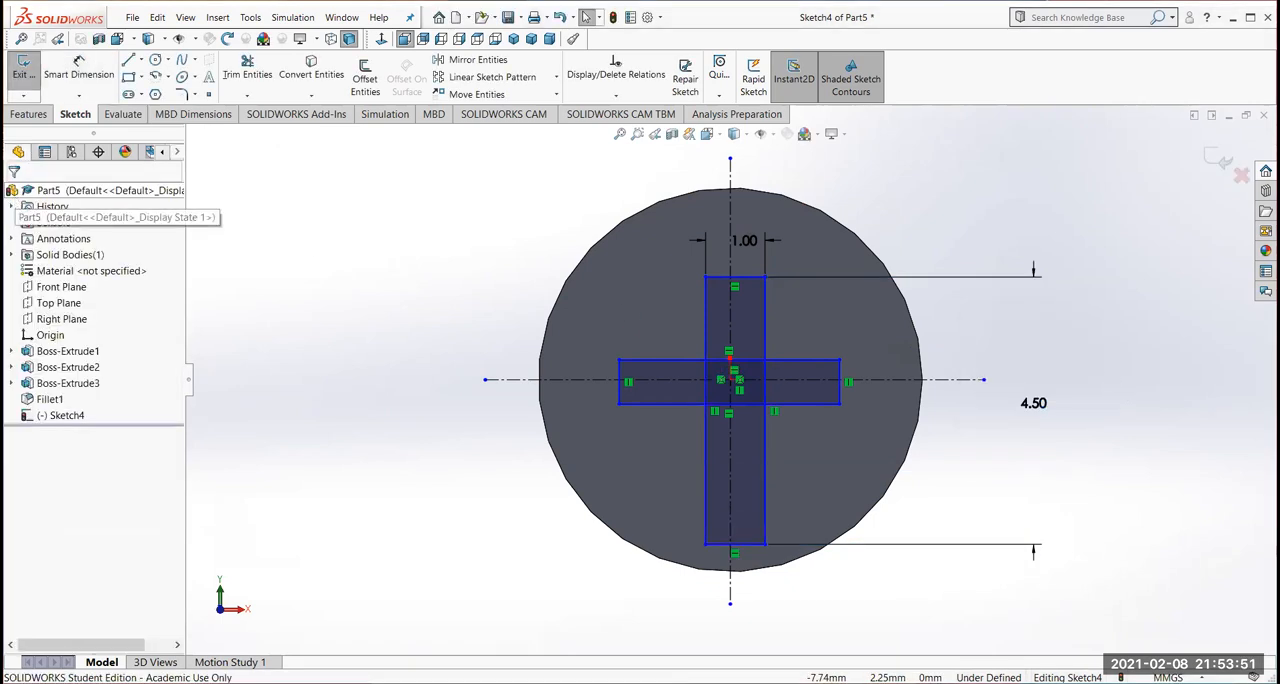
Add equal relations between the two rectangles, matching their short edges to each other and their long edges to each other
click(752, 280)
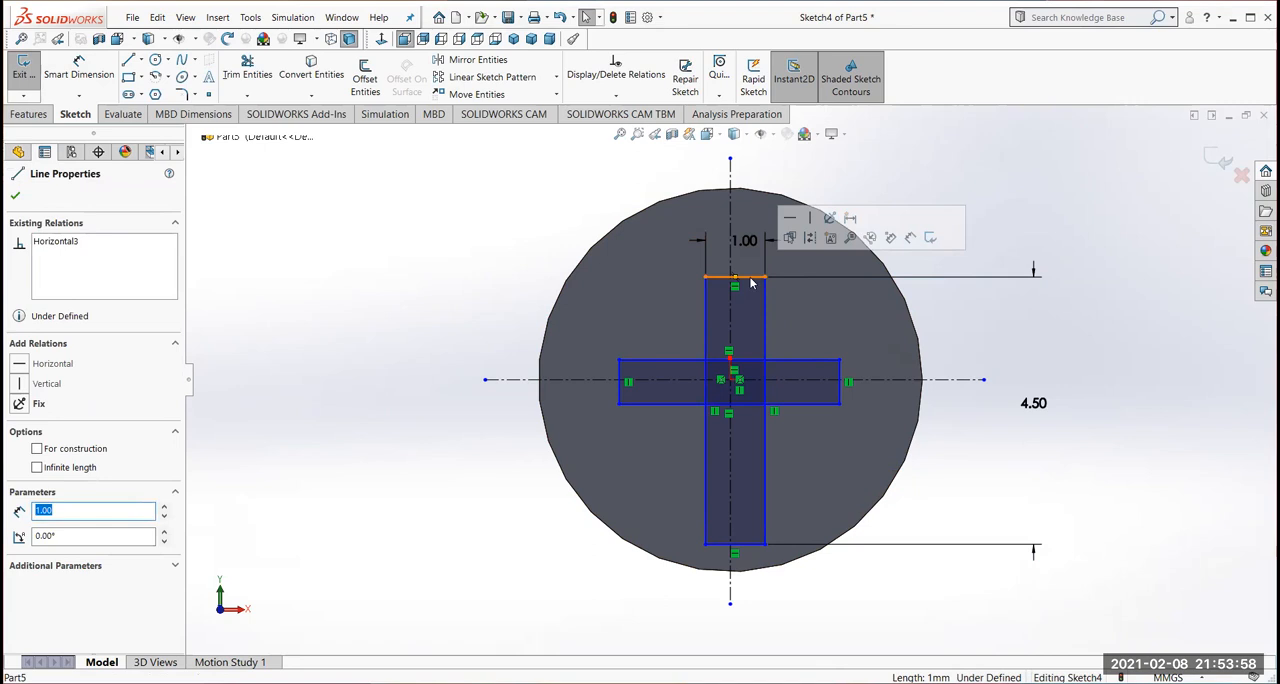
ctrl+click(840, 395)
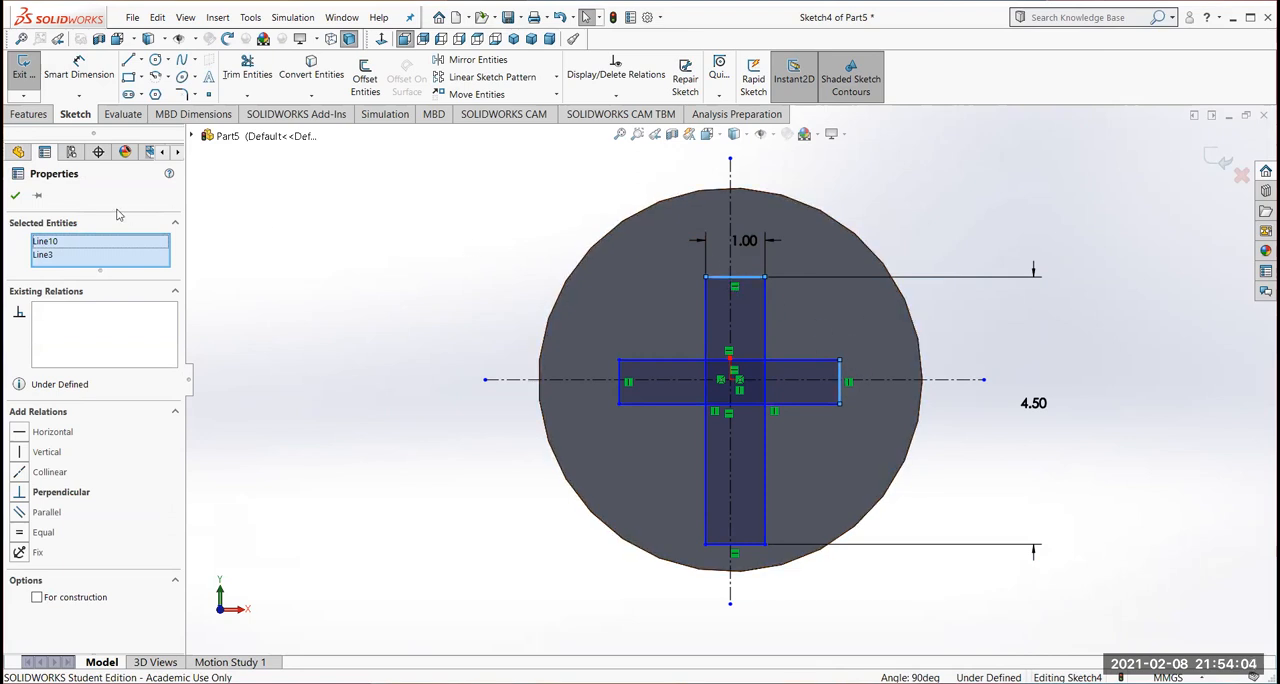
click(18, 533)
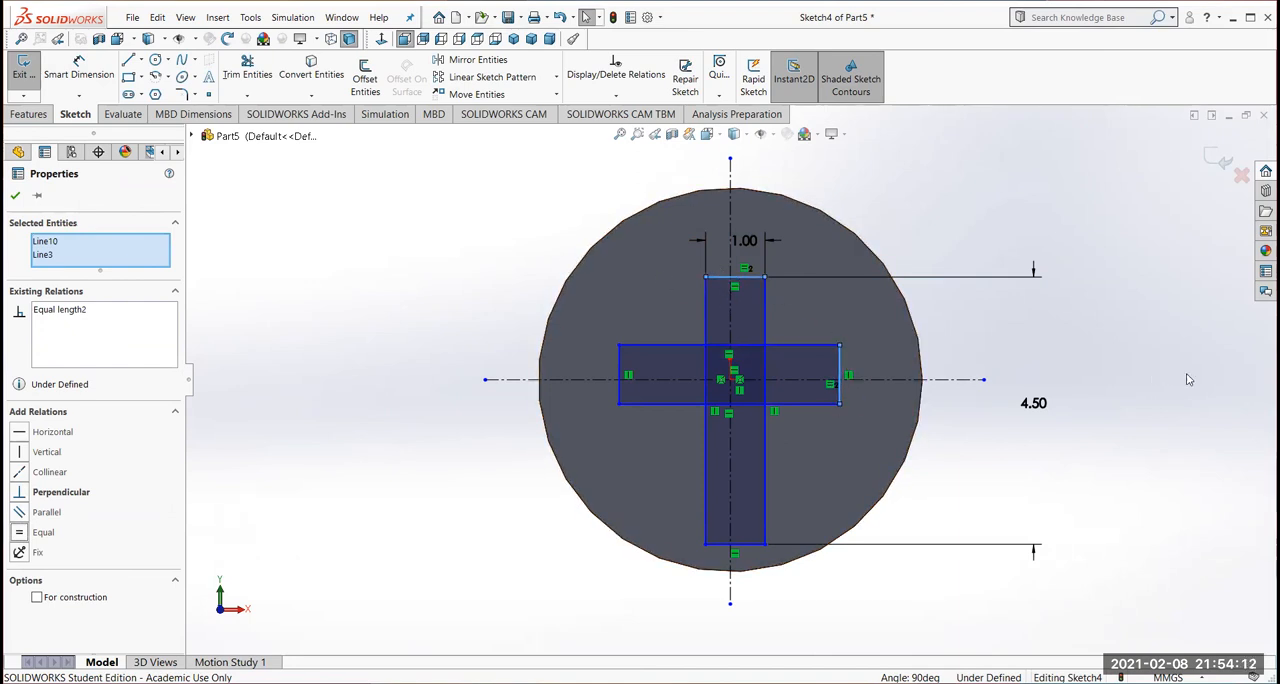
click(765, 300)
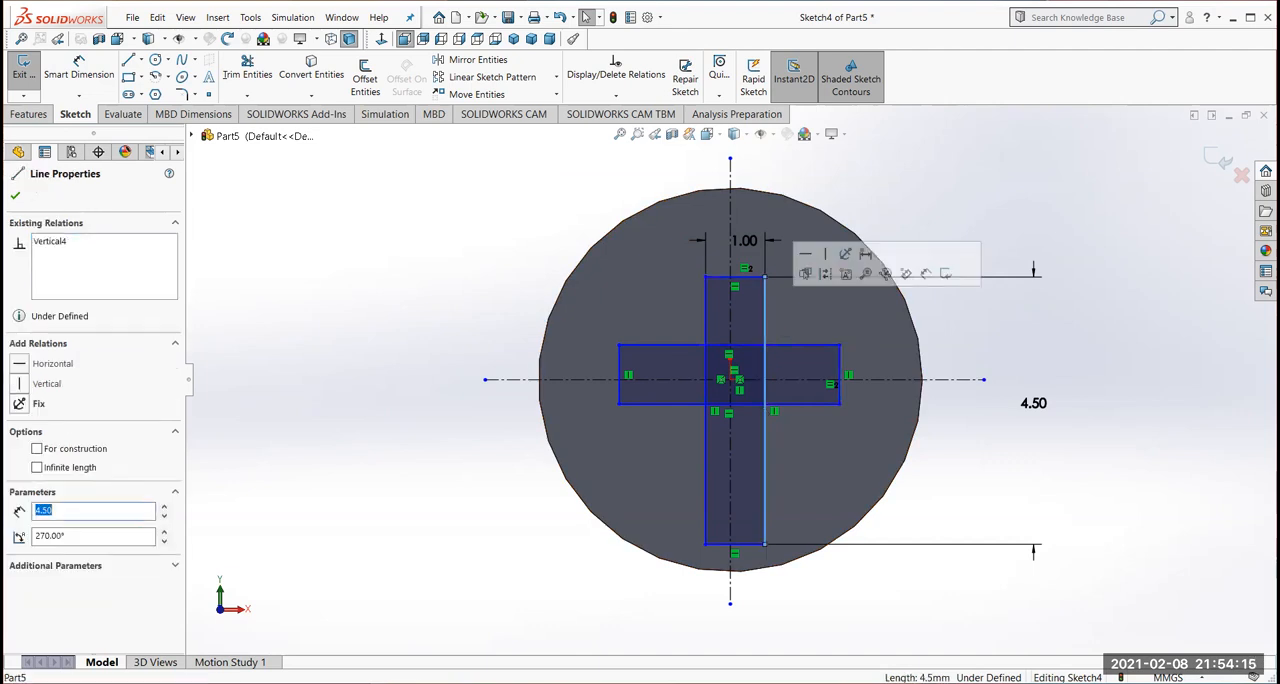
ctrl+click(798, 346)
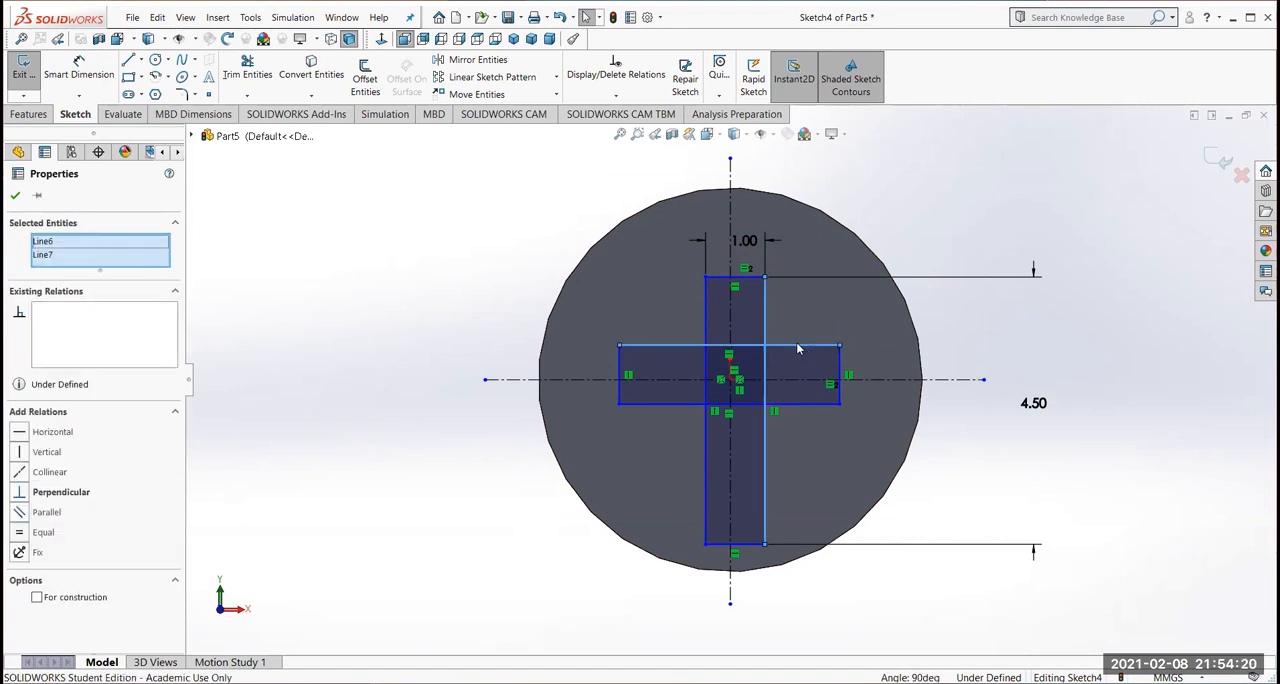
click(22, 535)
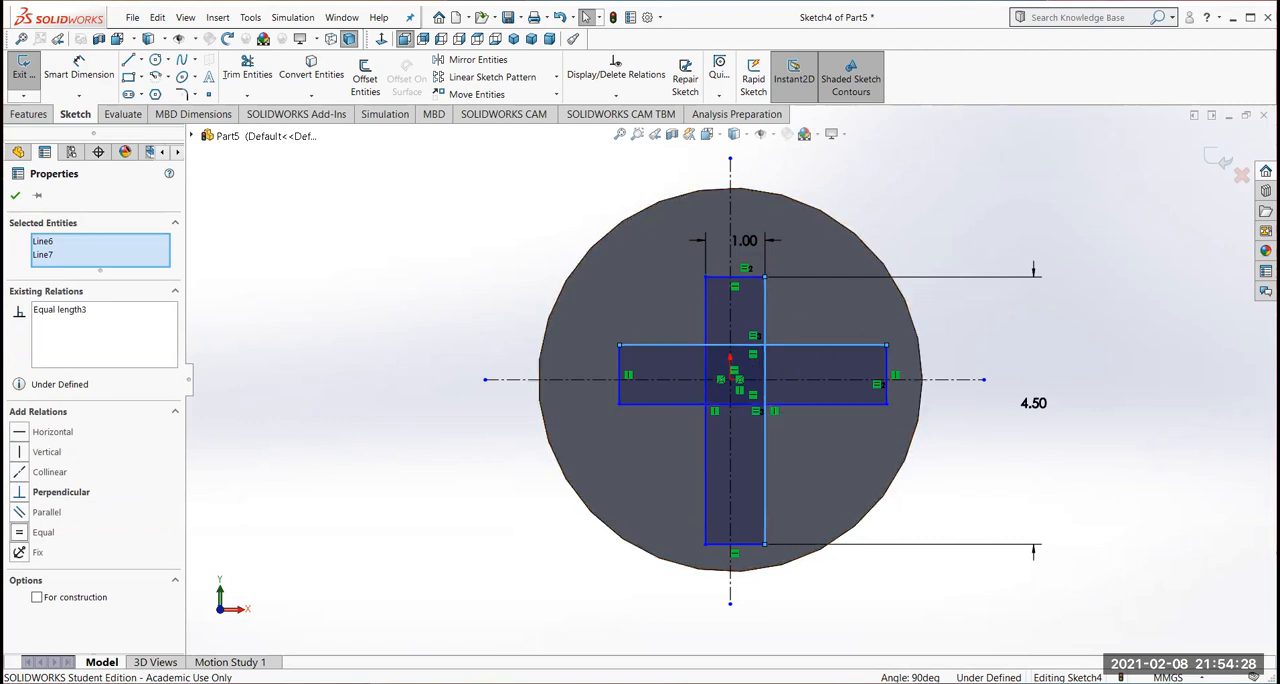
Make each rectangle's long sides symmetric, the upright one's about the vertical centerline and the horizontal one's about the horizontal centerline
click(705, 313)
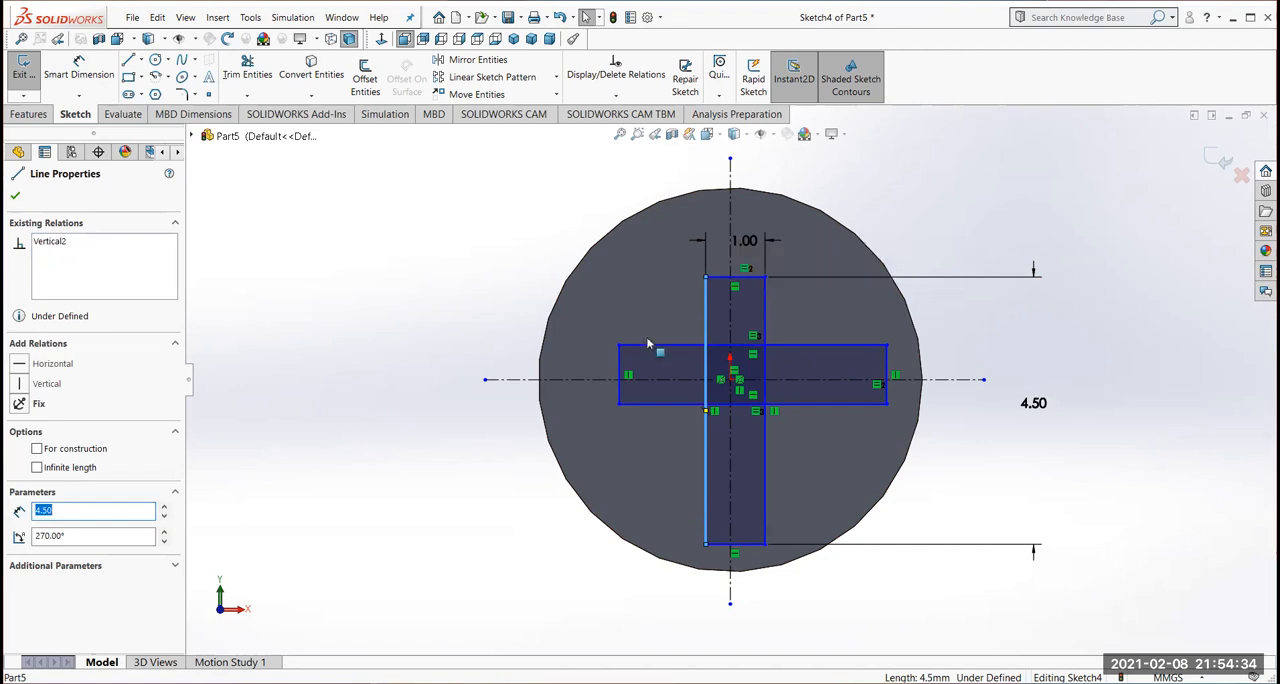
ctrl+click(730, 316)
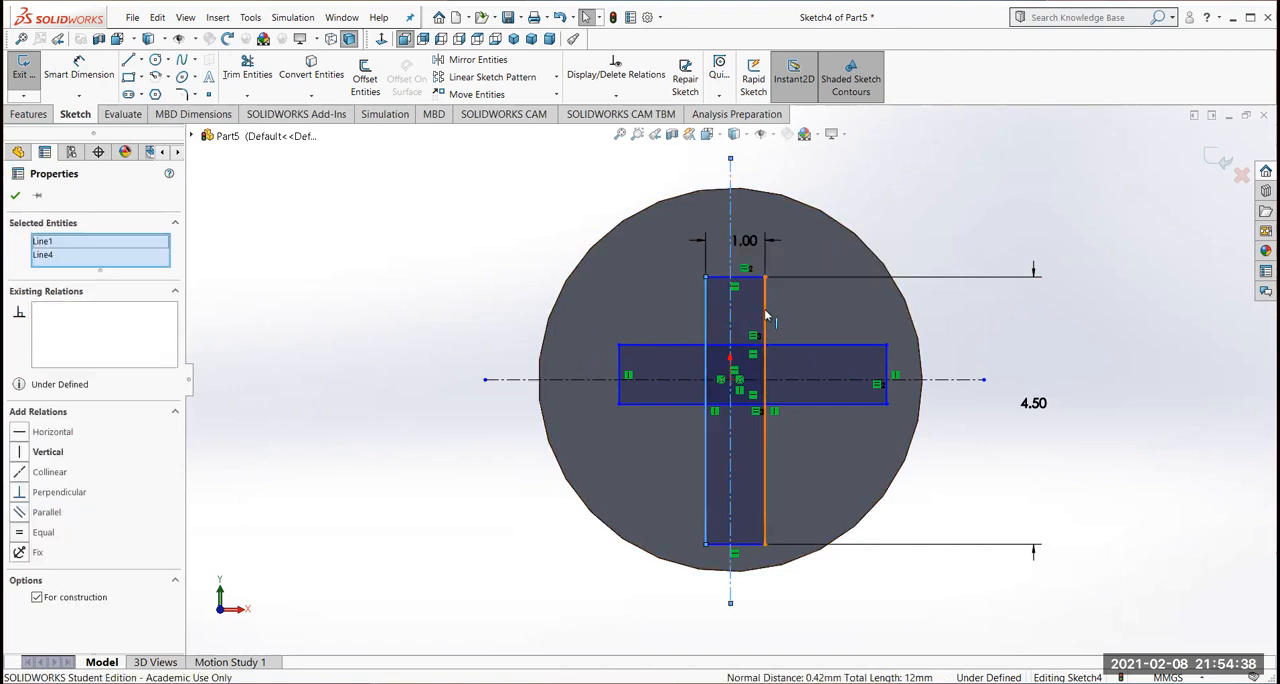
ctrl+click(766, 316)
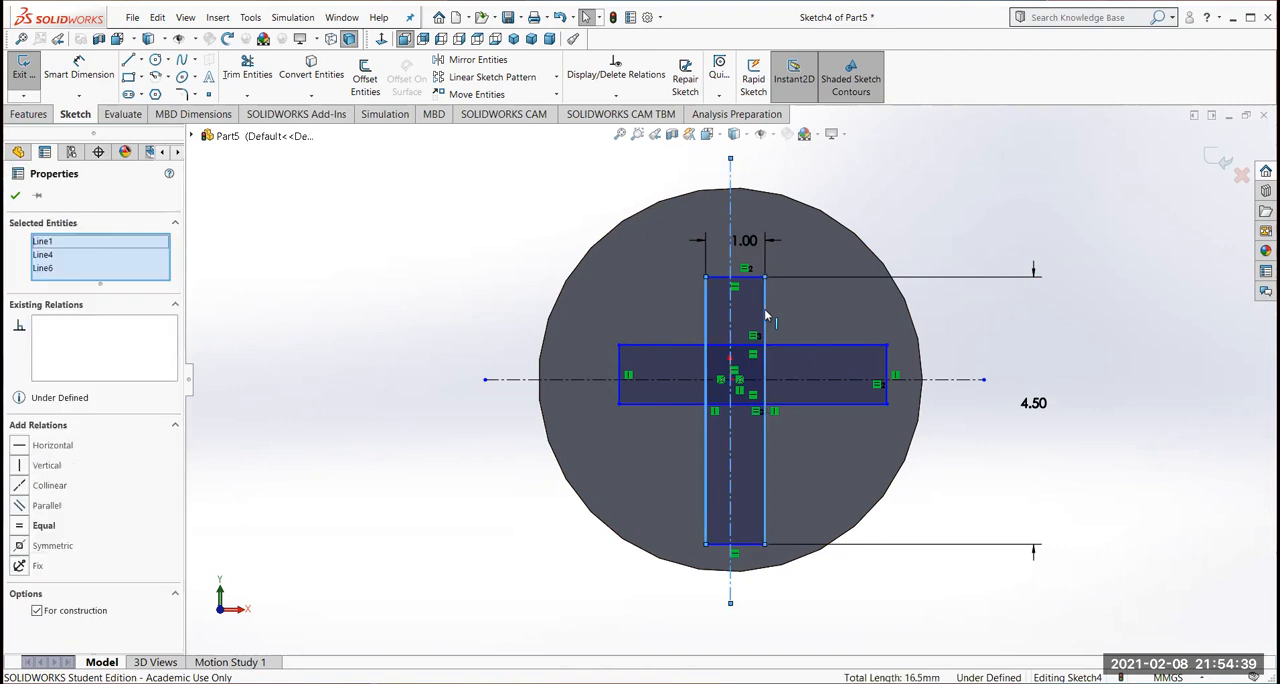
click(19, 545)
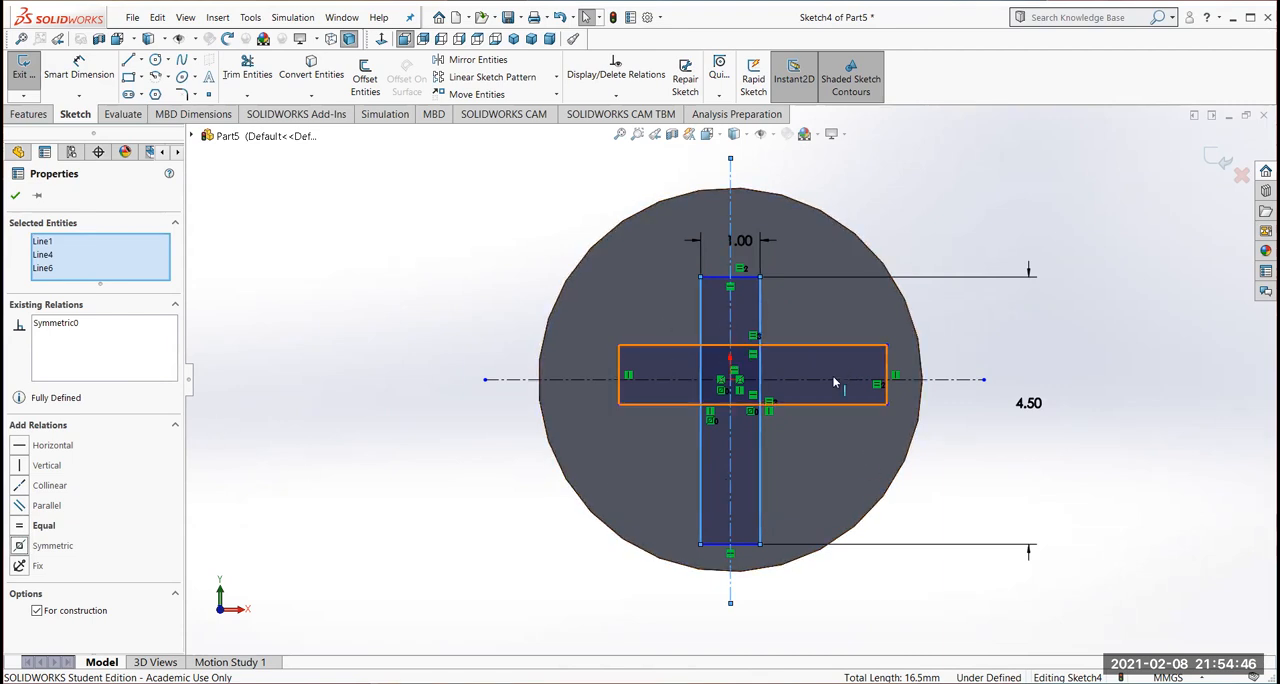
click(835, 346)
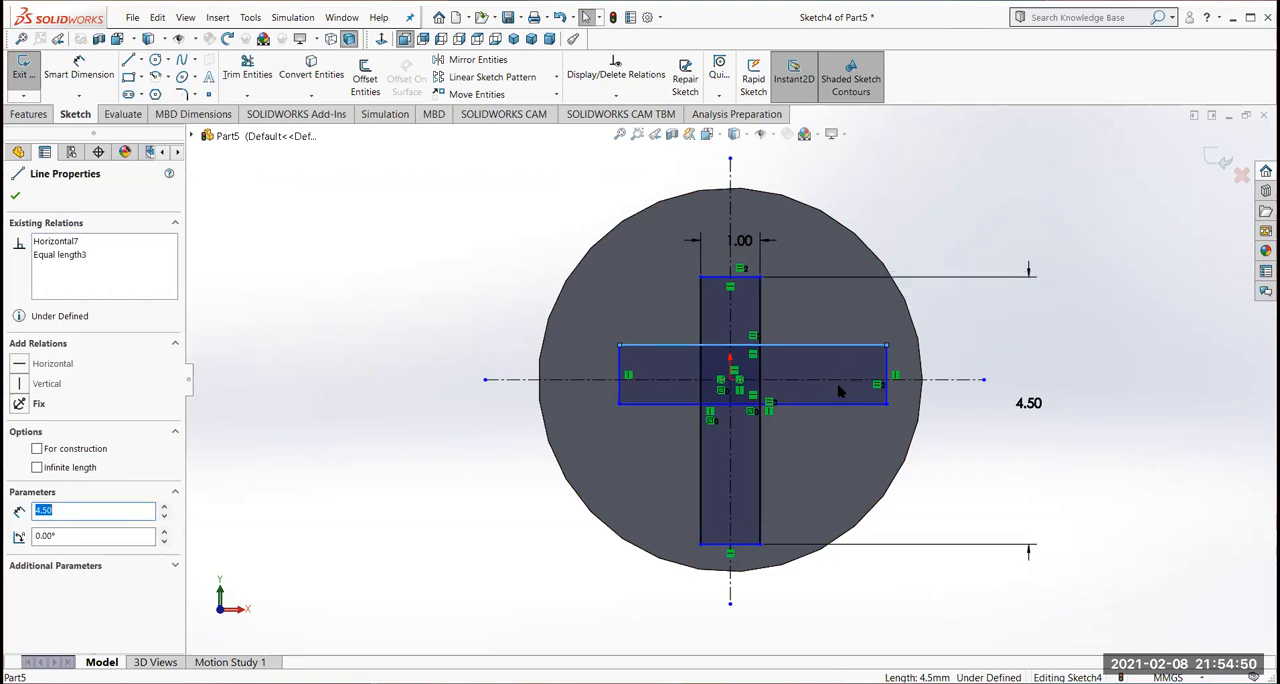
ctrl+click(838, 381)
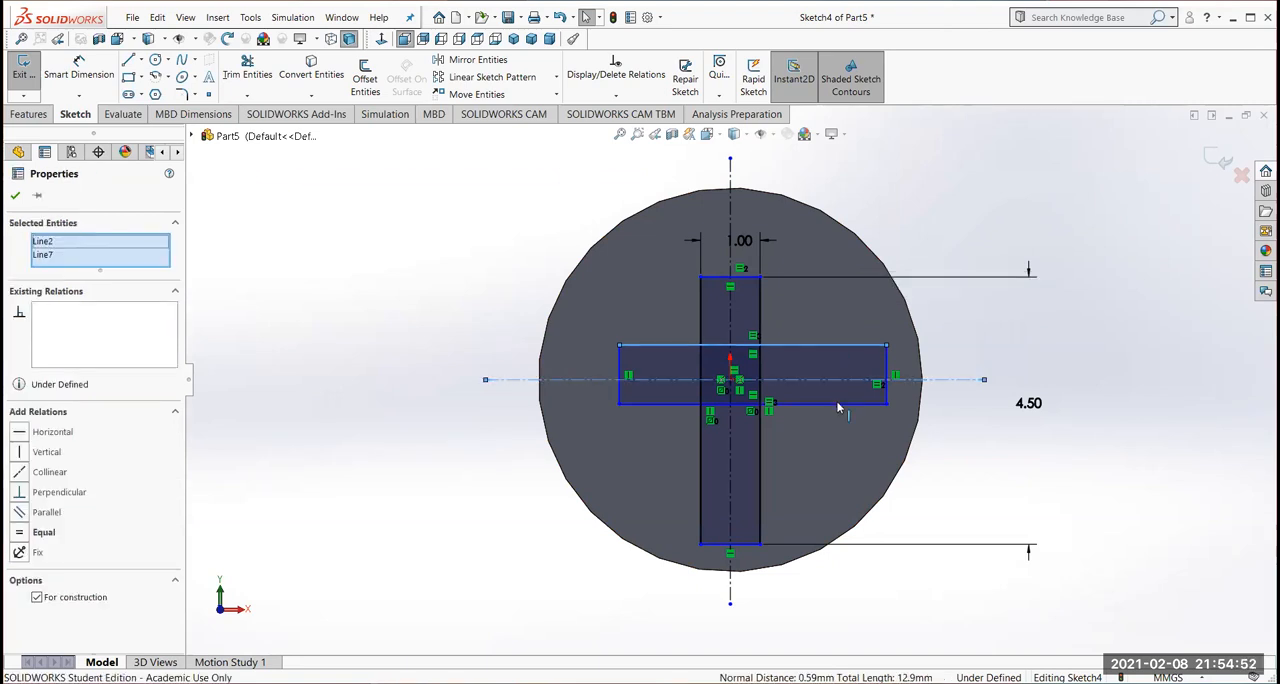
ctrl+click(840, 404)
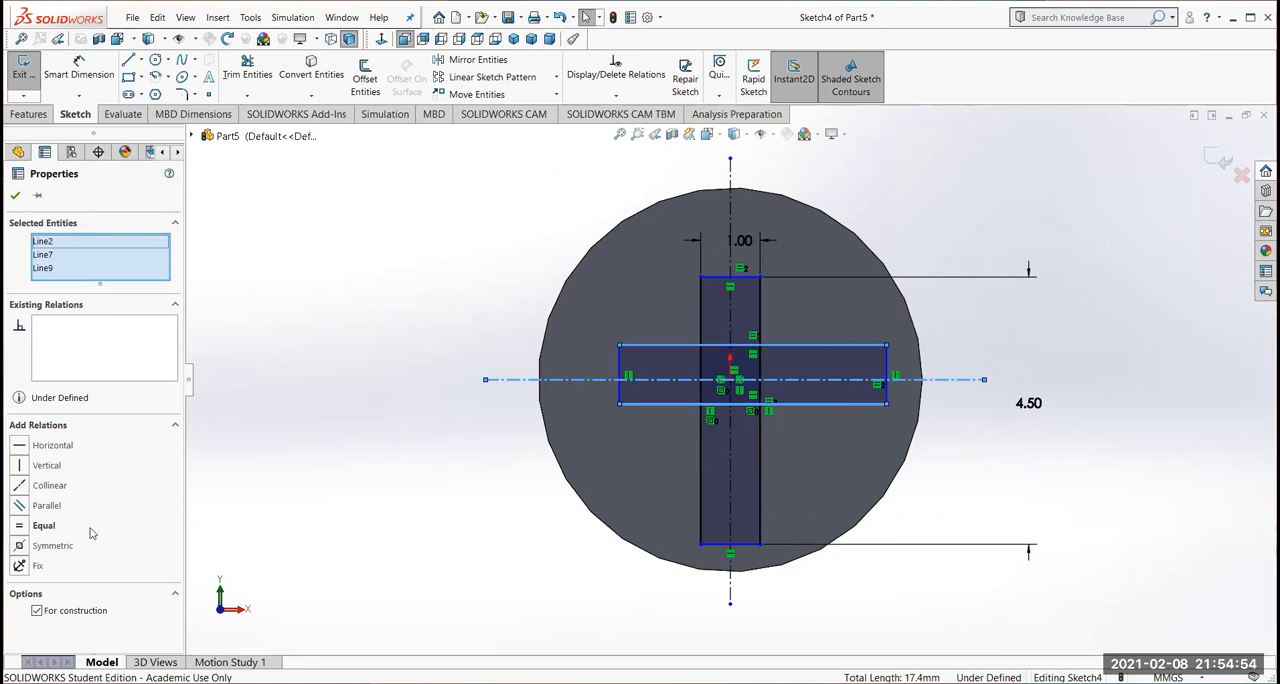
click(18, 547)
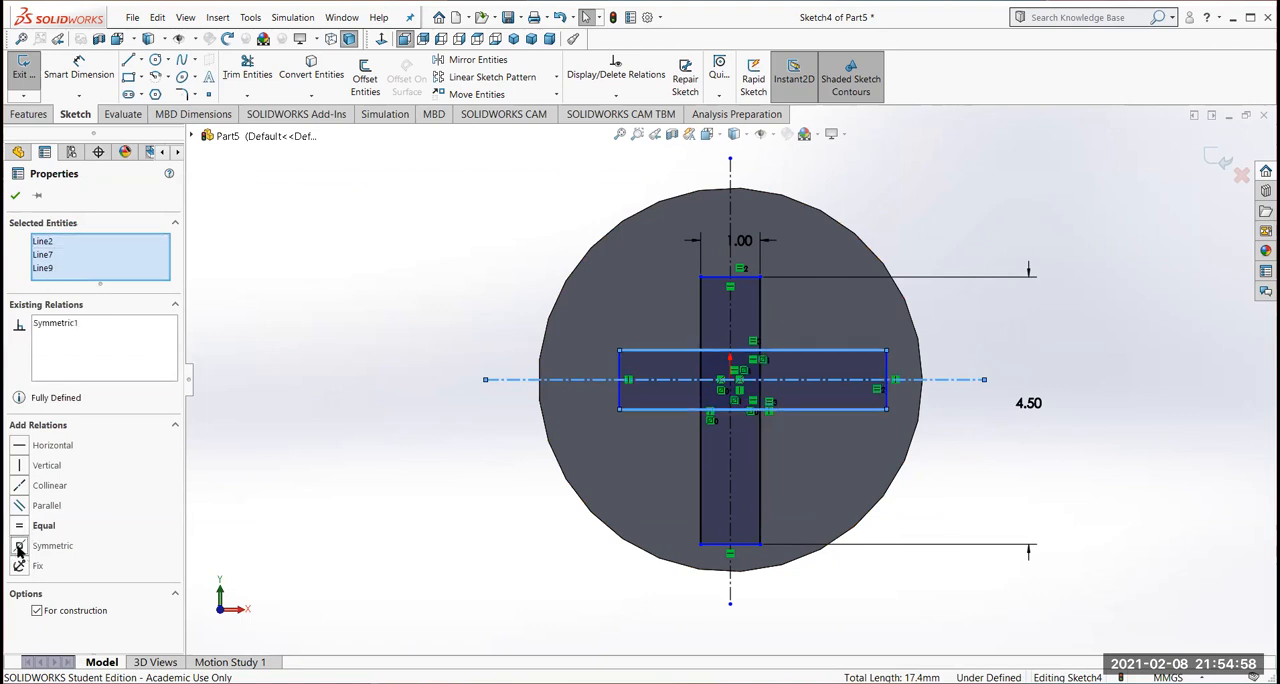
Make the upright rectangle's short edges symmetric about the horizontal centerline and the horizontal rectangle's short edges symmetric about the vertical centerline
click(748, 283)
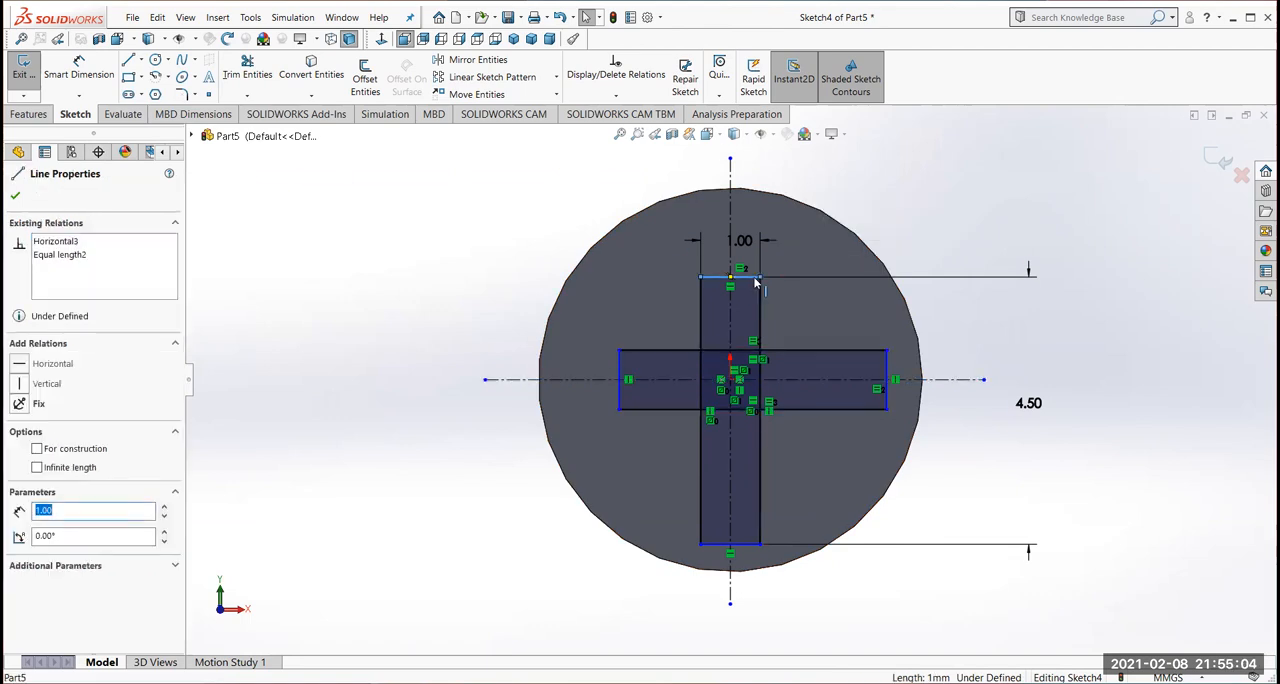
ctrl+click(824, 379)
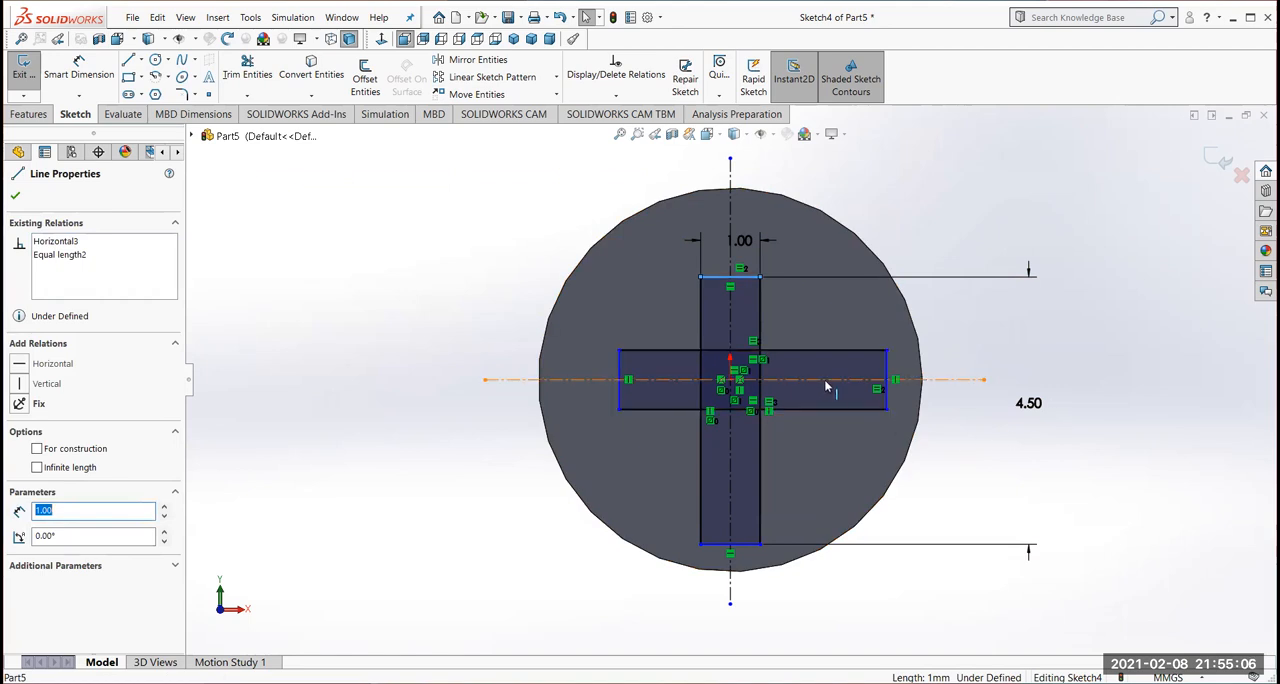
ctrl+click(750, 545)
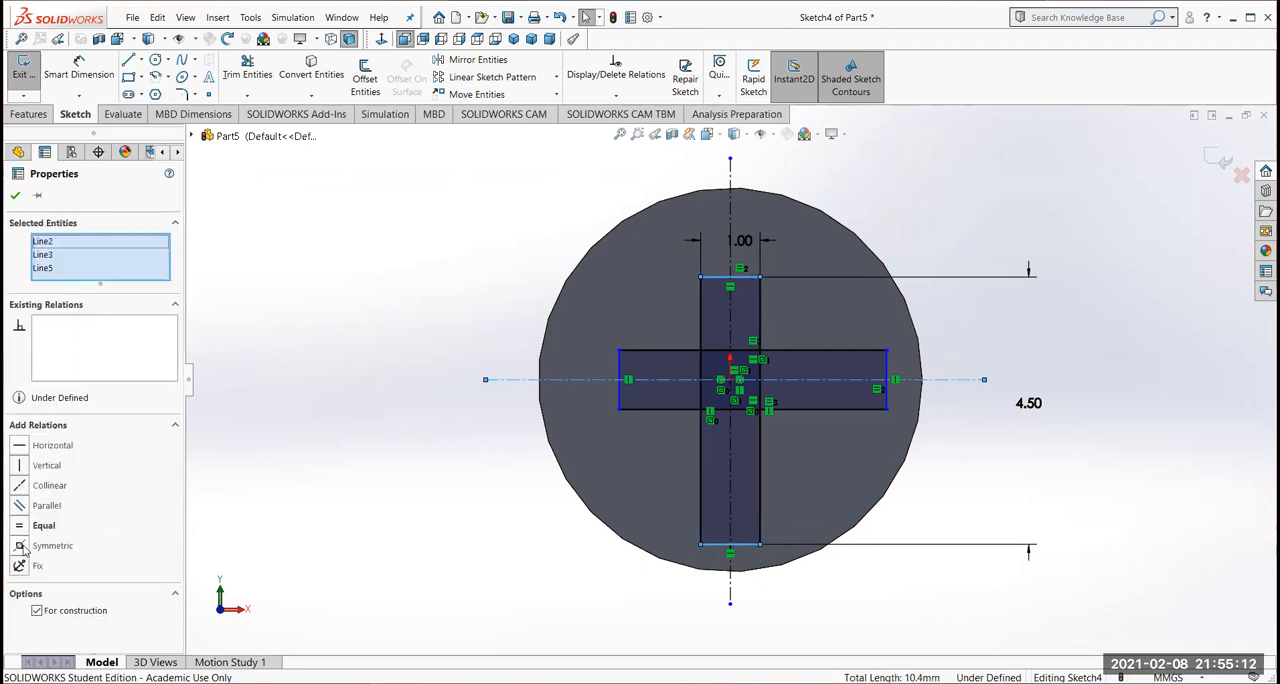
click(21, 546)
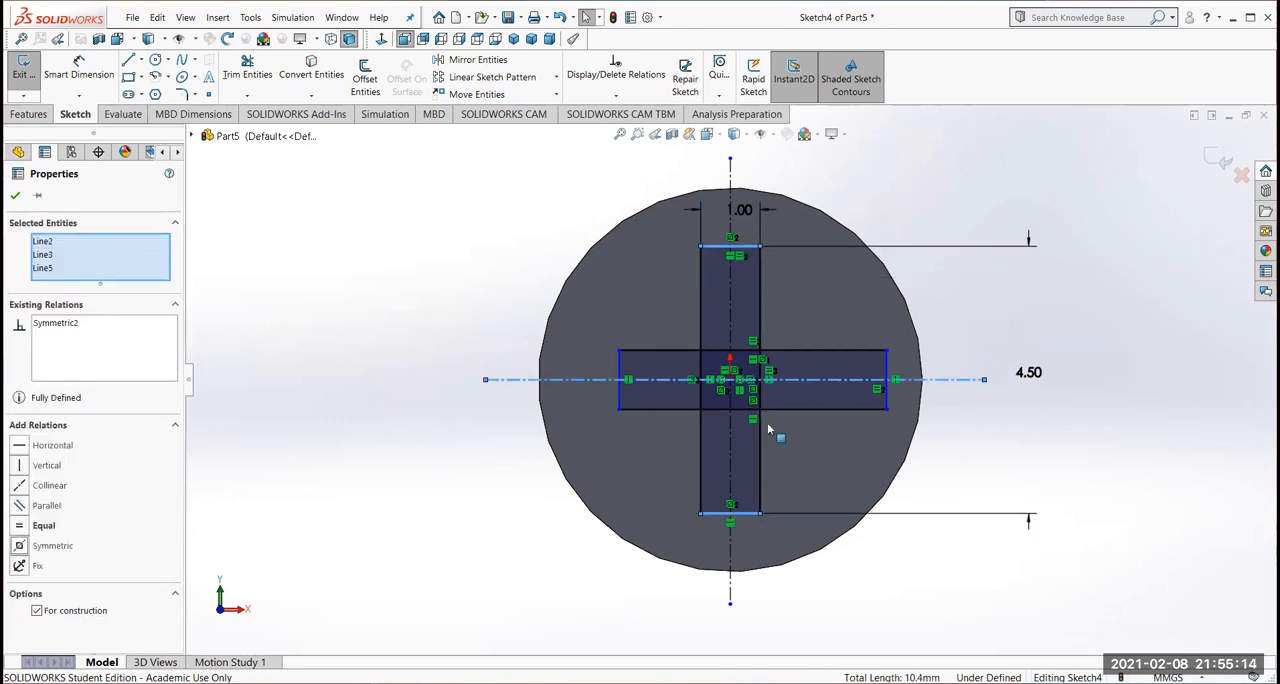
click(620, 370)
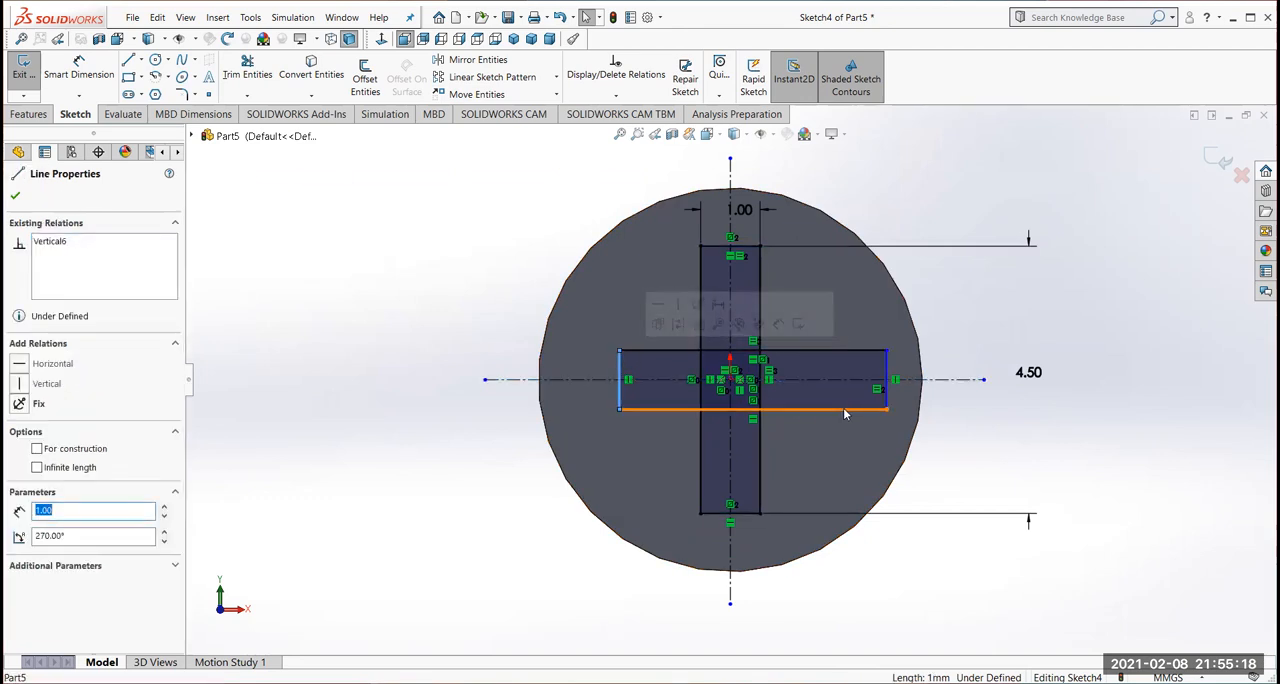
ctrl+click(731, 438)
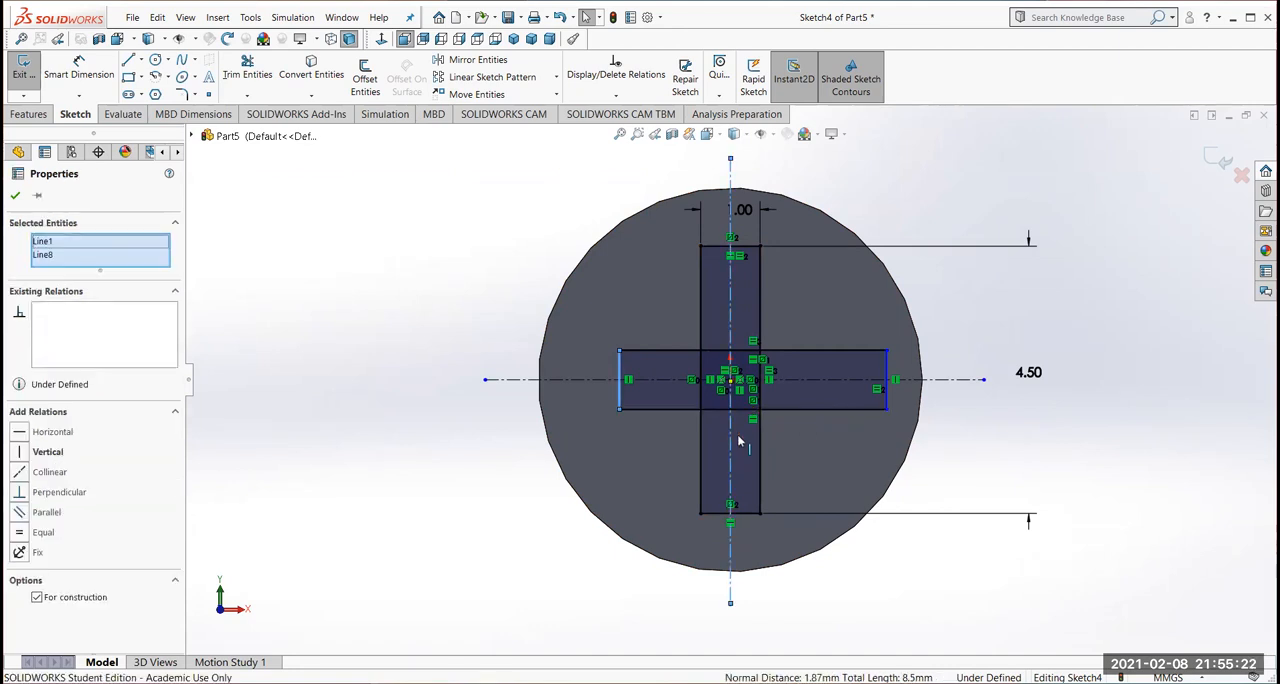
ctrl+click(886, 400)
click(20, 546)
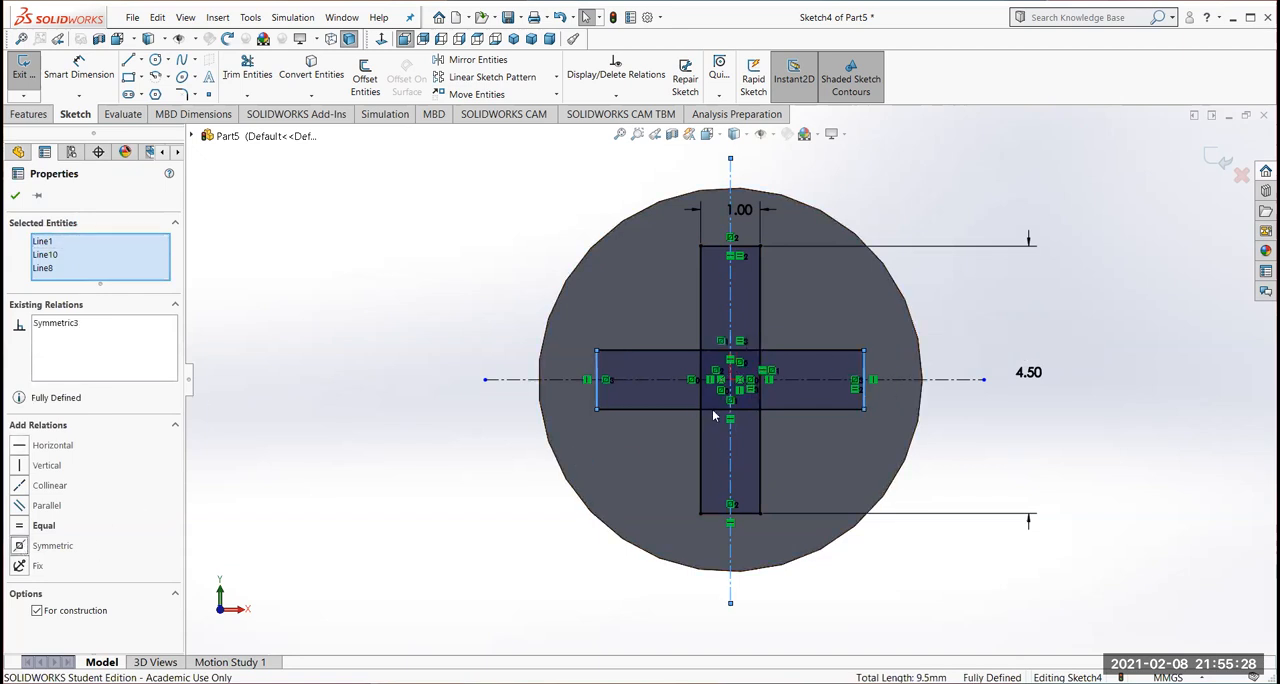
click(16, 197)
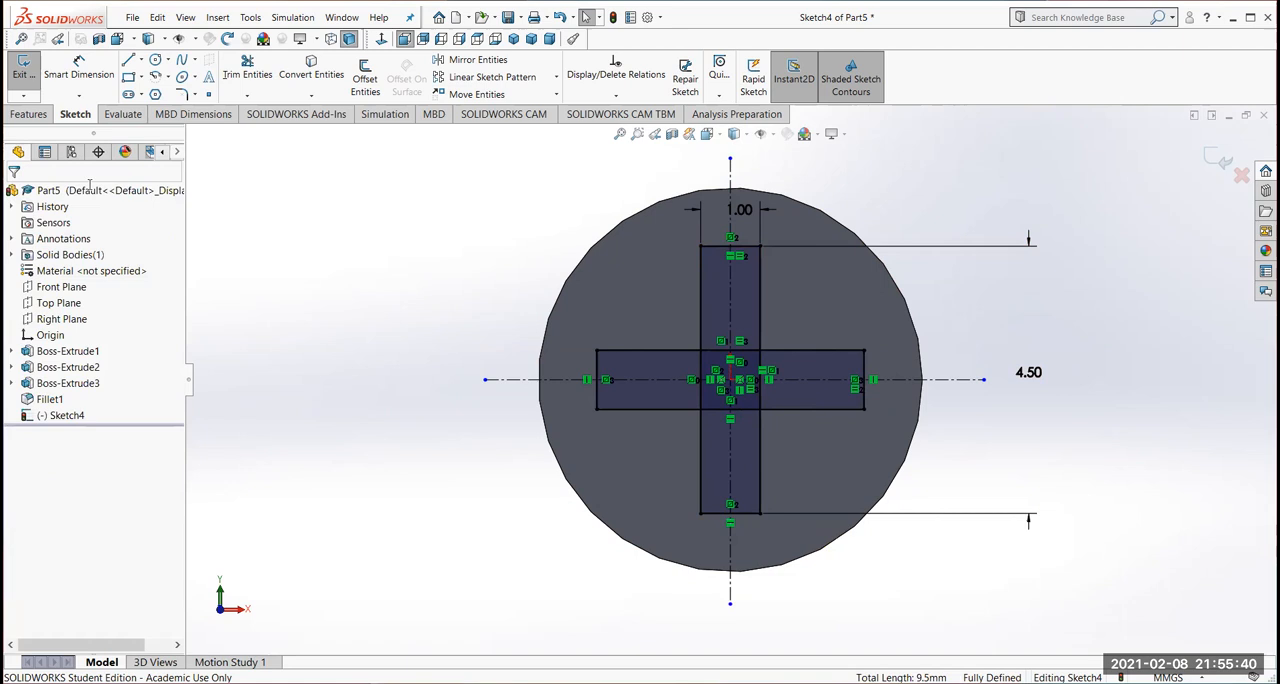
Trim away the overlapping inner segments of the two rectangles to leave a single cross-shaped outline
click(258, 74)
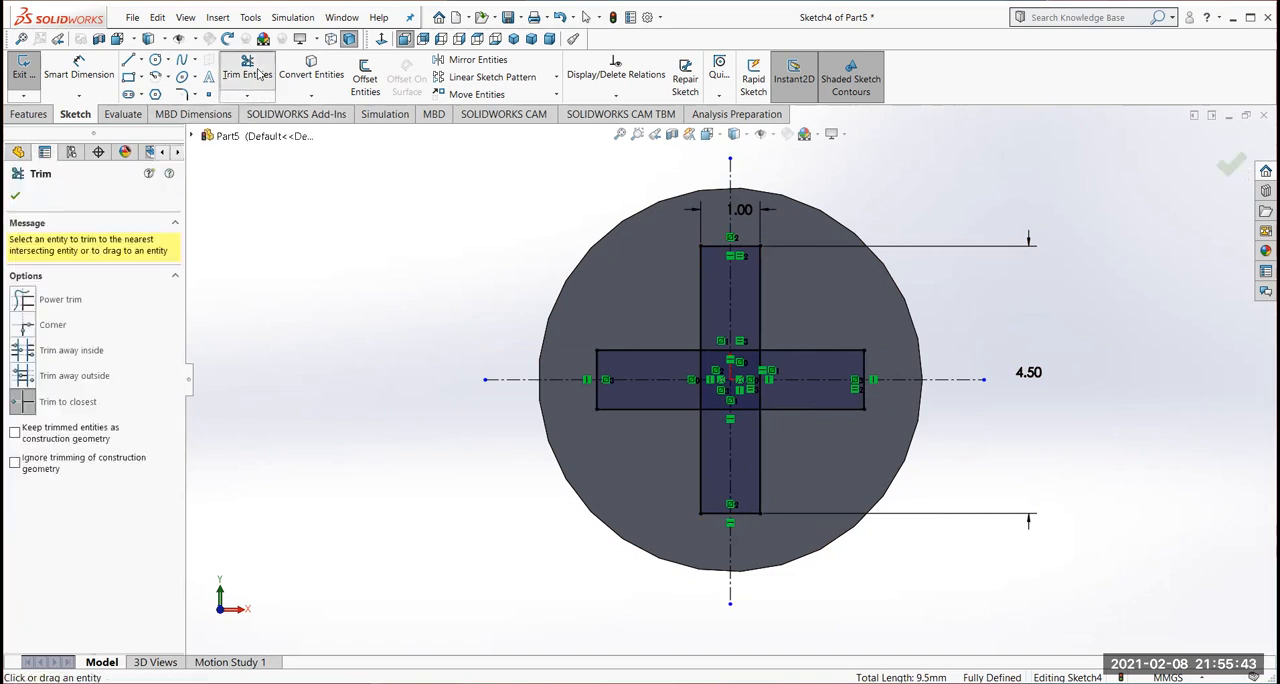
click(713, 346)
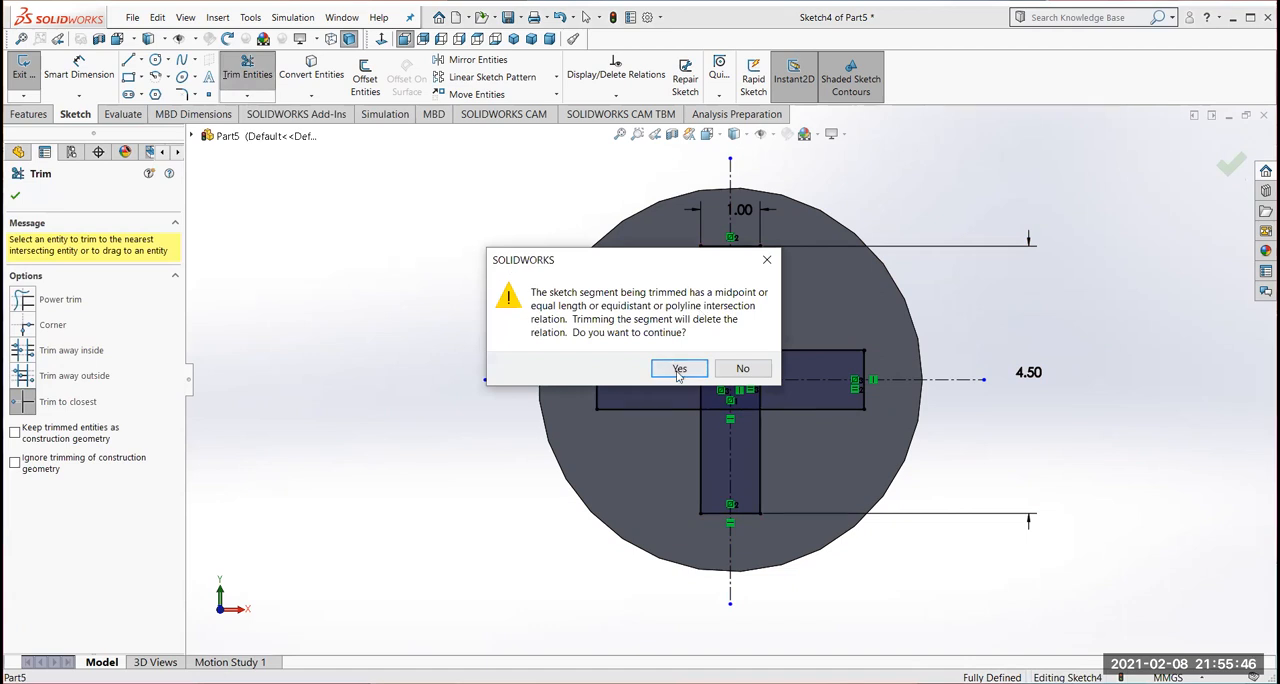
click(679, 369)
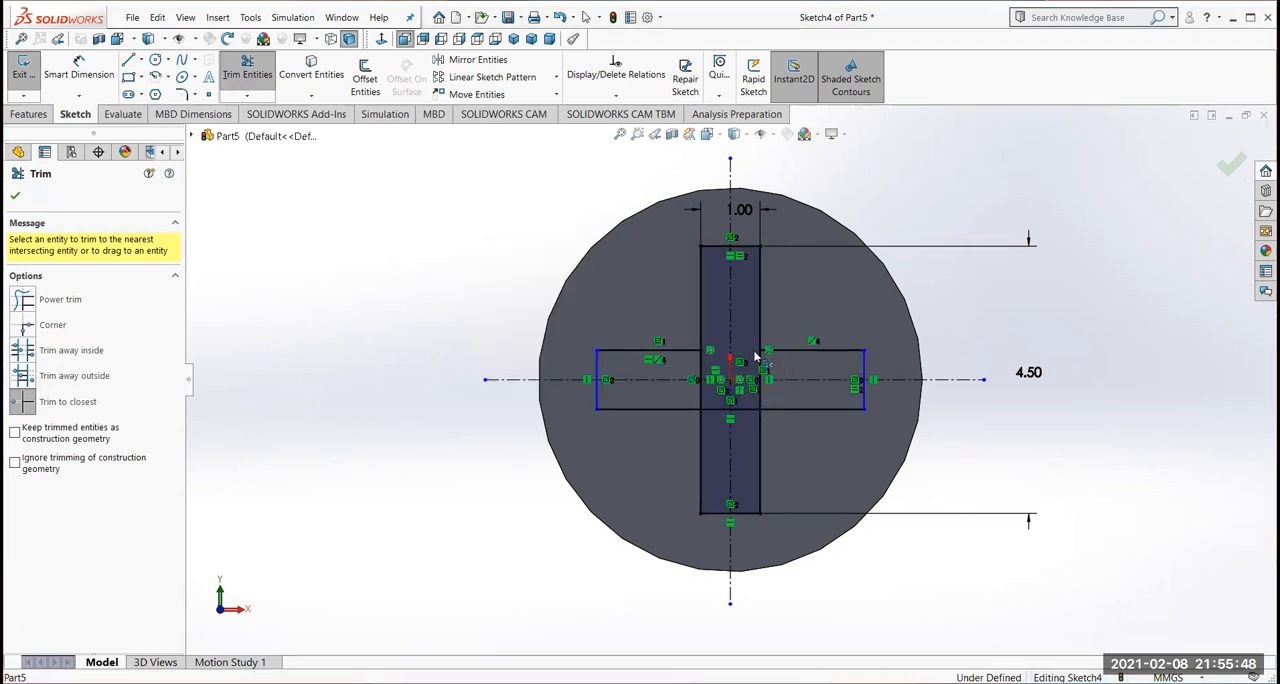
click(761, 368)
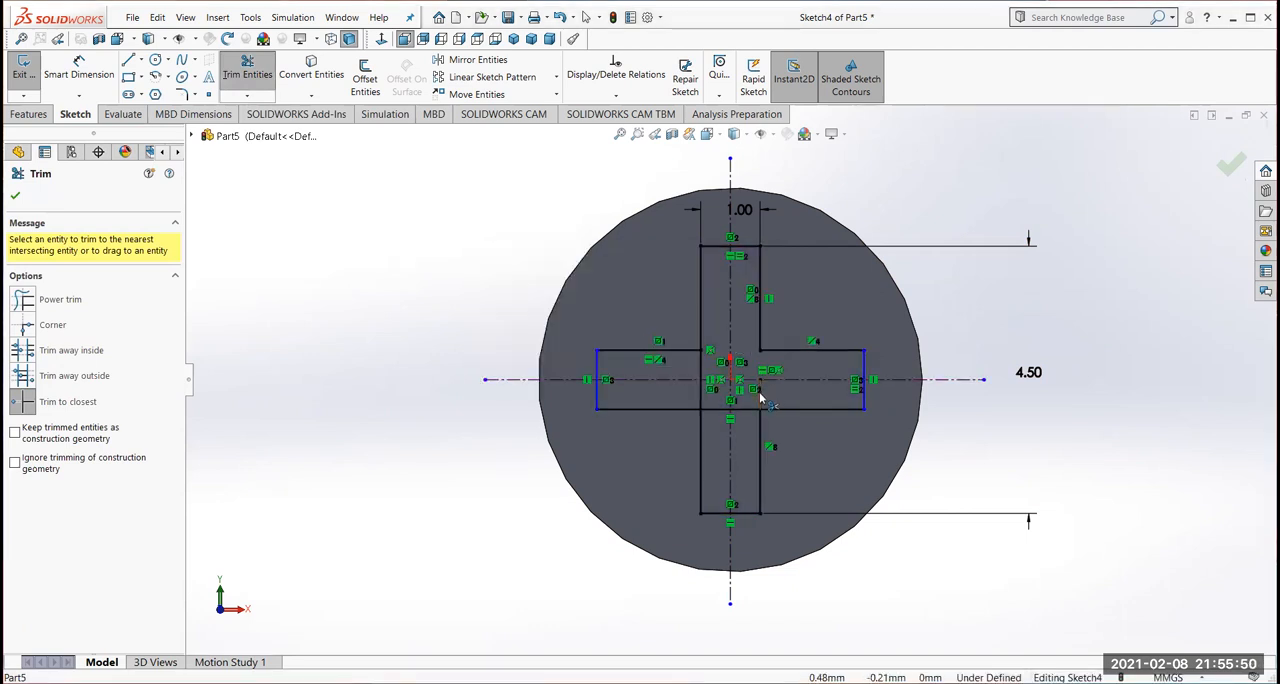
click(738, 409)
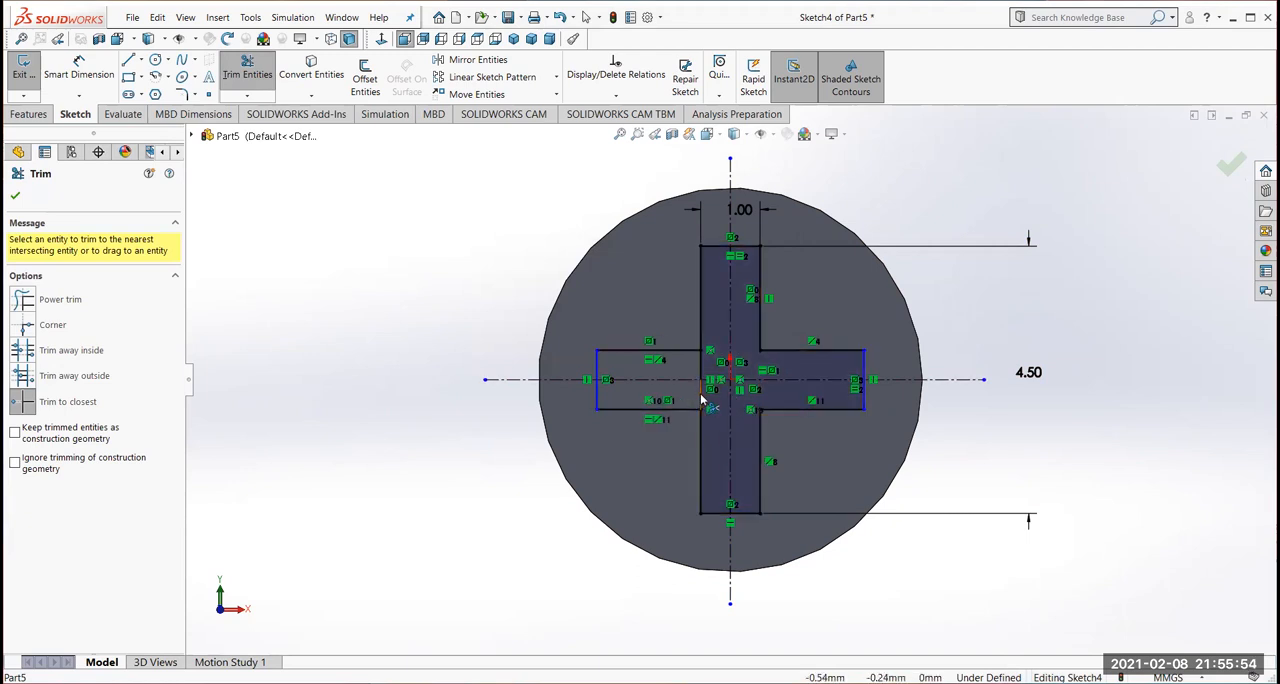
click(697, 380)
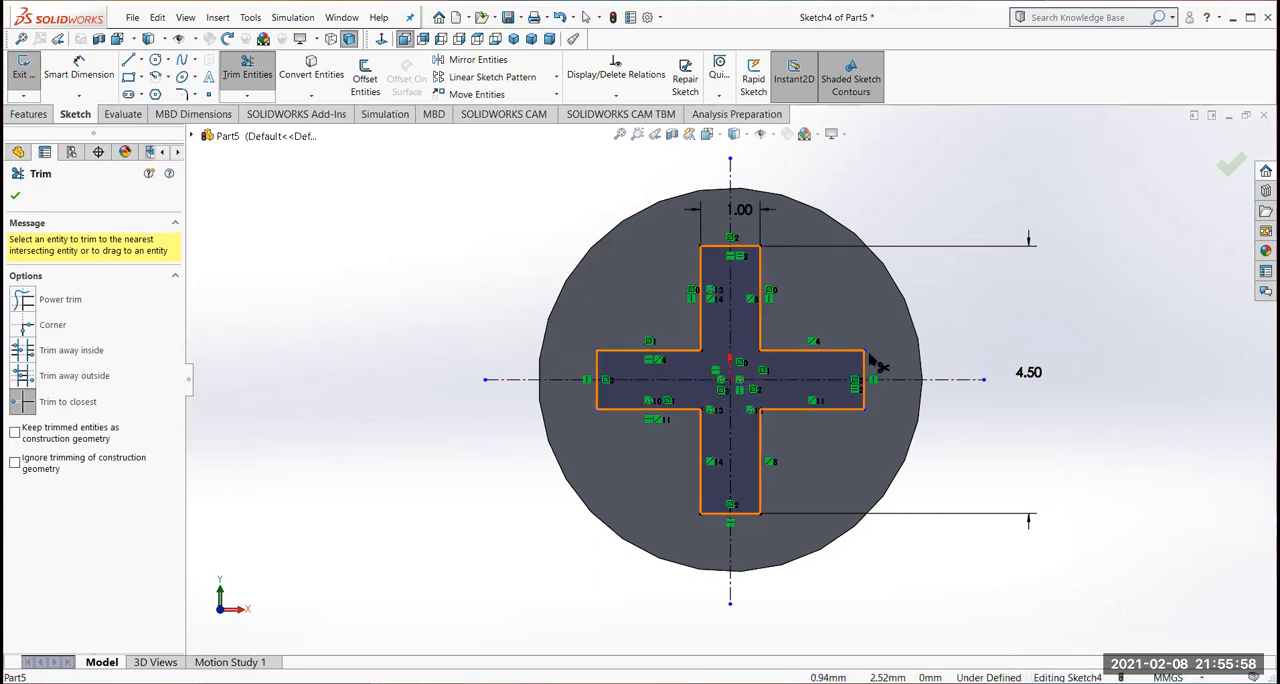
click(13, 199)
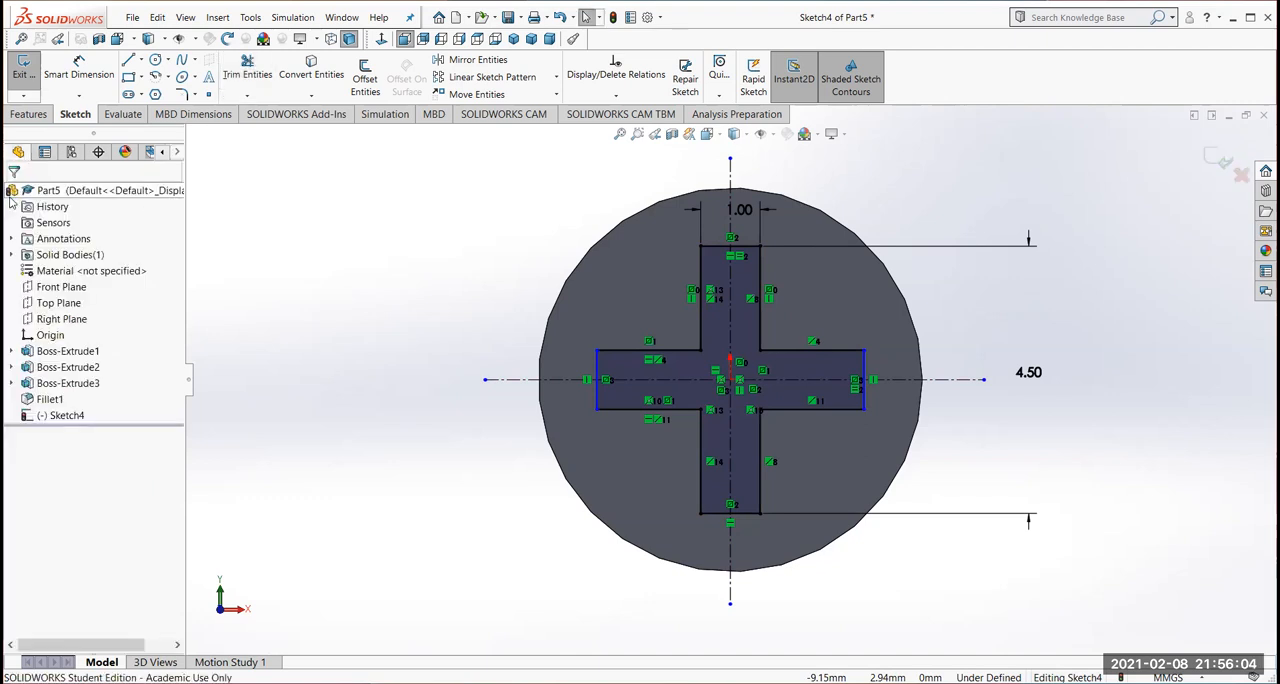
Set up a blind extruded cut of the cross profile into the screw head with a depth of 2 mm
middle_drag(1120, 474, 1086, 486)
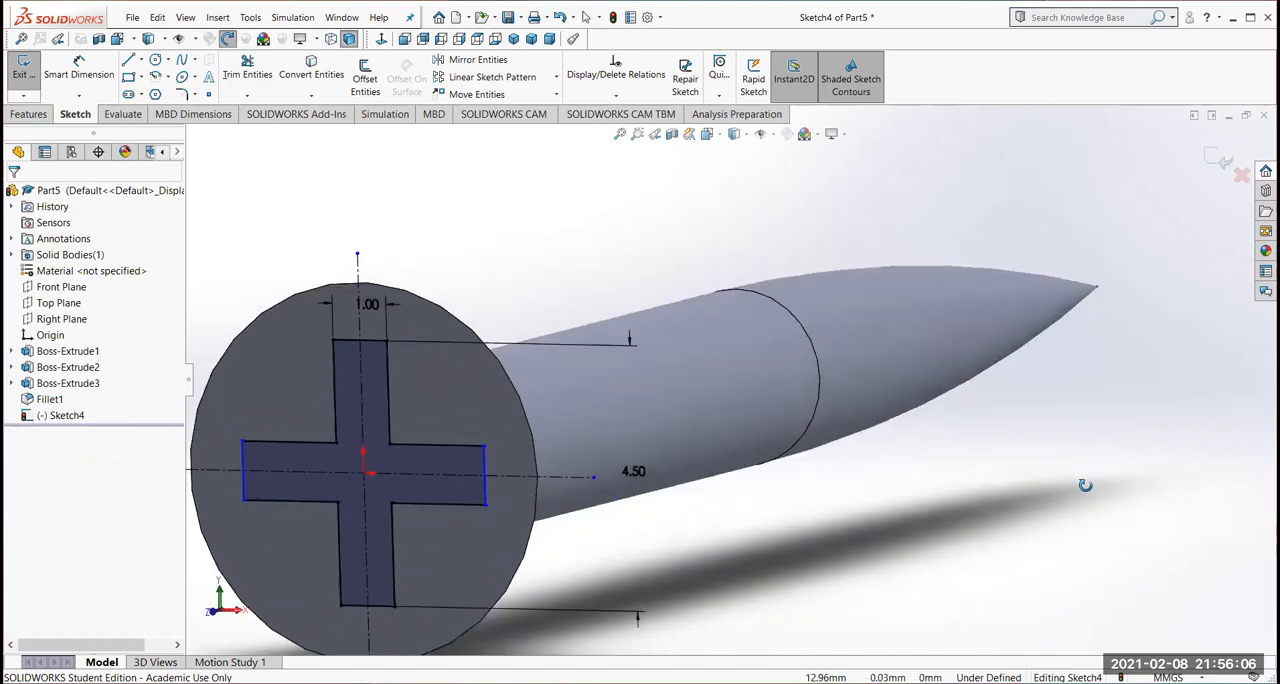
click(28, 114)
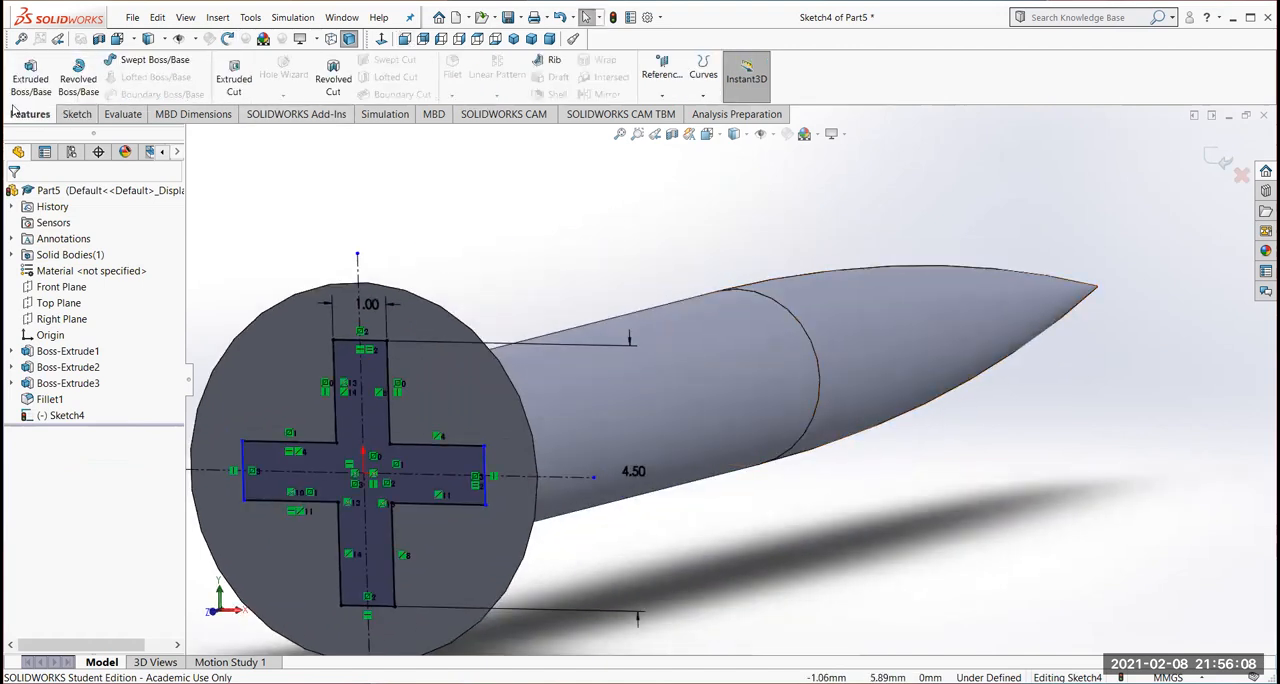
click(234, 80)
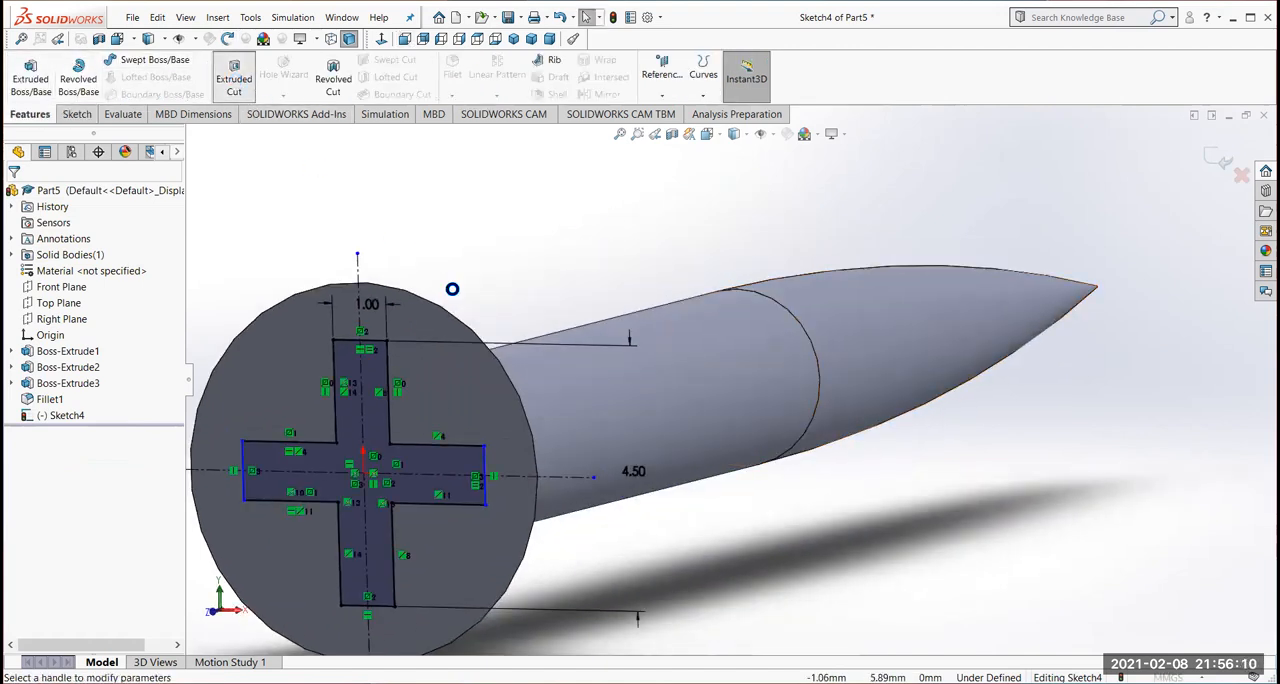
scroll(788, 502, up, 3)
middle_drag(788, 502, 760, 521)
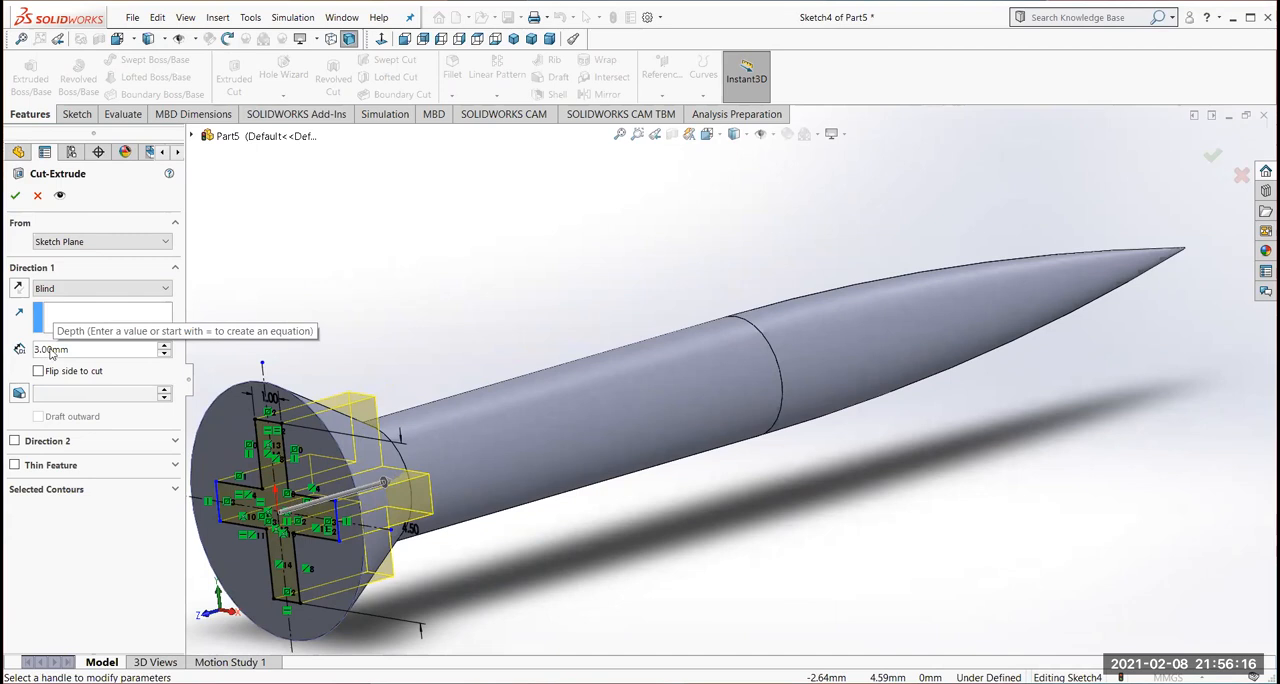
double_click(85, 352)
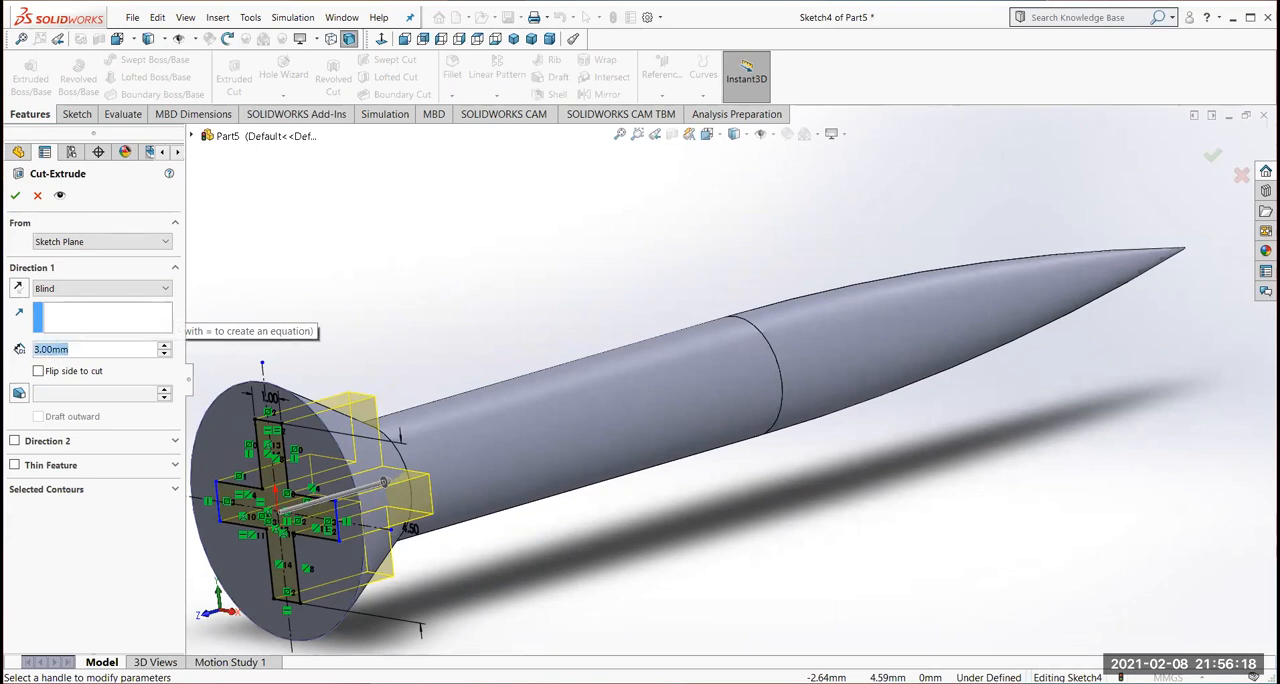
text(2)
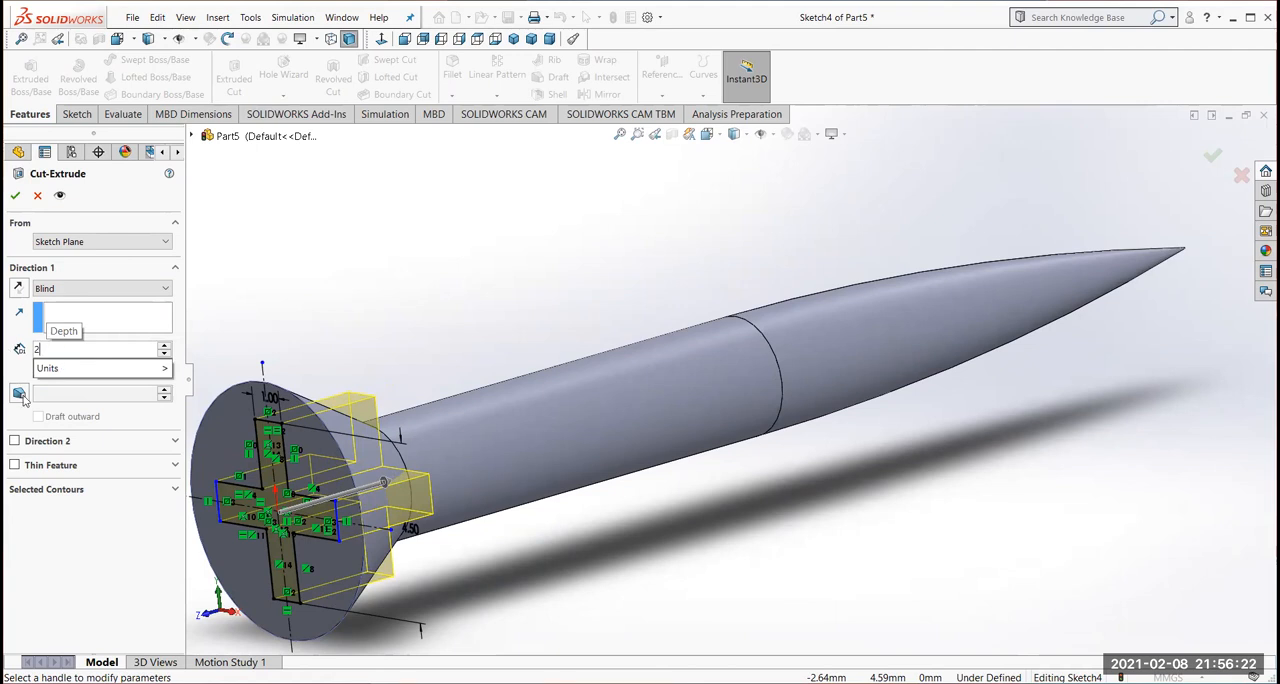
key(Return)
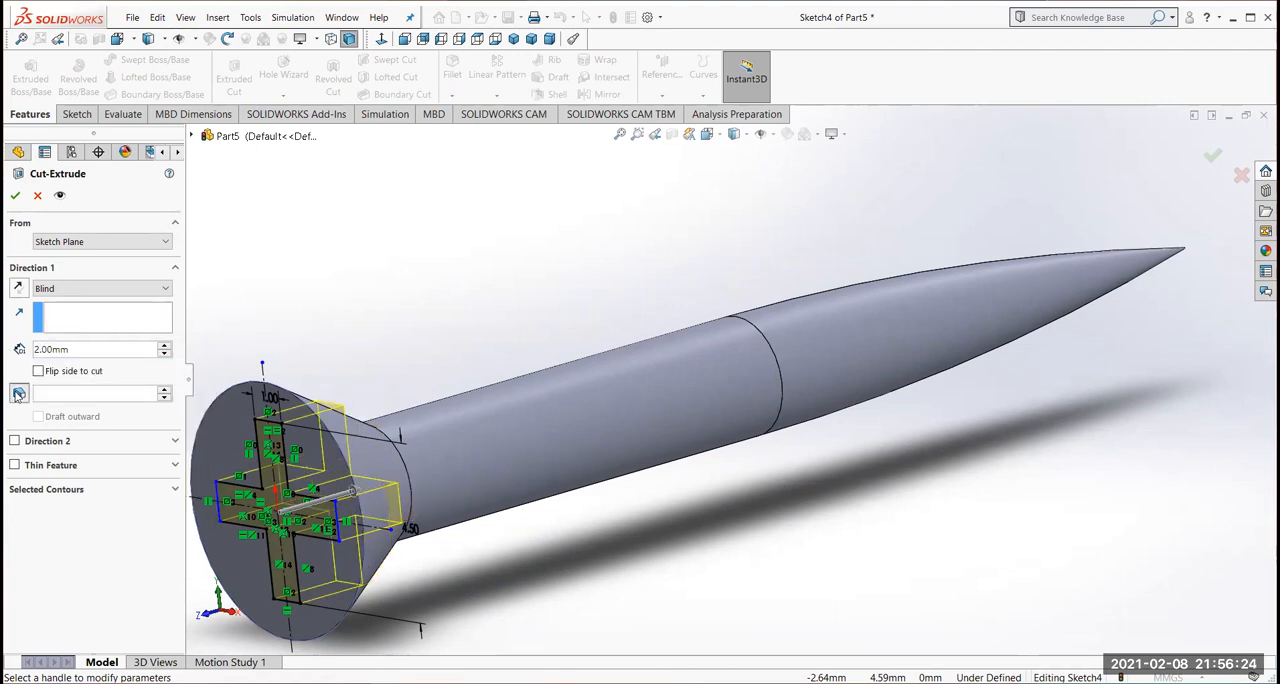
Add a 10° inward draft to the cross-shaped cut and complete the recess
click(18, 393)
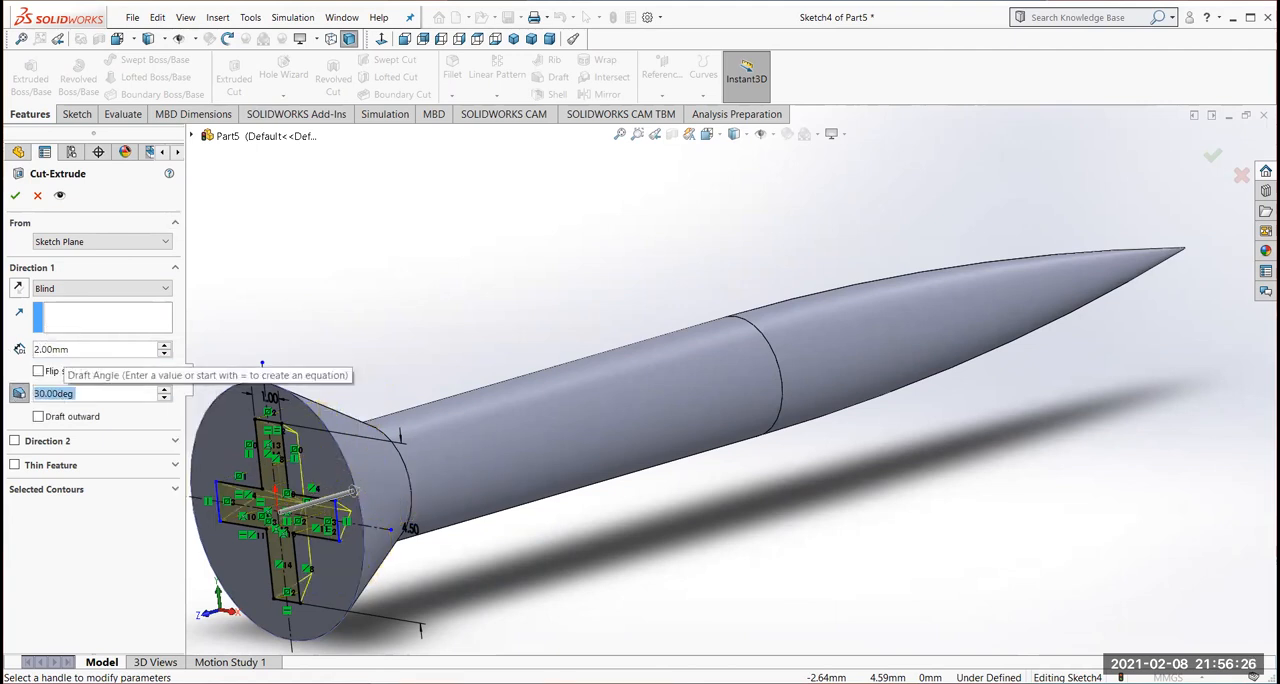
text(10)
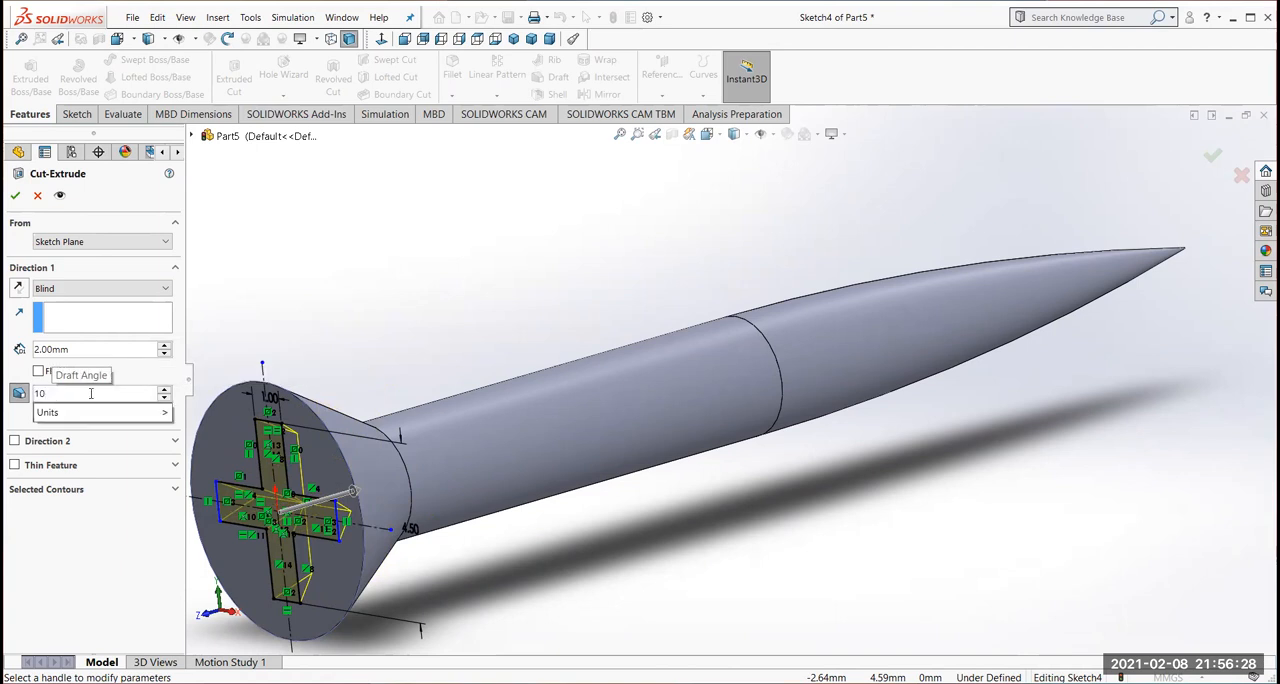
key(Return)
mouse_move(545, 522)
middle_down()
mouse_move(520, 541)
mouse_move(350, 546)
mouse_move(520, 495)
middle_up()
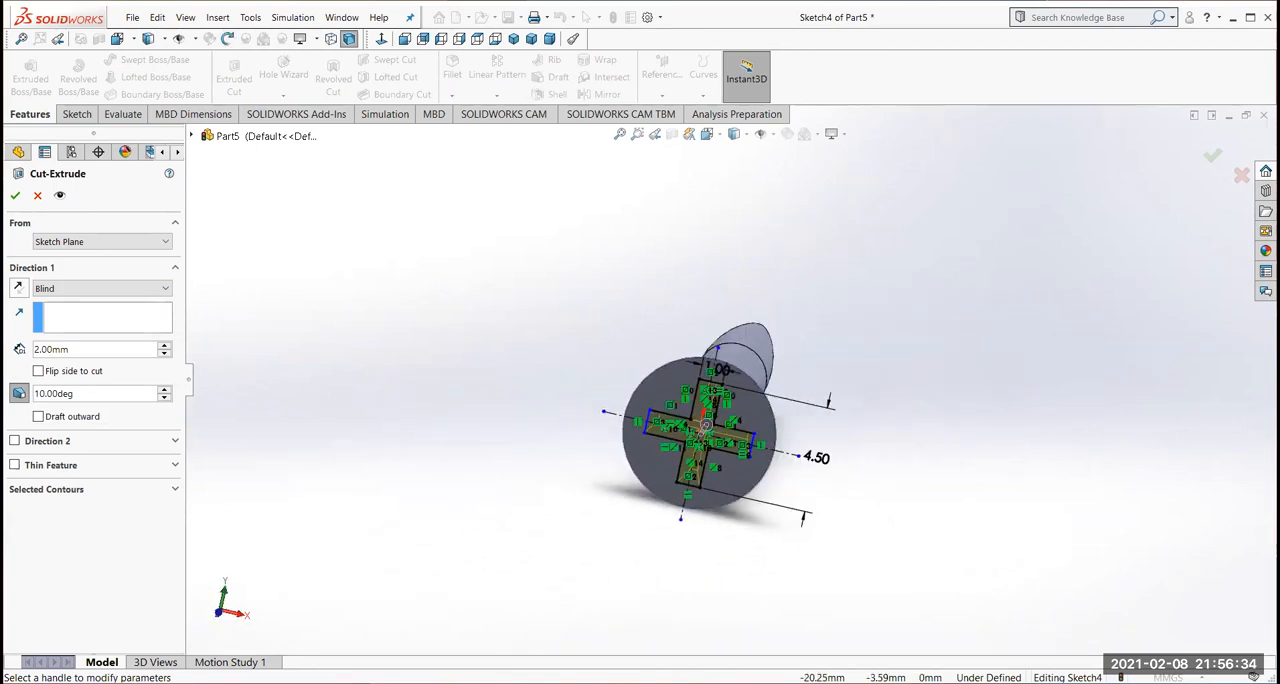
click(17, 196)
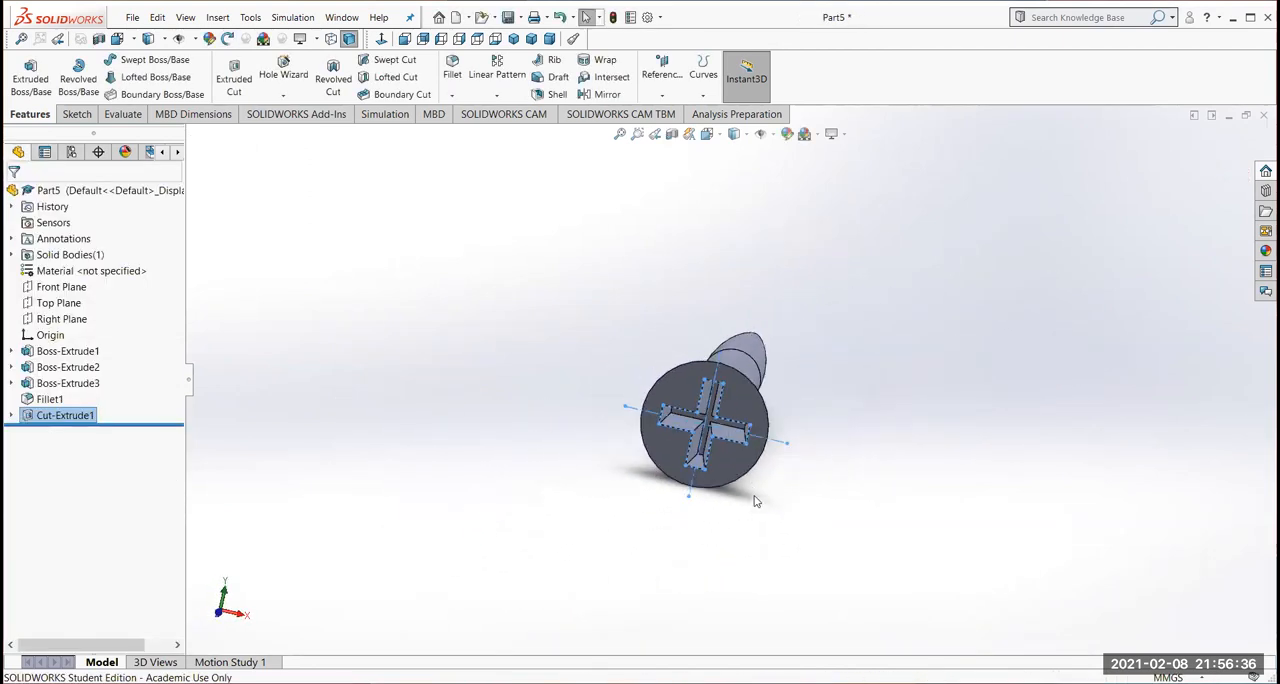
middle_drag(750, 492, 715, 471)
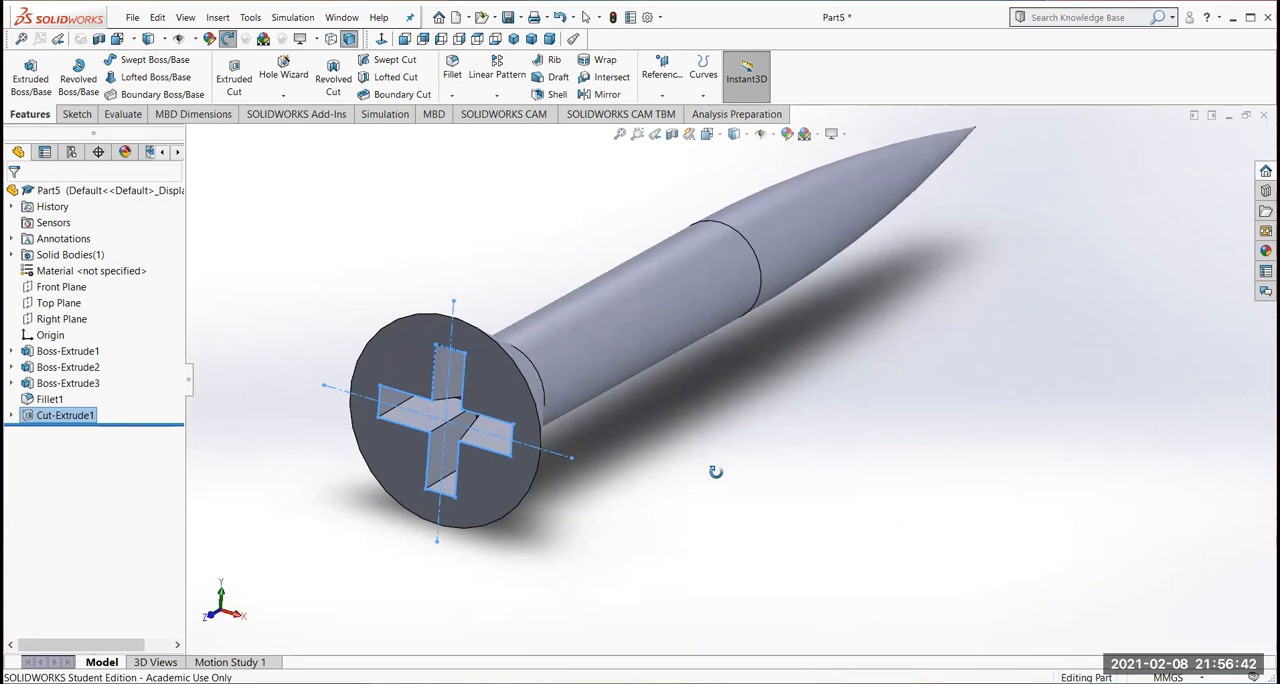
middle_drag(716, 471, 726, 461)
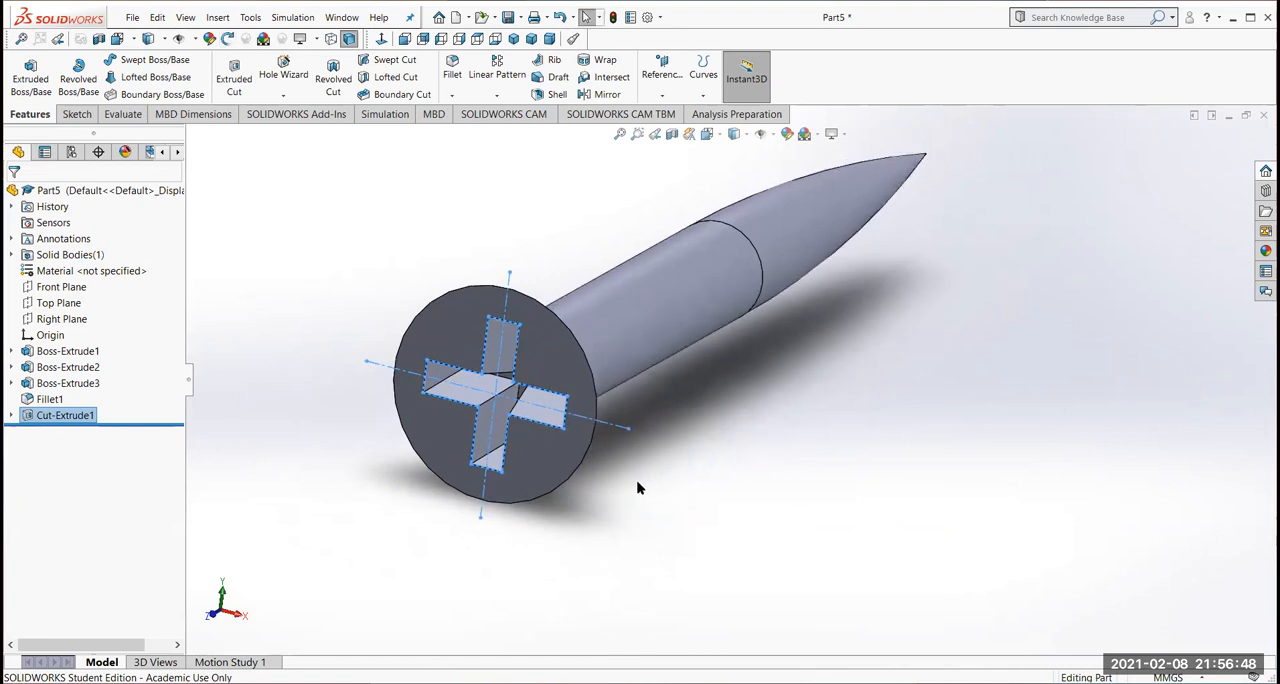
Create a reference plane offset 17 mm from the Front Plane towards the screw head
click(61, 288)
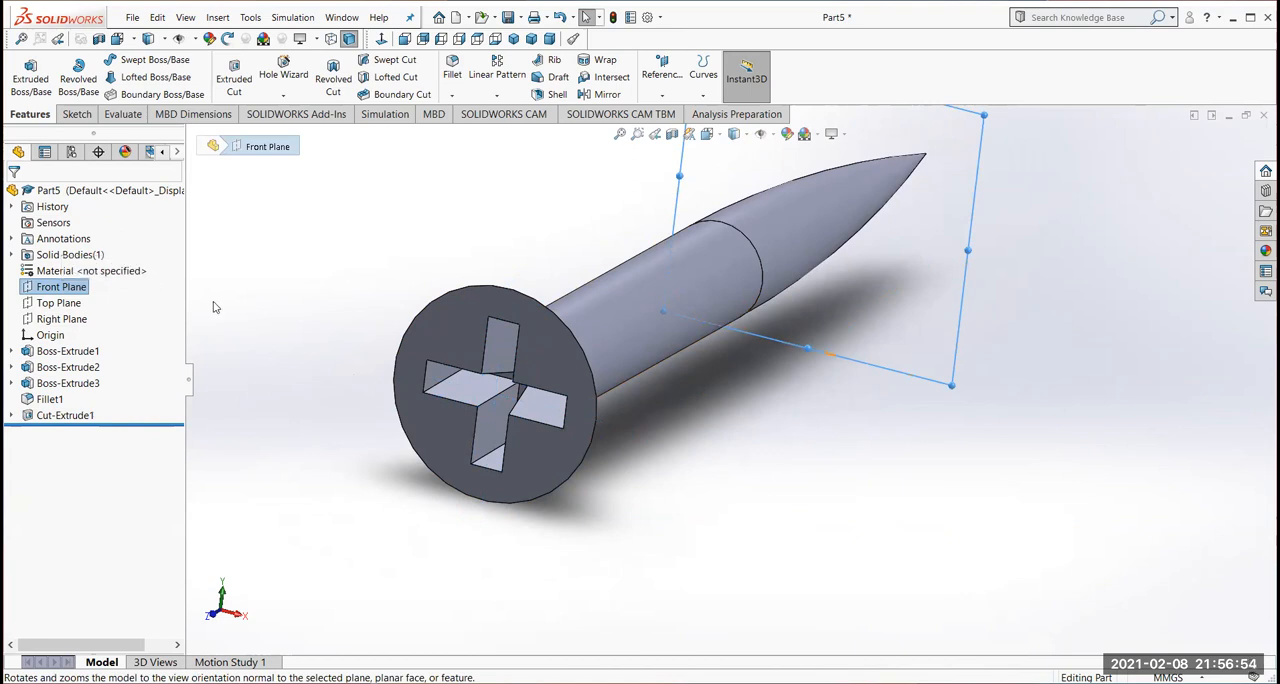
scroll(298, 310, up, 4)
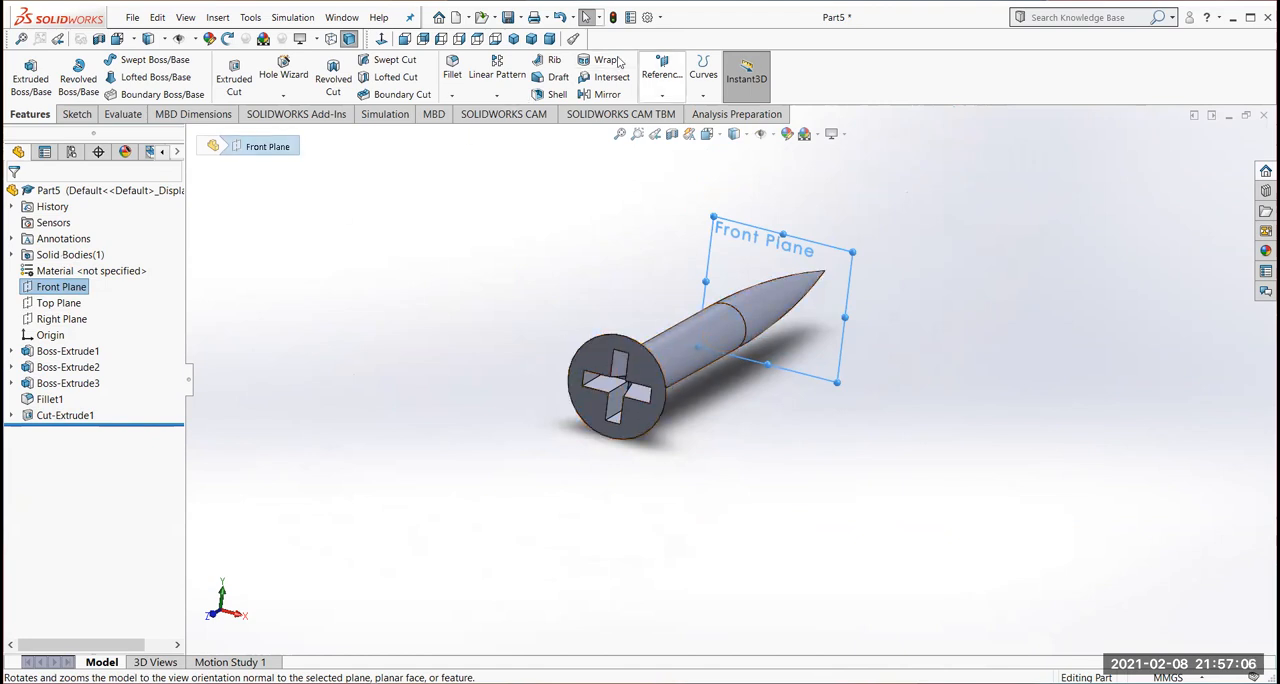
click(662, 97)
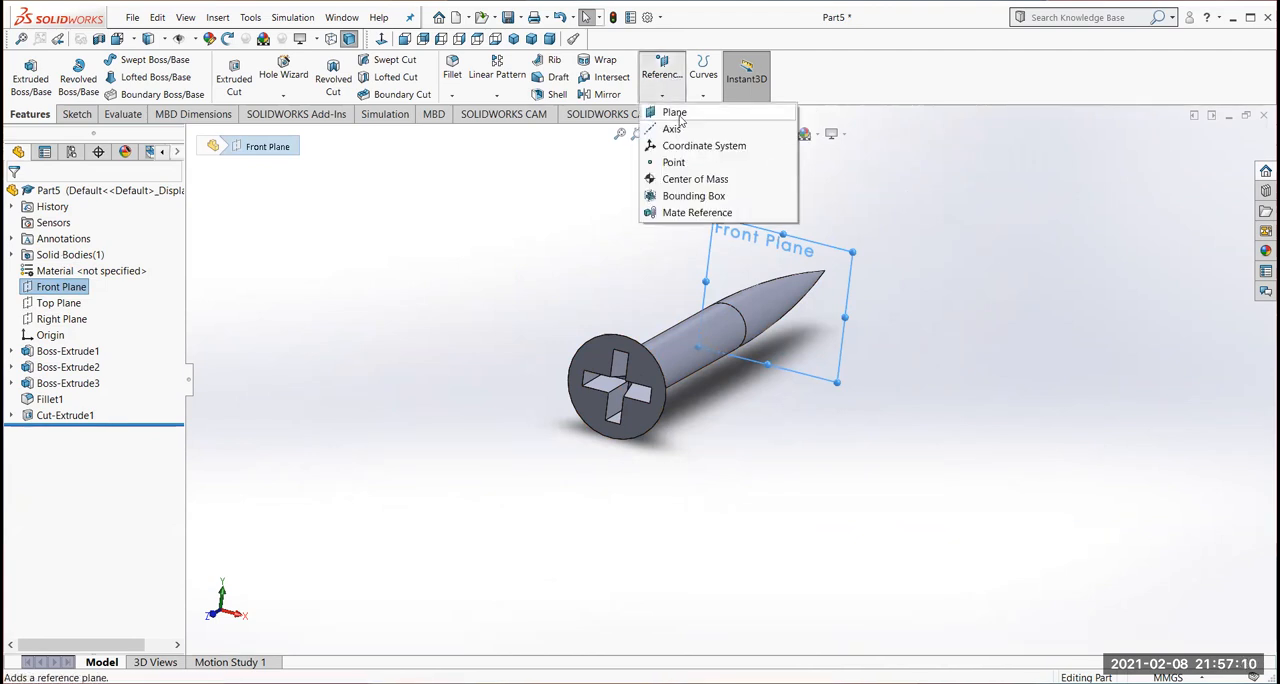
click(676, 114)
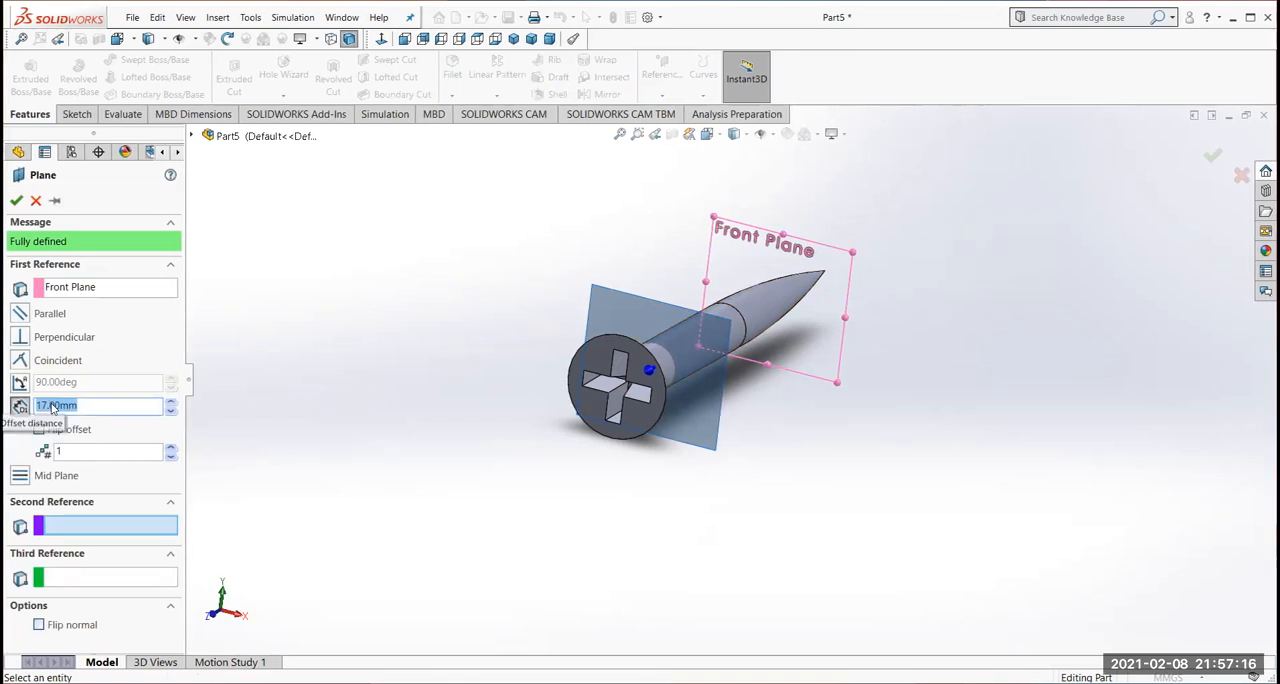
middle_drag(352, 420, 452, 461)
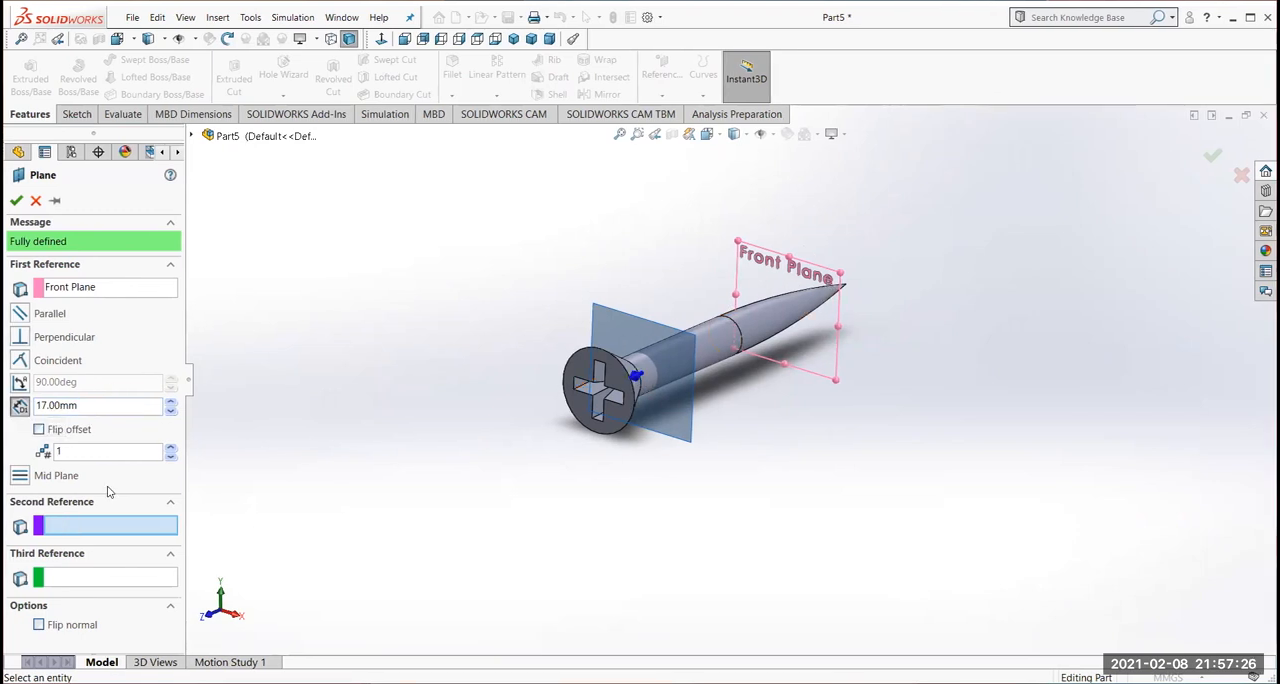
click(16, 200)
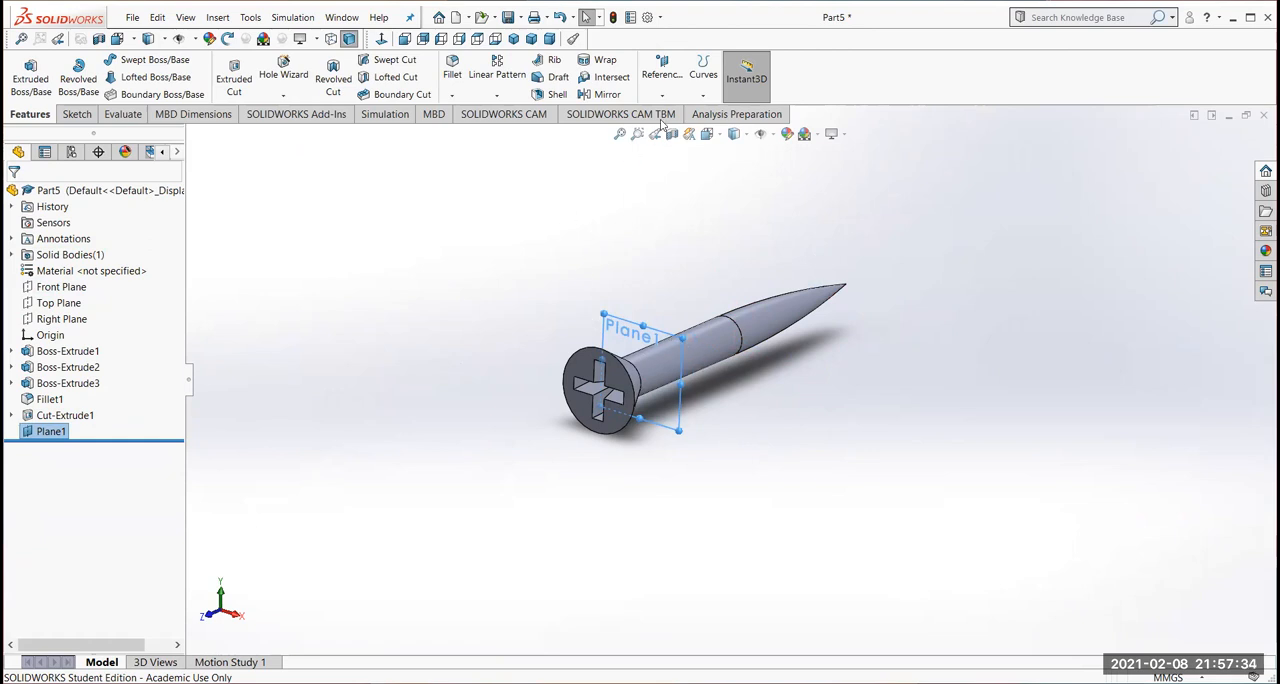
Try to convert the shank's 3 mm circular edge into sketch geometry without an open sketch
click(382, 40)
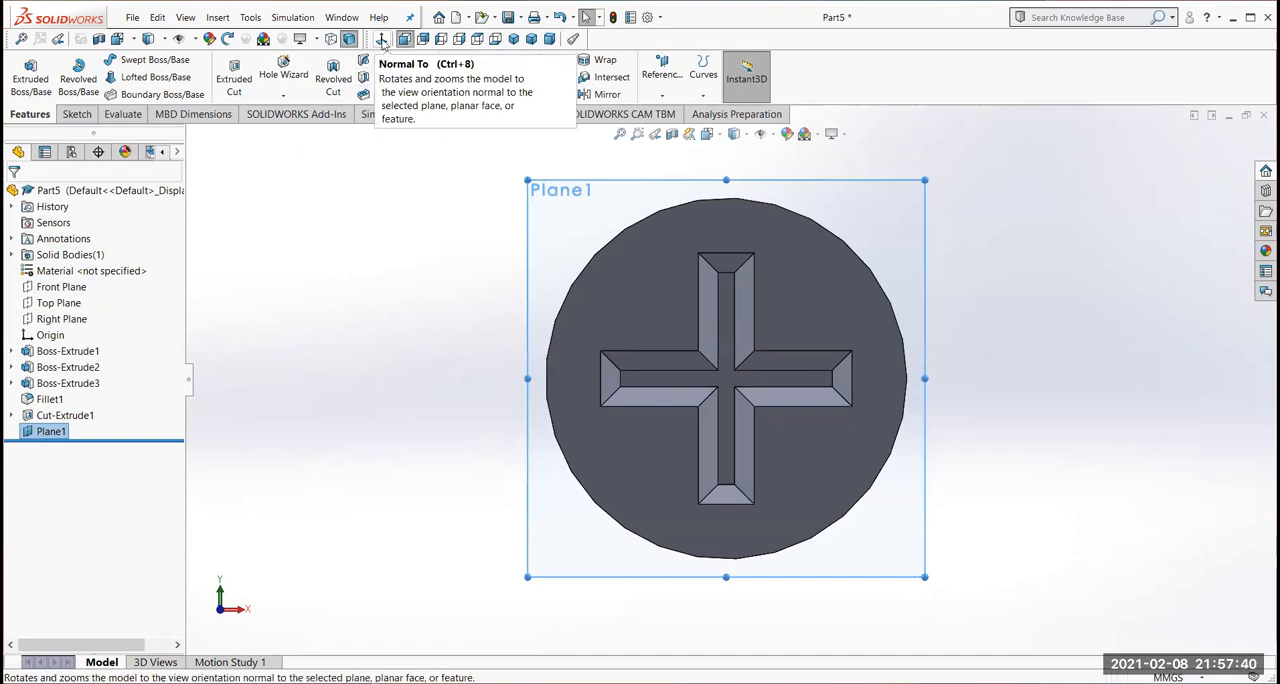
click(382, 40)
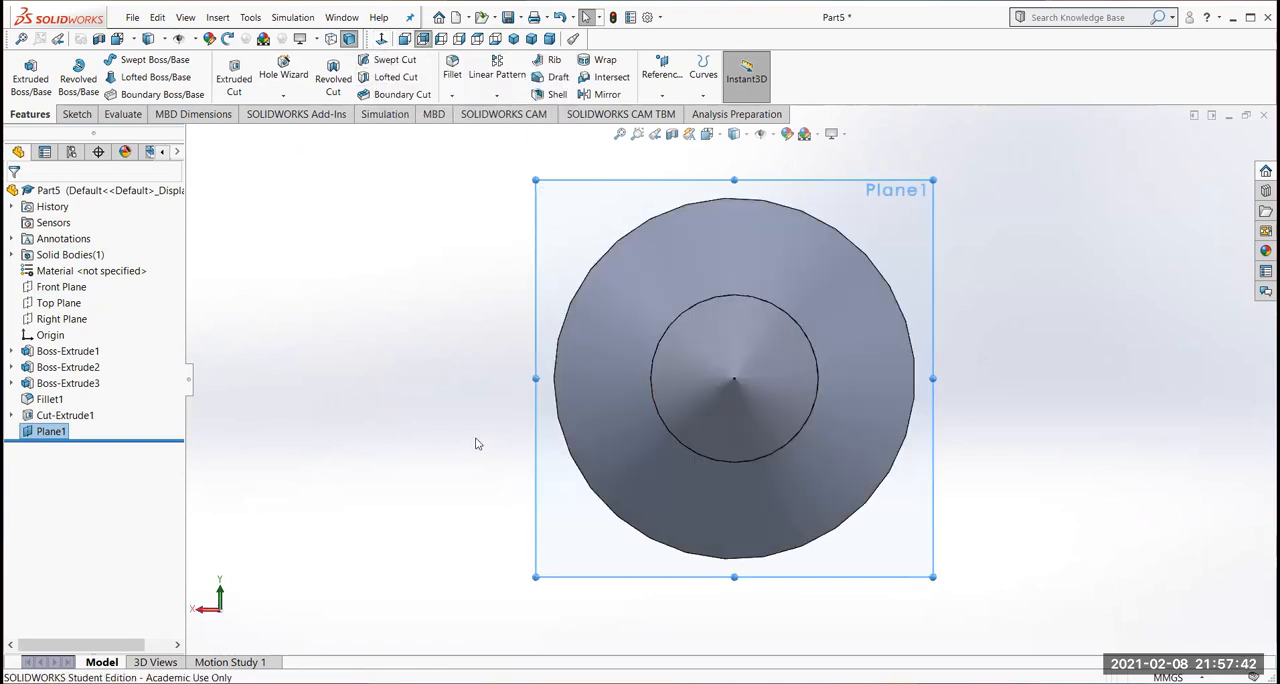
mouse_move(400, 435)
middle_down()
mouse_move(425, 447)
mouse_move(409, 443)
middle_up()
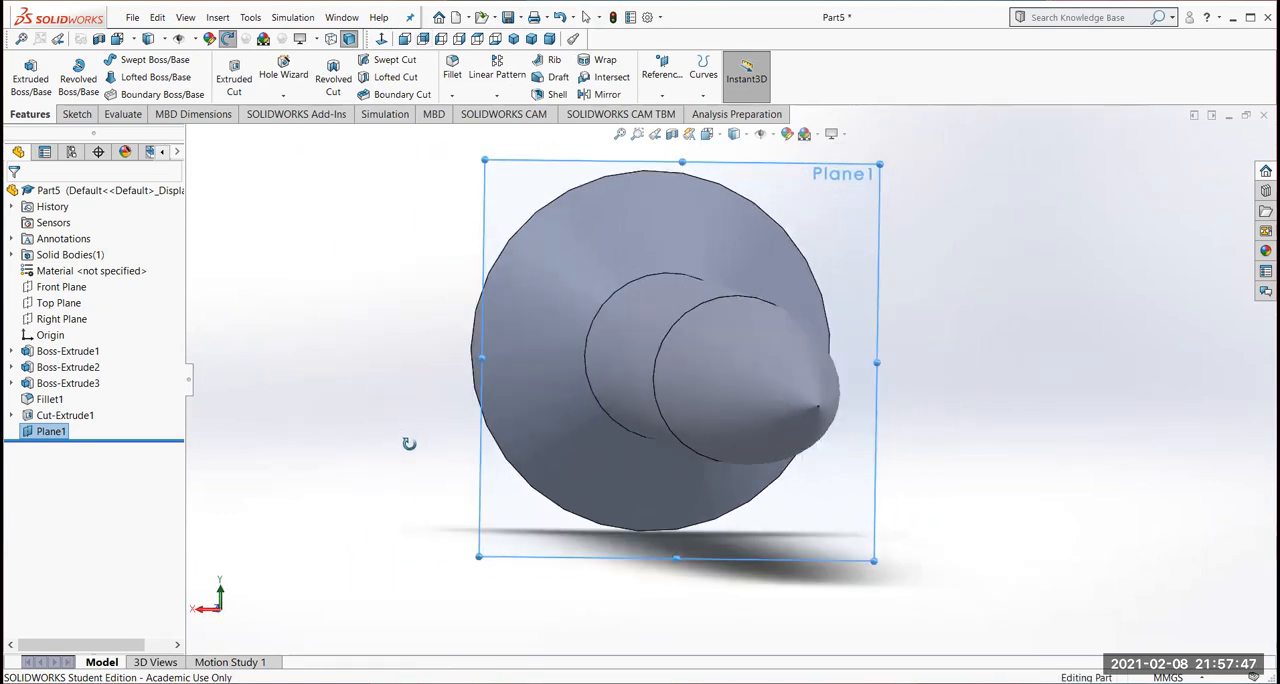
click(381, 39)
click(381, 39)
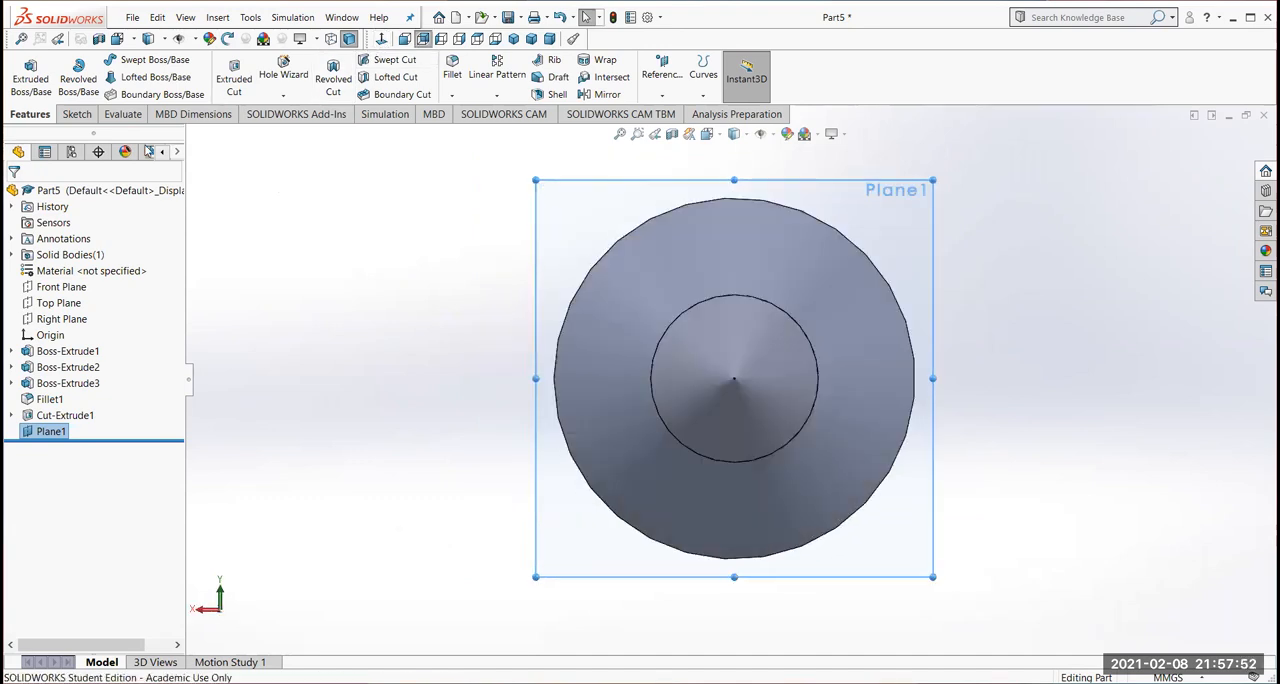
click(704, 304)
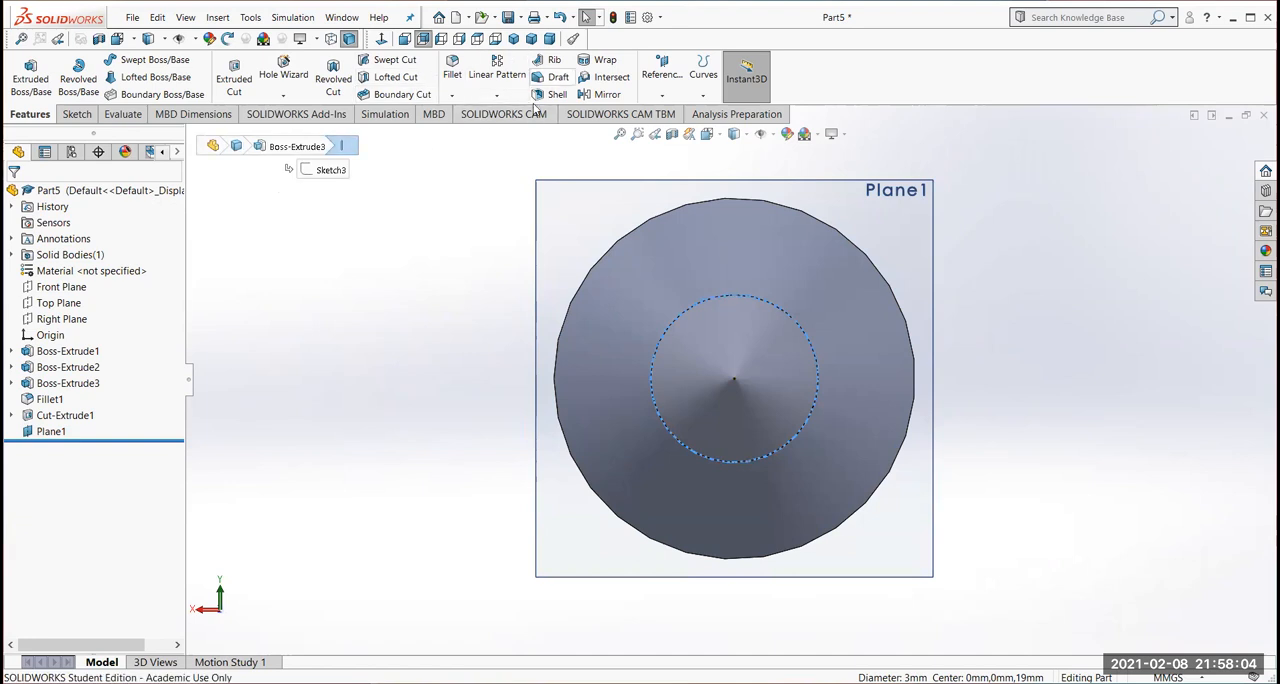
click(80, 116)
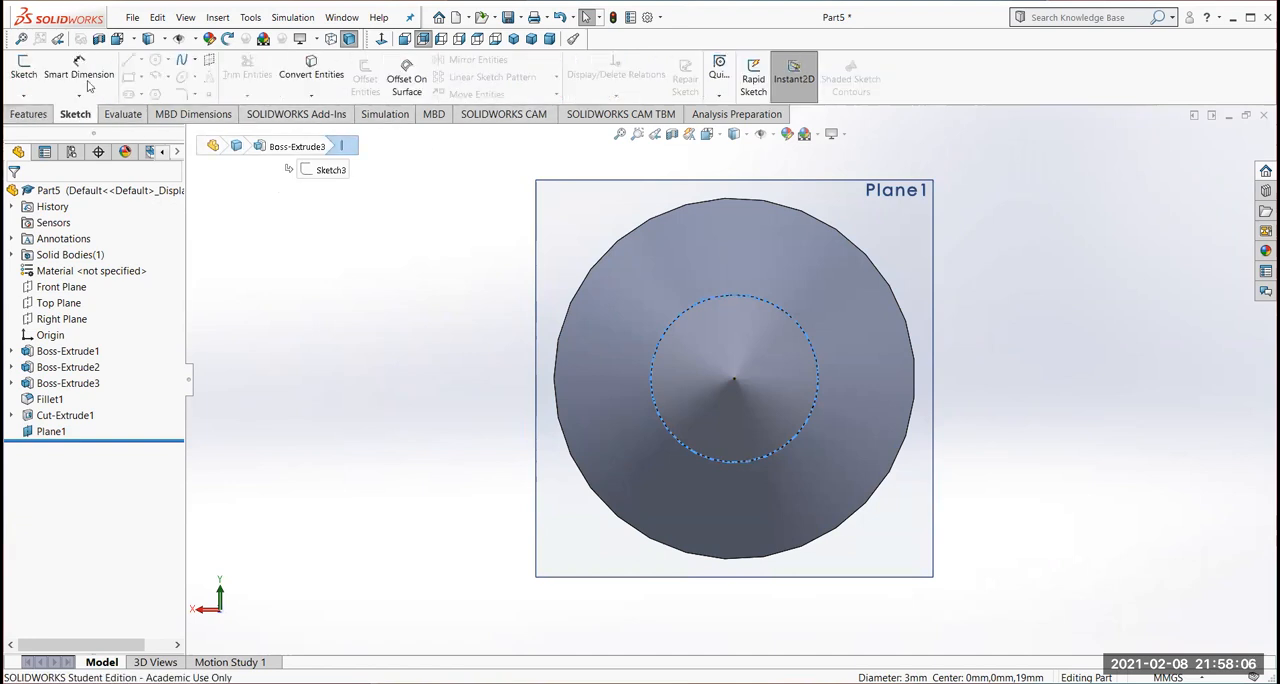
click(325, 80)
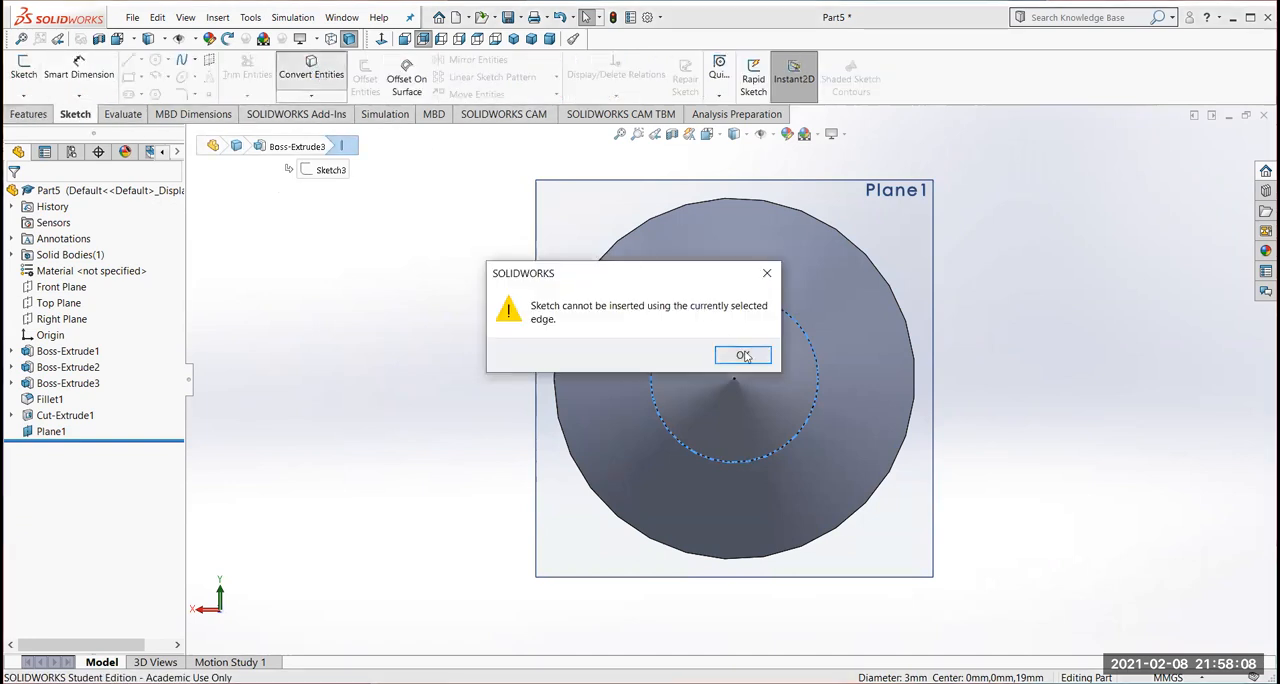
click(743, 356)
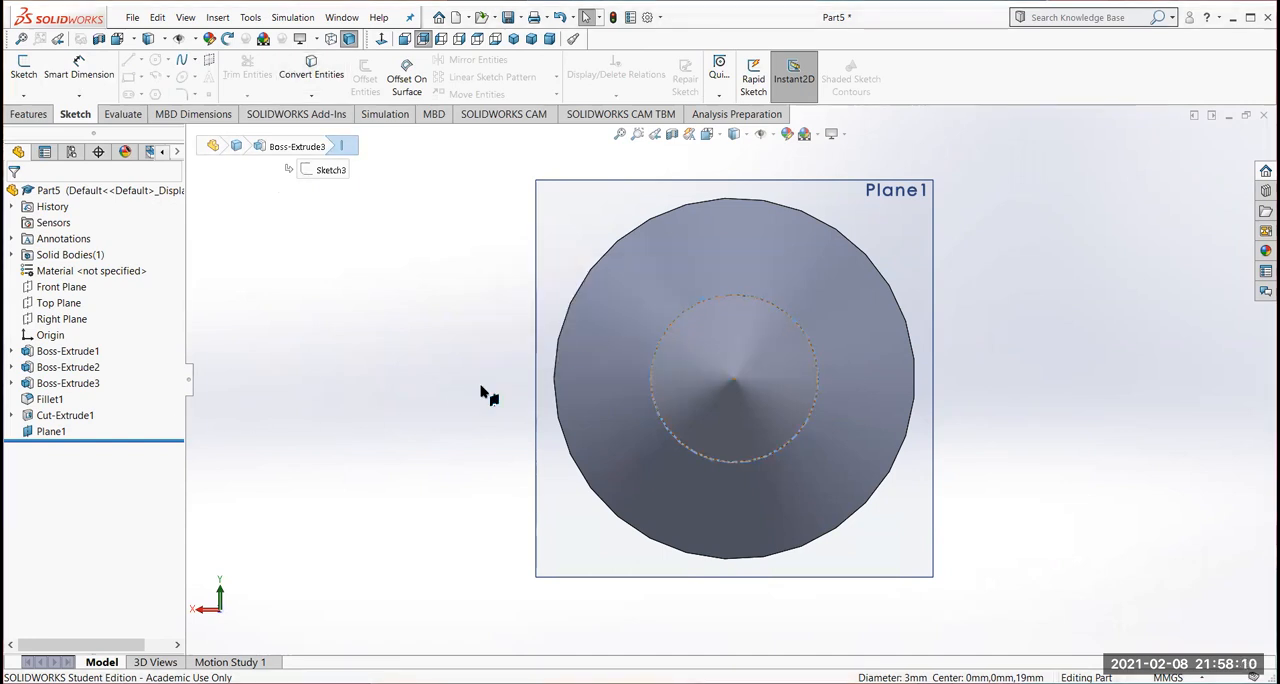
Open a sketch on the offset plane and convert the shank's 3 mm circular edge into a sketch circle
click(41, 432)
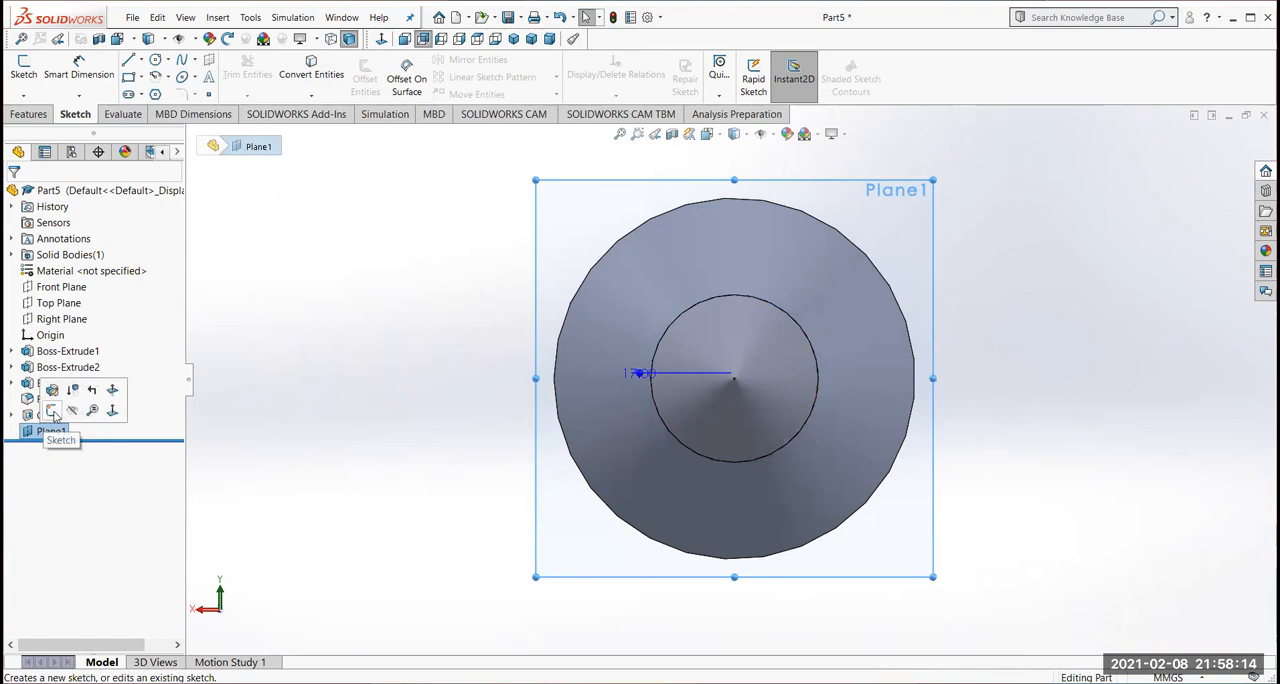
click(52, 411)
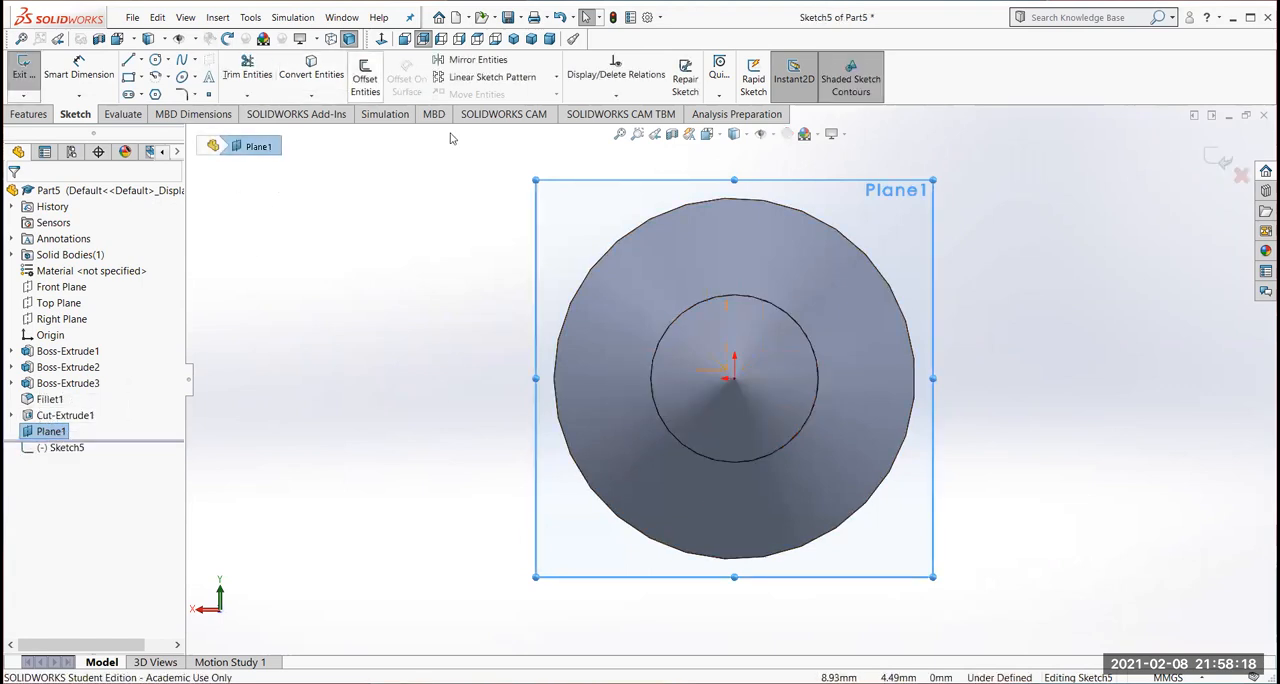
click(700, 305)
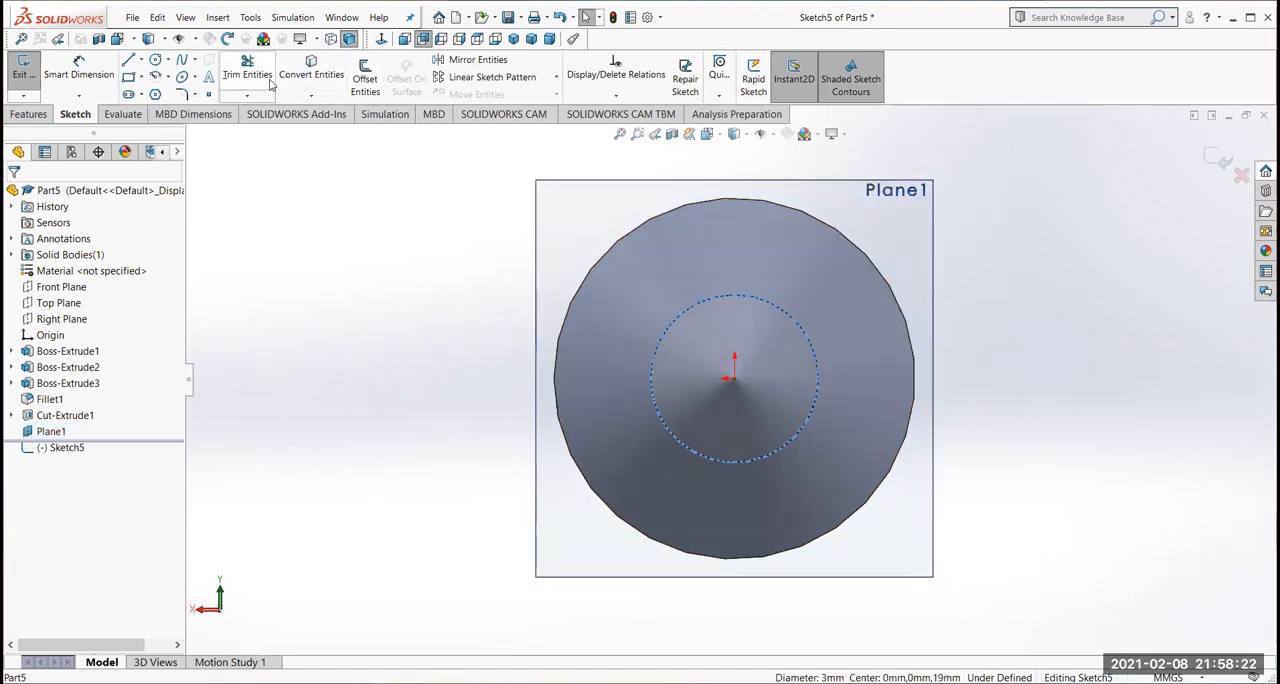
click(305, 75)
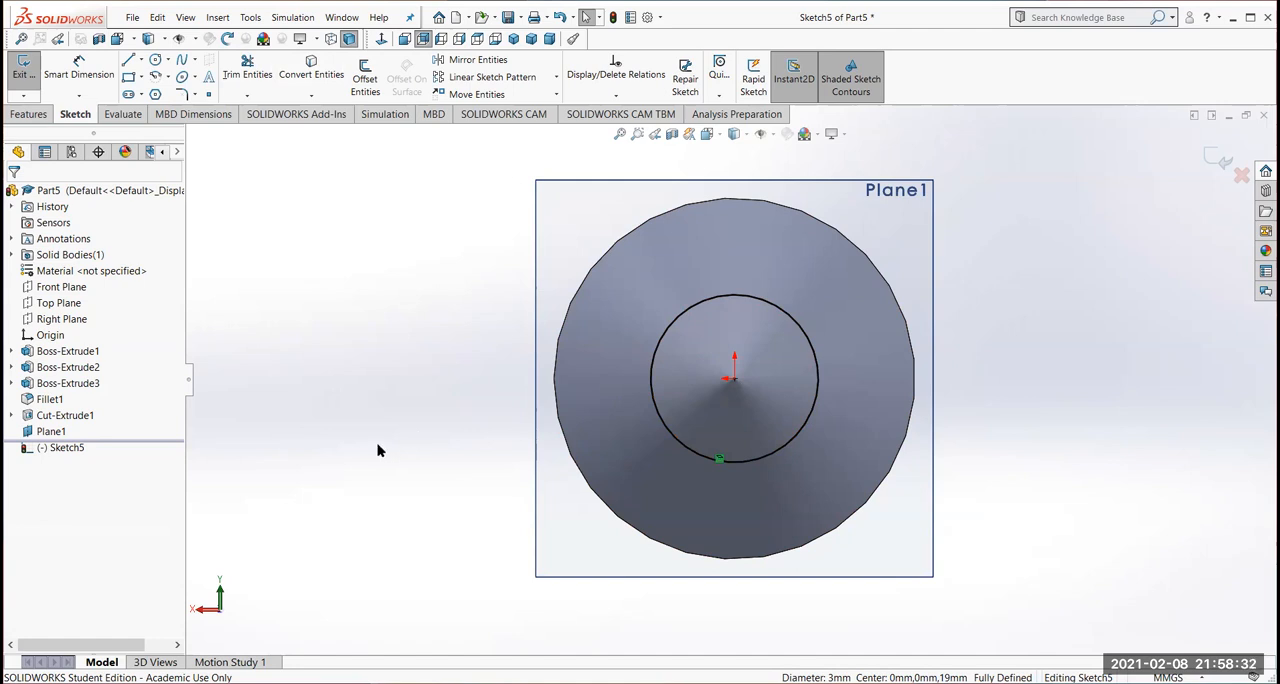
Start a helix from the converted 3 mm circle, defined by pitch and revolution, along the shank towards the tip
middle_drag(402, 428, 406, 434)
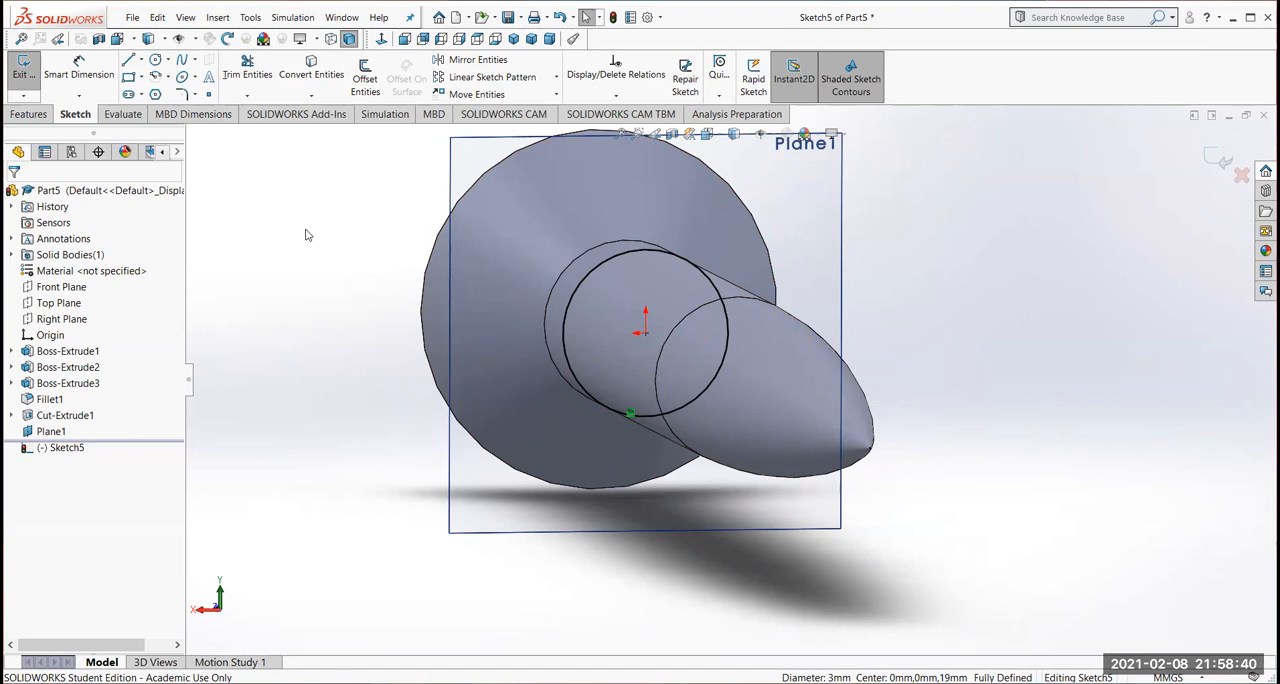
click(28, 114)
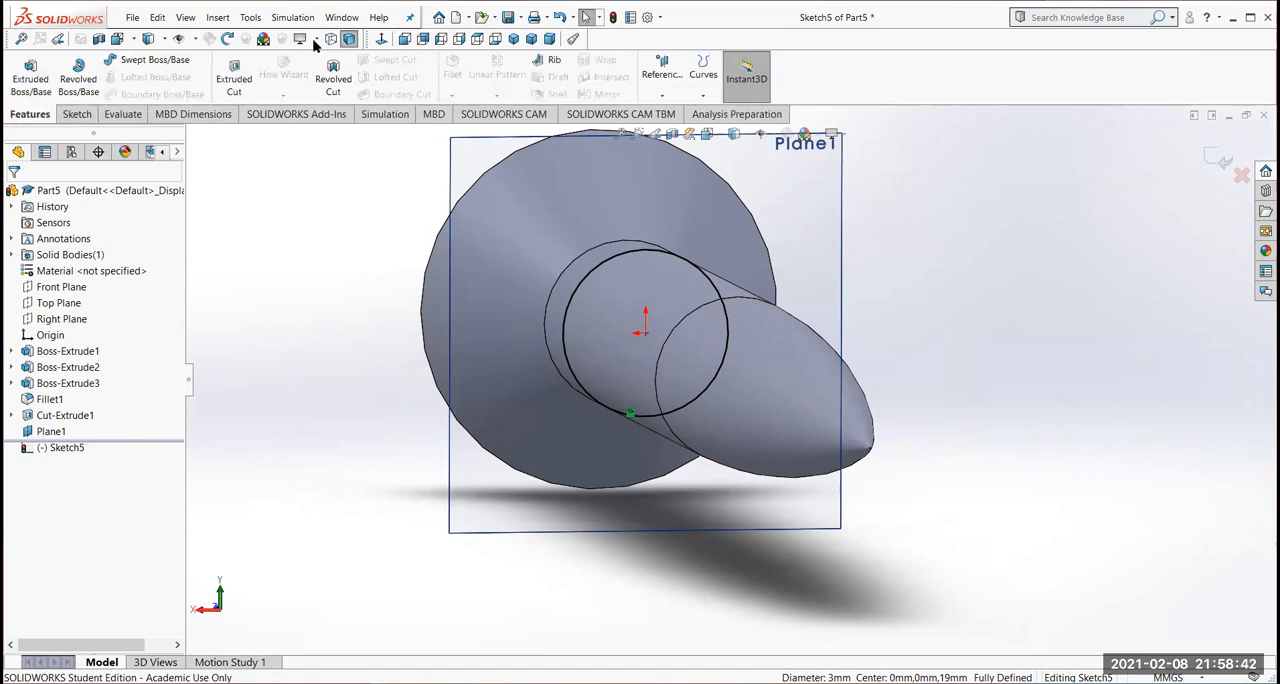
click(704, 97)
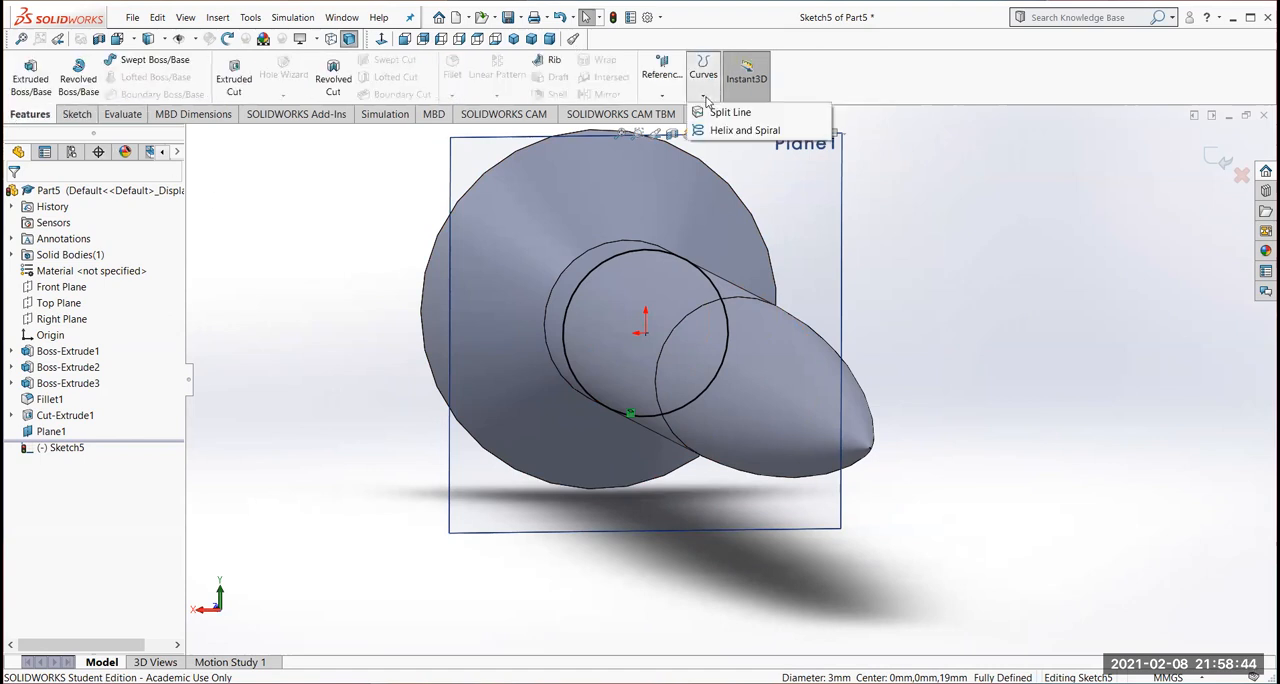
click(744, 130)
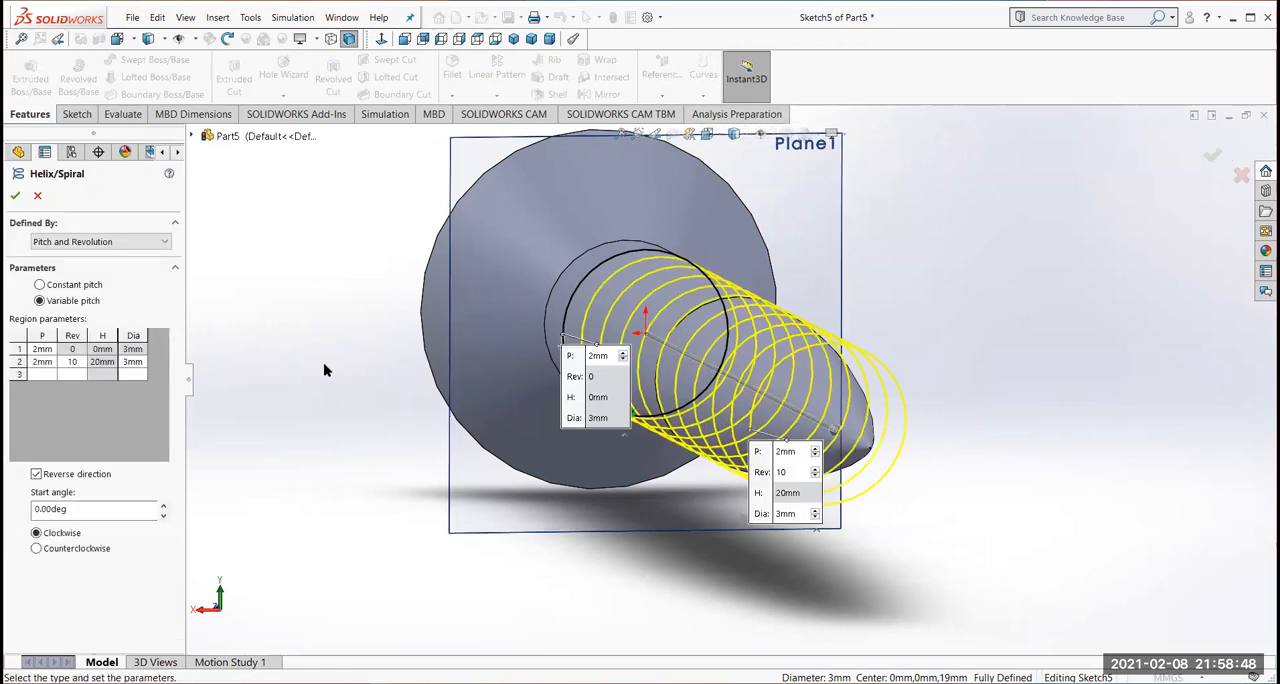
middle_drag(334, 373, 371, 388)
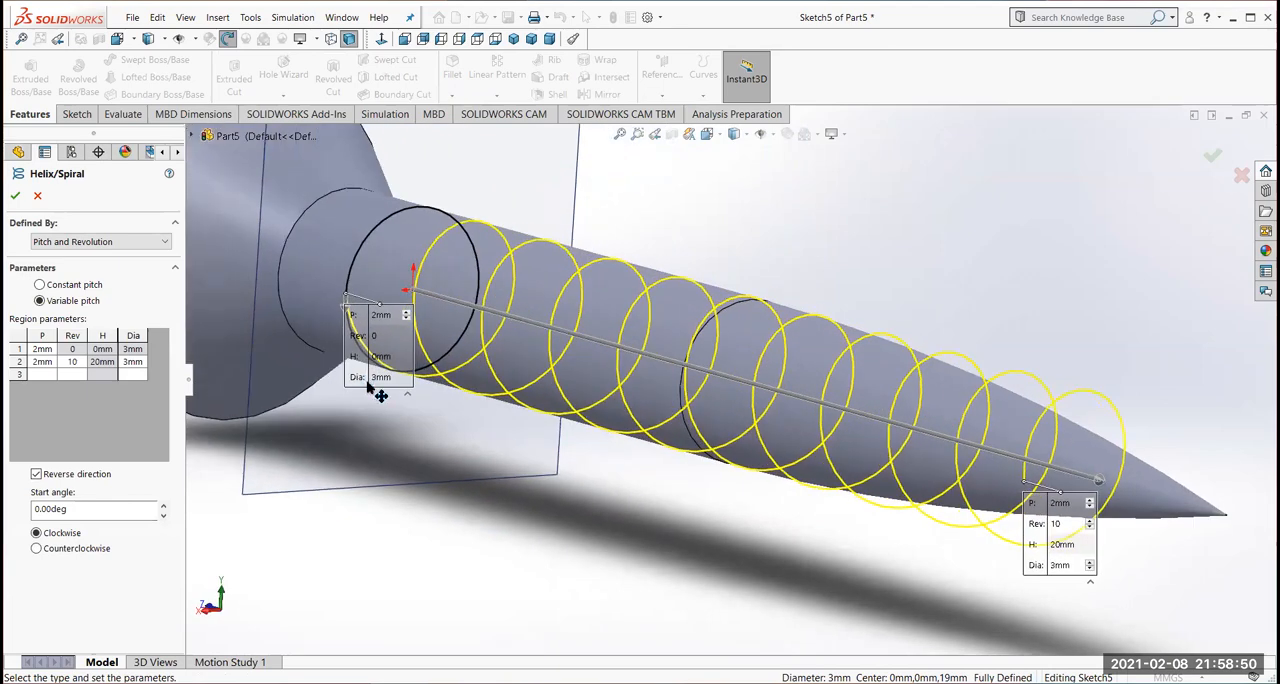
scroll(334, 434, up, 5)
mouse_move(334, 434)
middle_down()
mouse_move(429, 457)
mouse_move(371, 468)
mouse_move(346, 457)
mouse_move(354, 437)
middle_up()
click(40, 286)
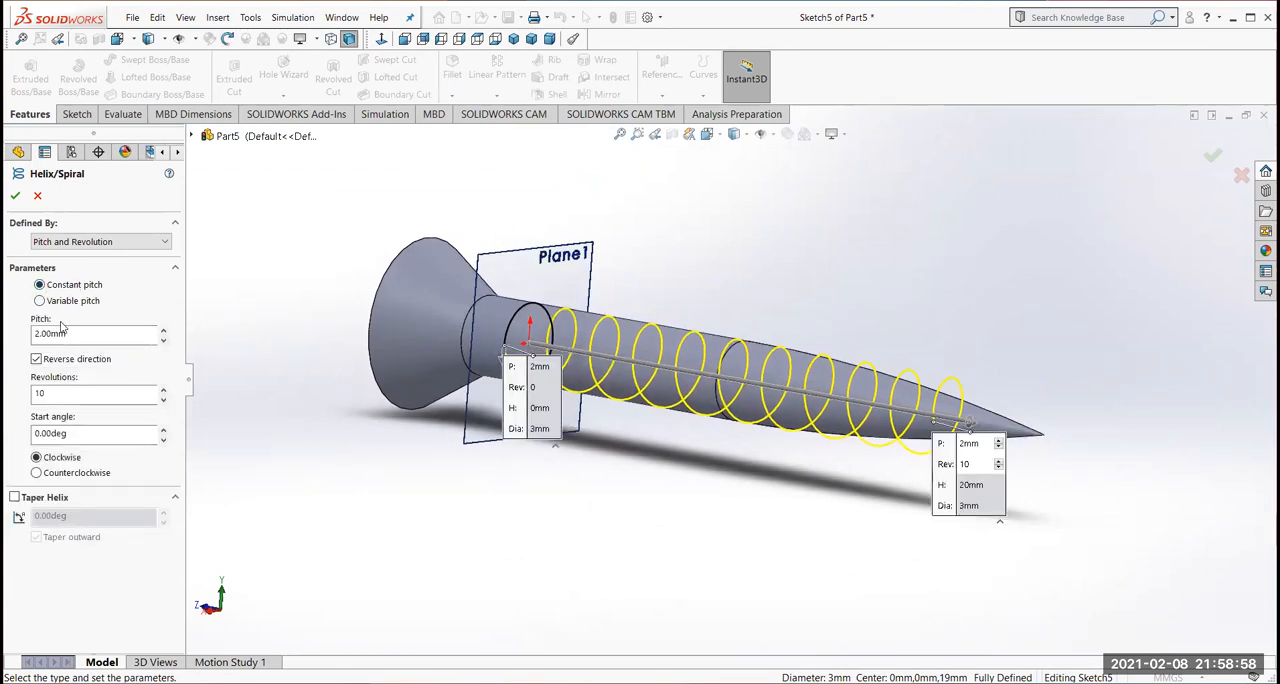
click(55, 333)
click(40, 392)
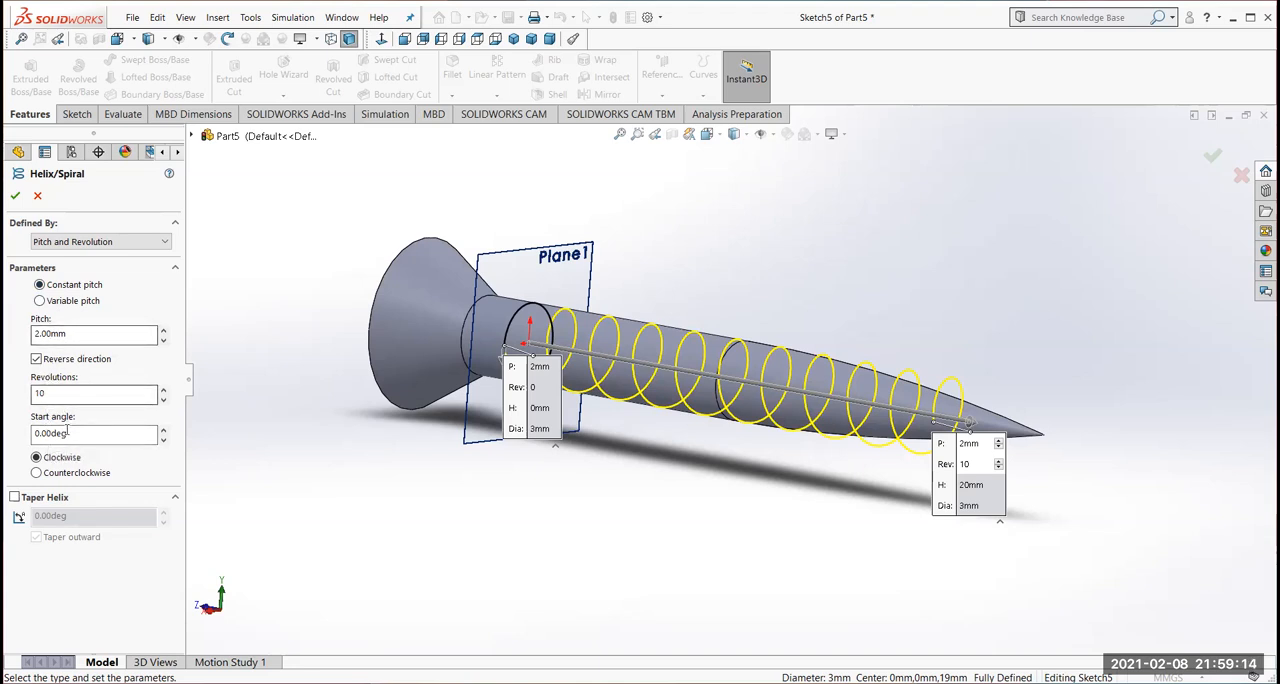
click(39, 301)
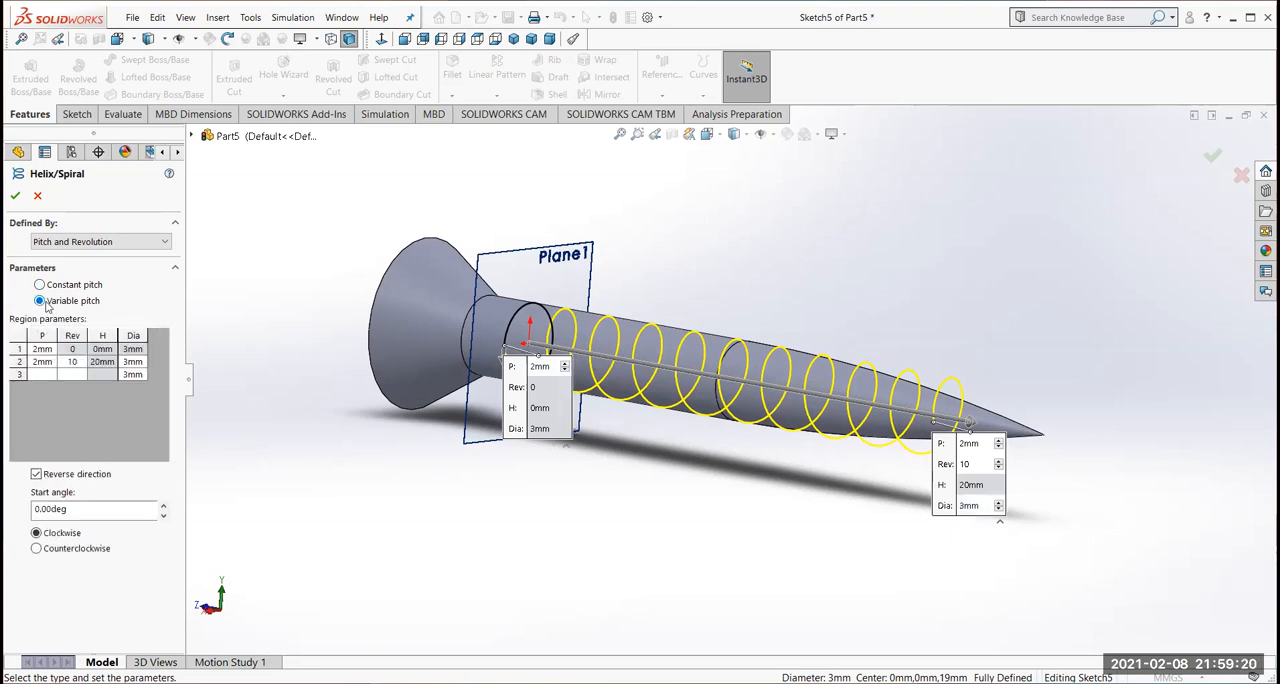
Set the second region of the variable-pitch helix to 6 revolutions
middle_drag(757, 546, 800, 502)
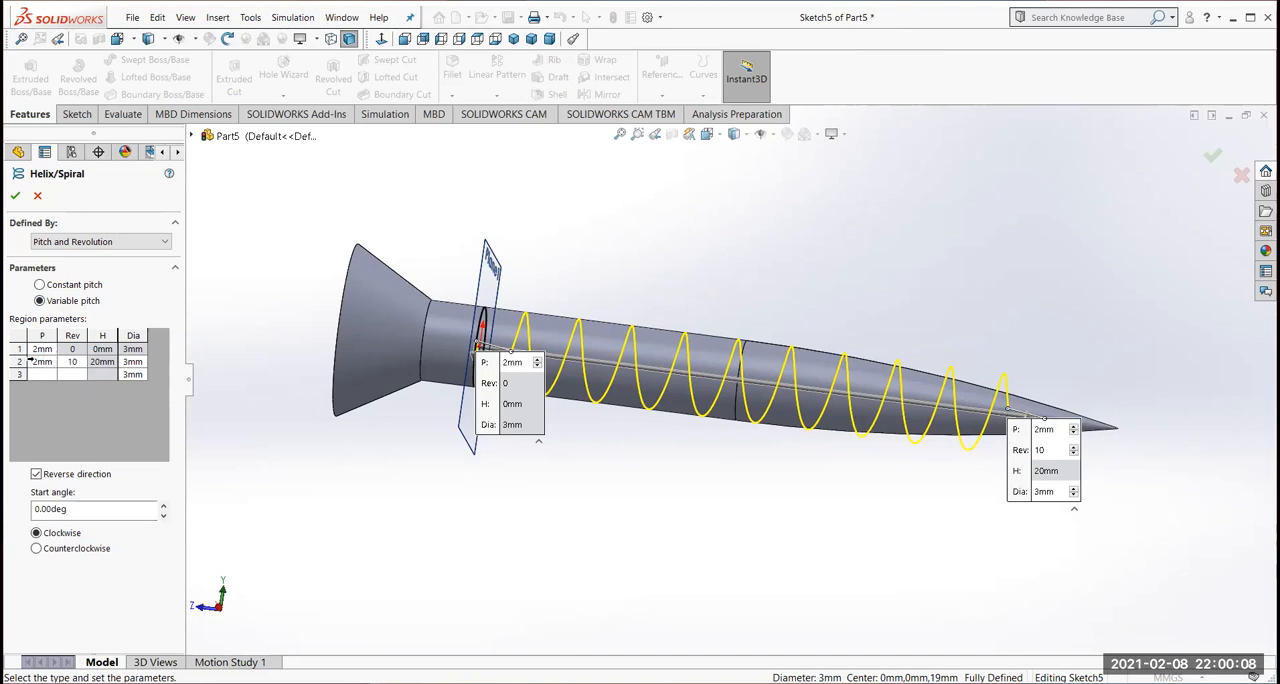
double_click(73, 366)
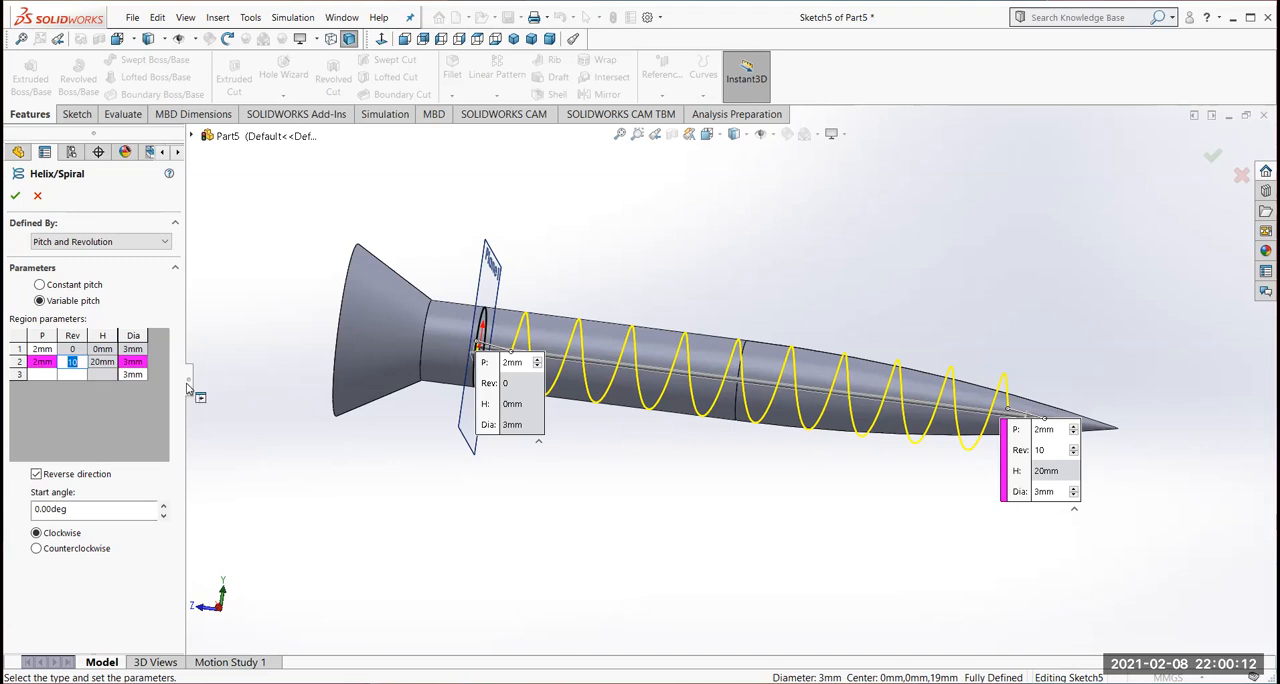
text(6)
click(134, 362)
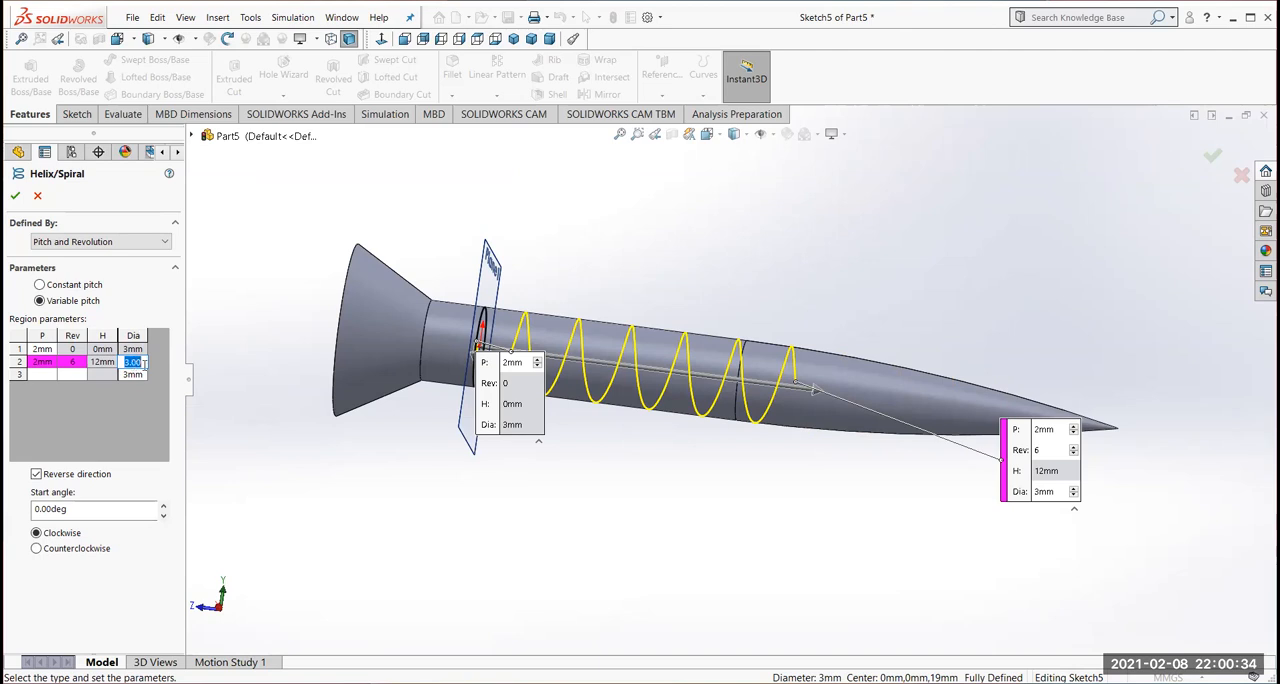
Add a third helix region with 2 mm pitch, 7 revolutions and a 2.6 mm diameter
click(80, 374)
click(134, 375)
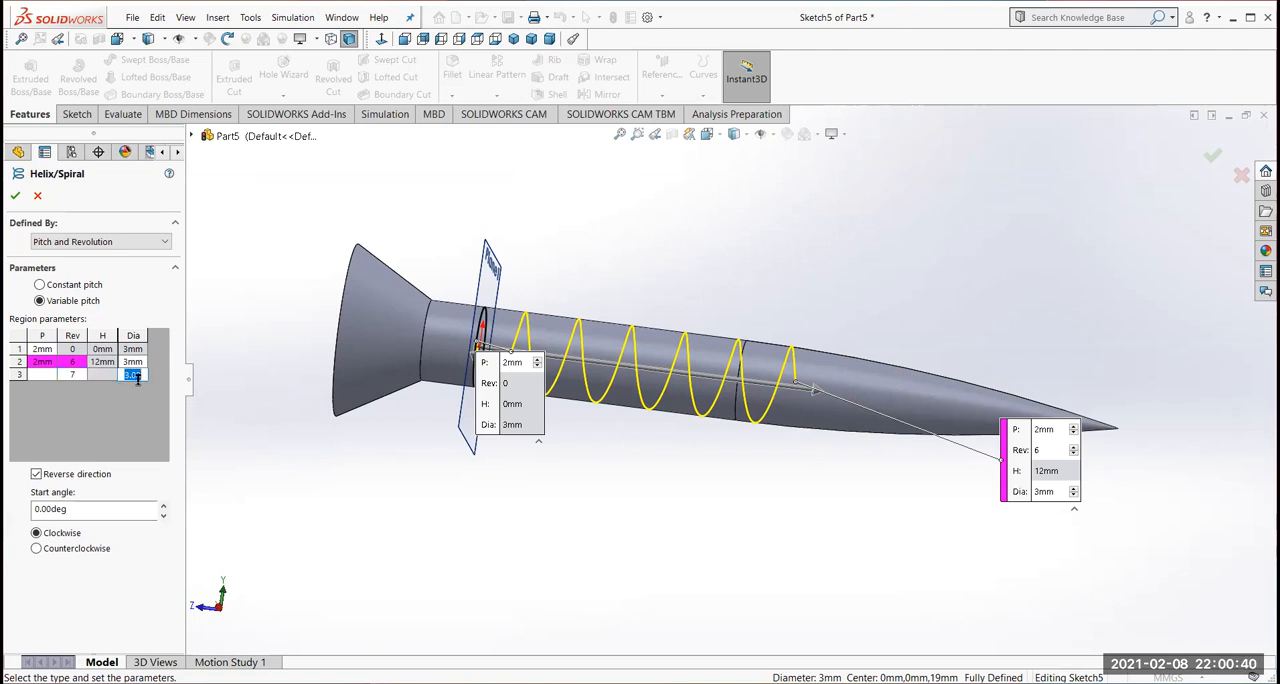
text(2.6)
click(44, 375)
text(2)
click(131, 375)
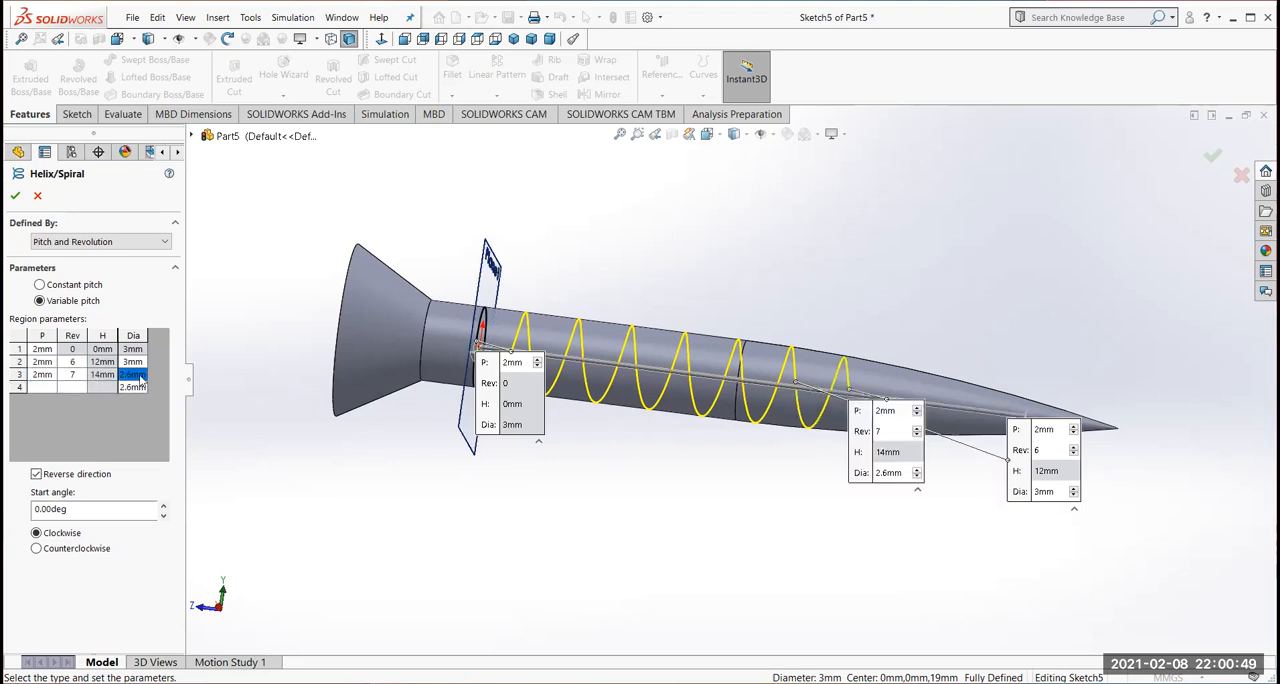
Add a fourth helix region with 2 mm pitch, 8 revolutions and a 2.4 mm diameter
click(42, 388)
text(2)
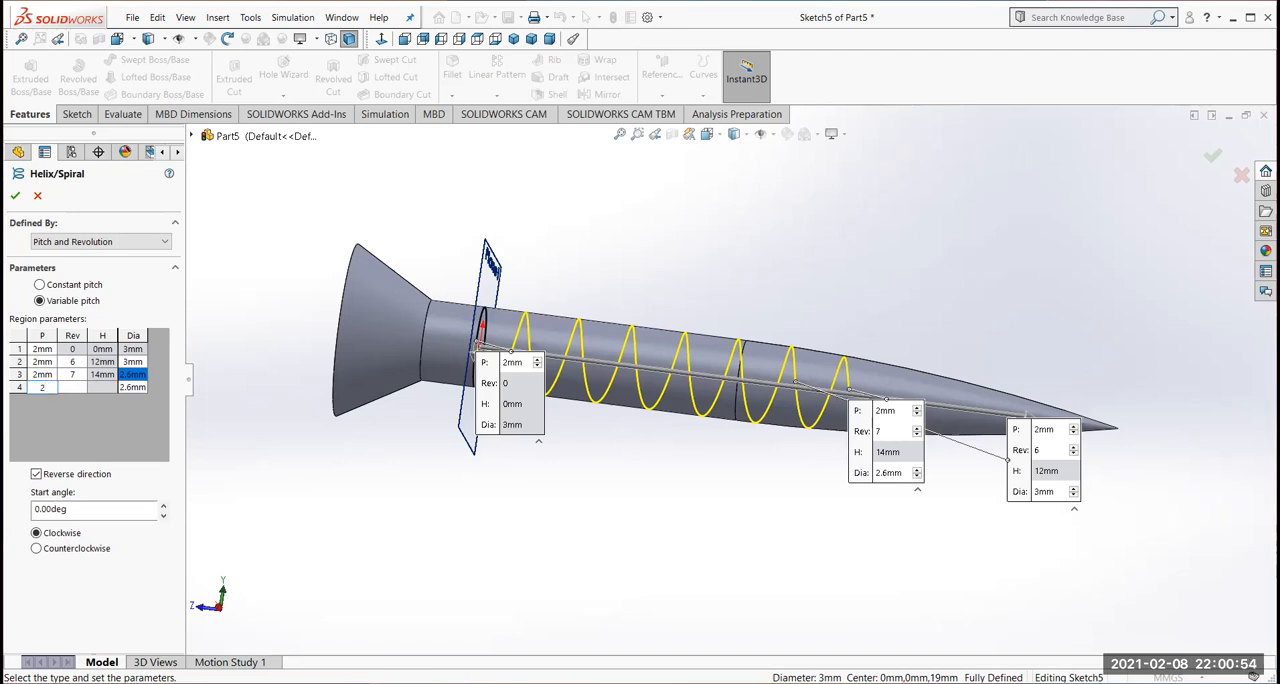
key(Tab)
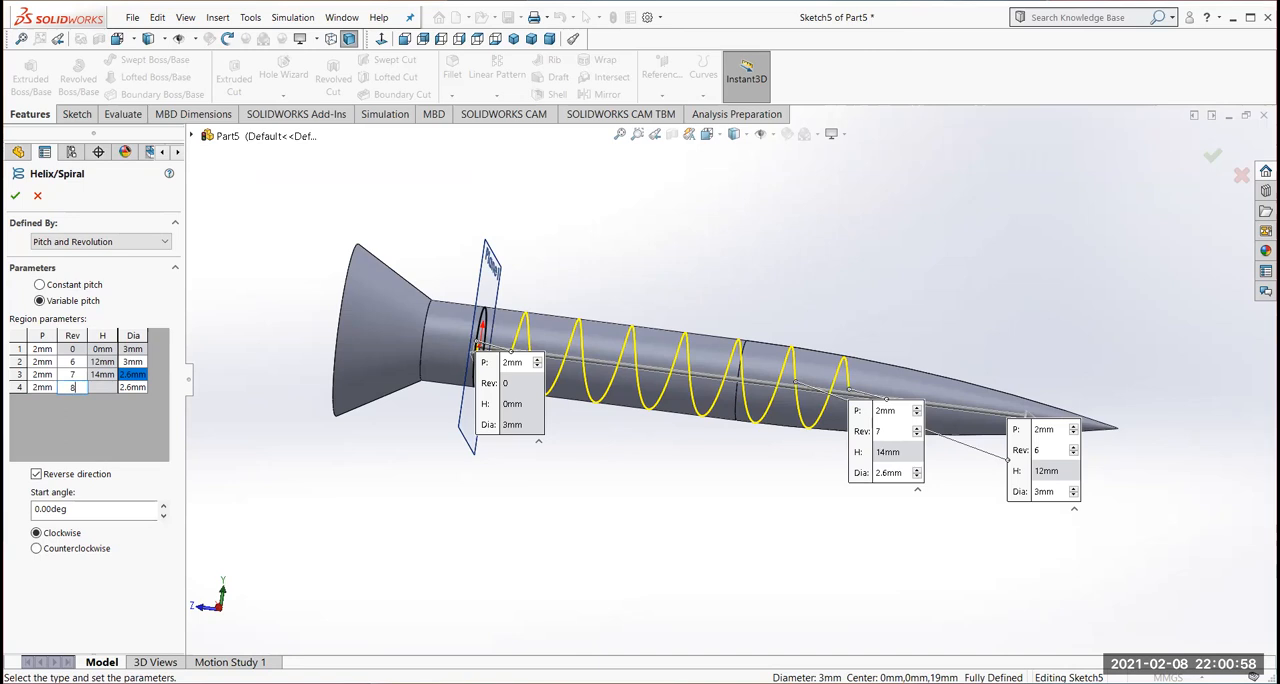
text(8)
click(133, 387)
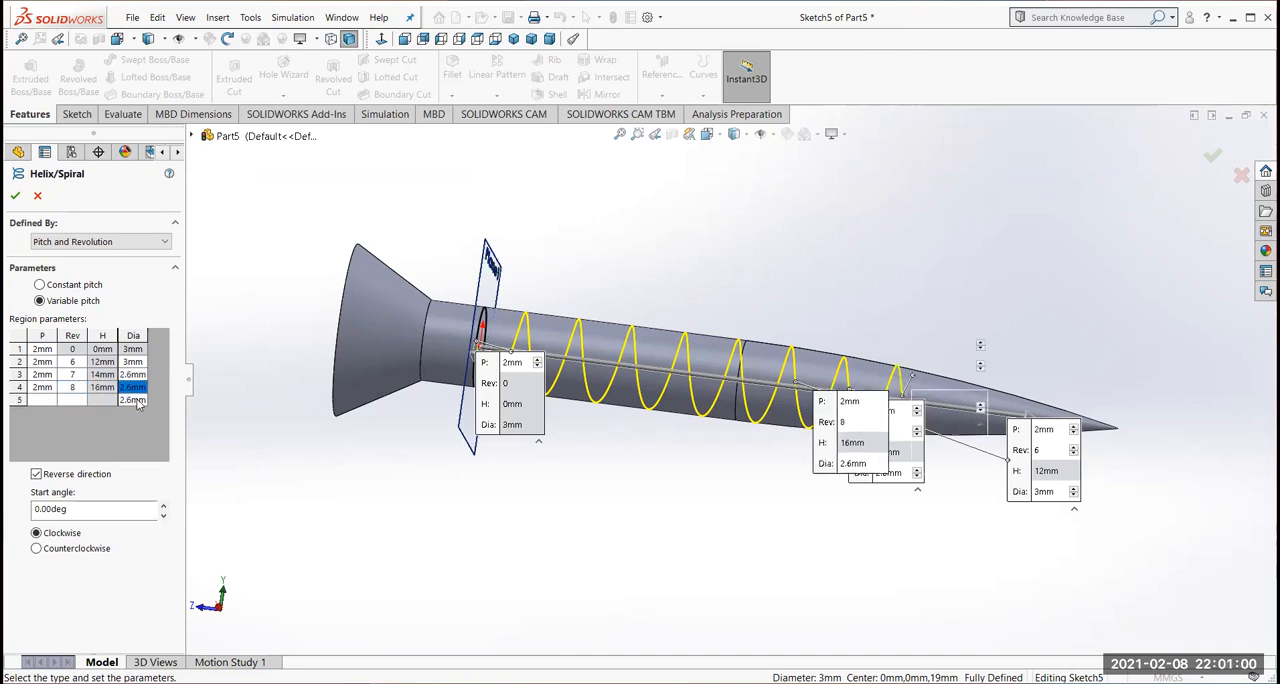
text(2.4)
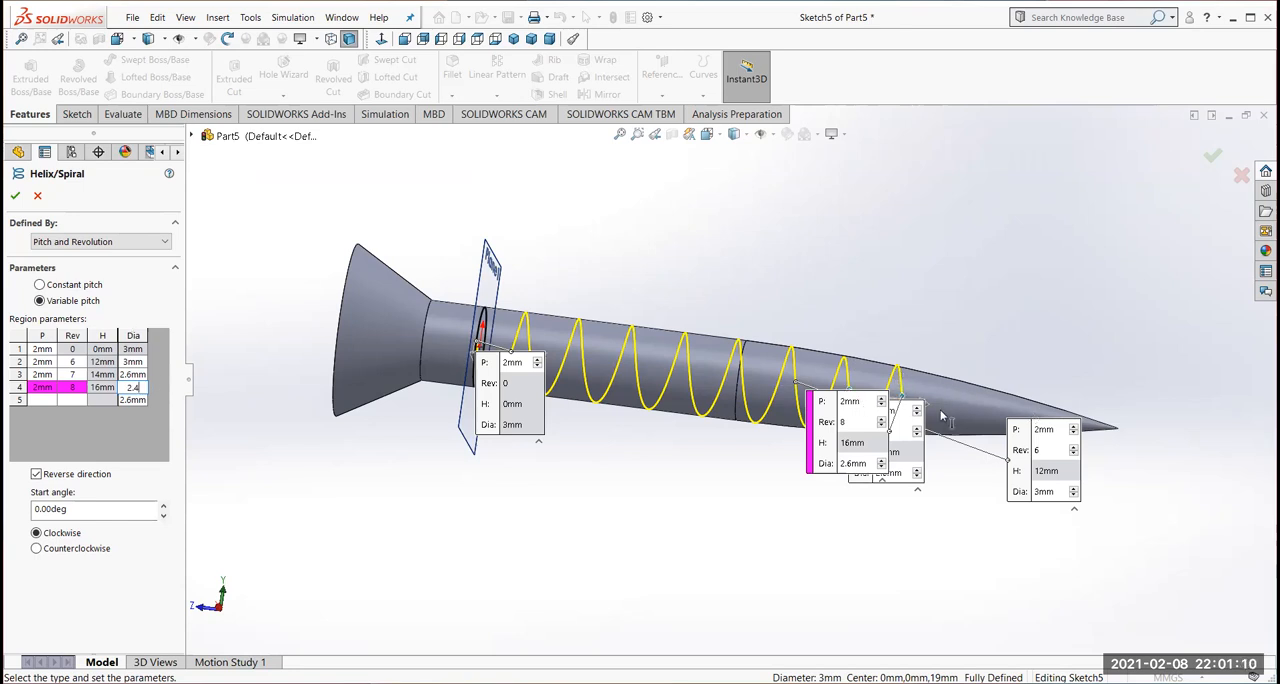
Add a fifth helix region with 2 mm pitch, 9 revolutions and a 2 mm diameter
click(38, 400)
text(2)
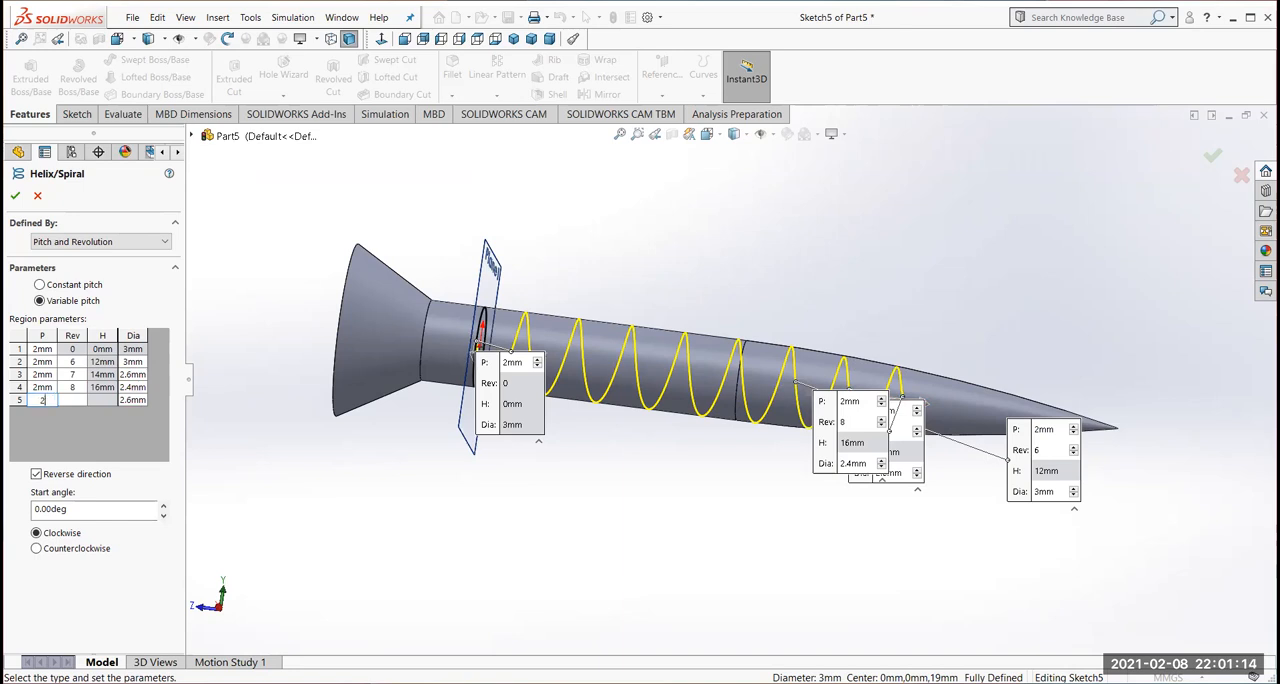
click(77, 400)
click(129, 399)
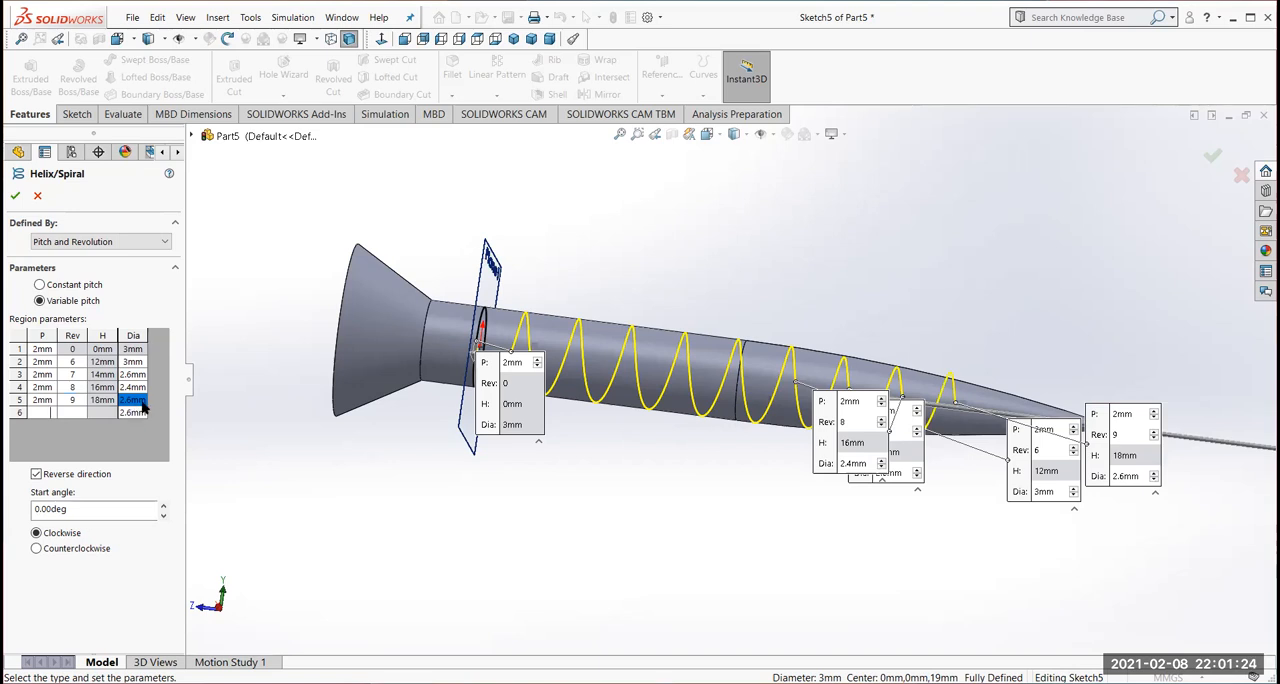
click(133, 400)
text(2)
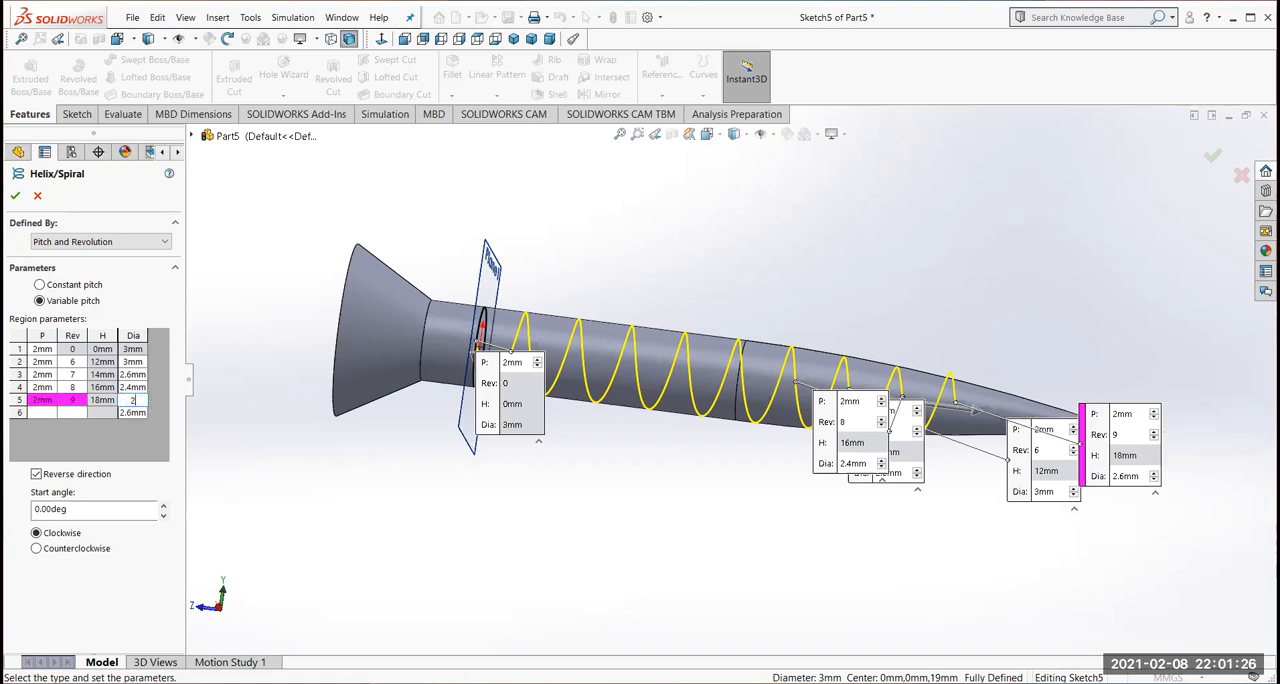
Add a sixth helix region with 2 mm pitch, 10 revolutions and a 1 mm diameter
click(40, 412)
text(2)
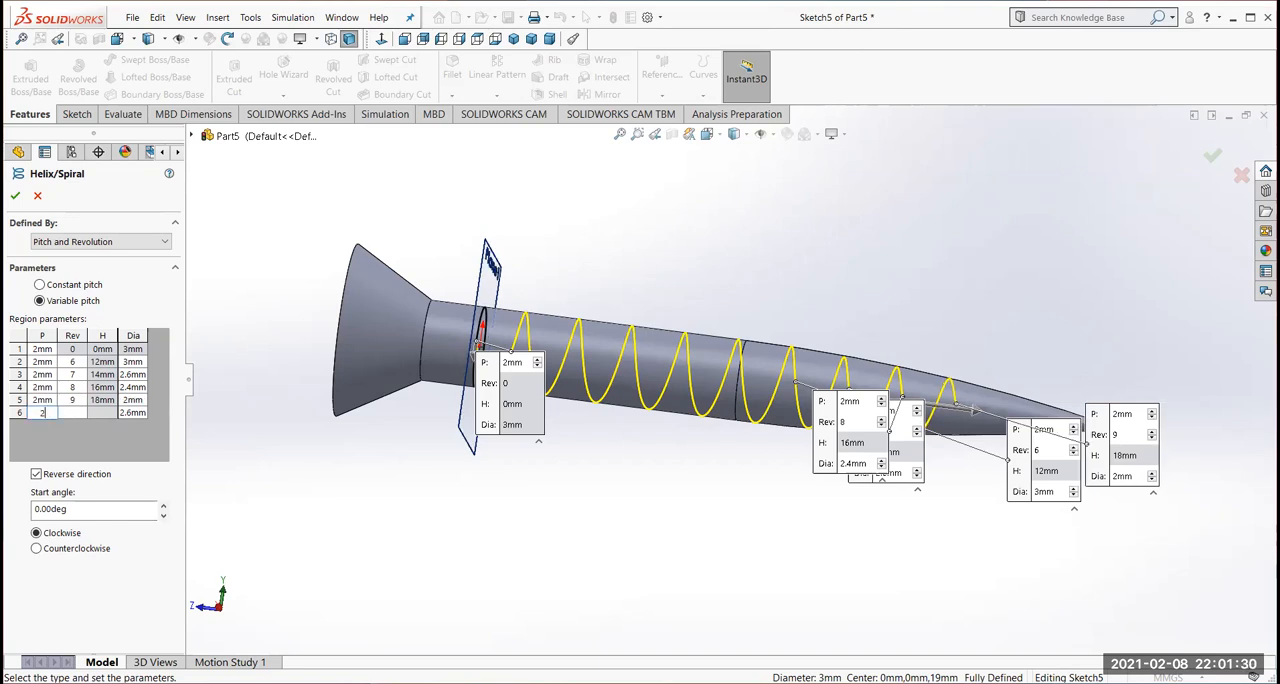
click(72, 412)
text(10)
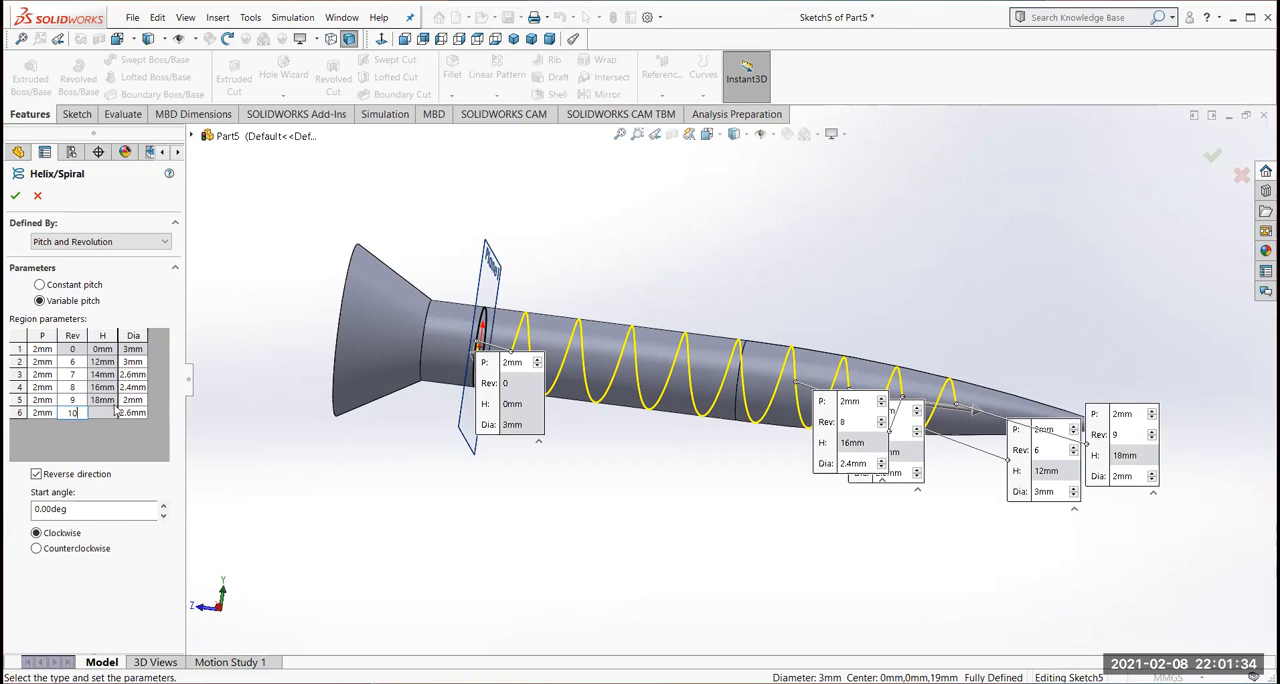
click(133, 413)
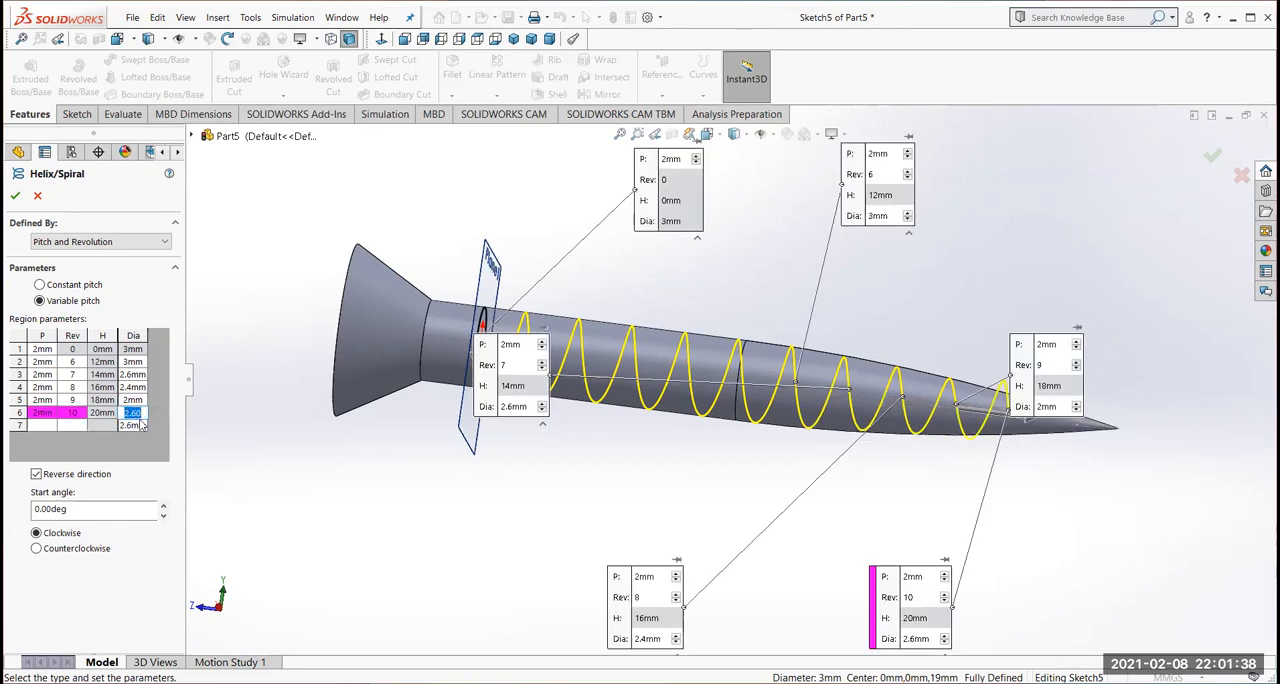
text(1)
Add a seventh helix region with 2 mm pitch, 11 revolutions and a 1 mm diameter, and complete the helix
click(40, 425)
text(2)
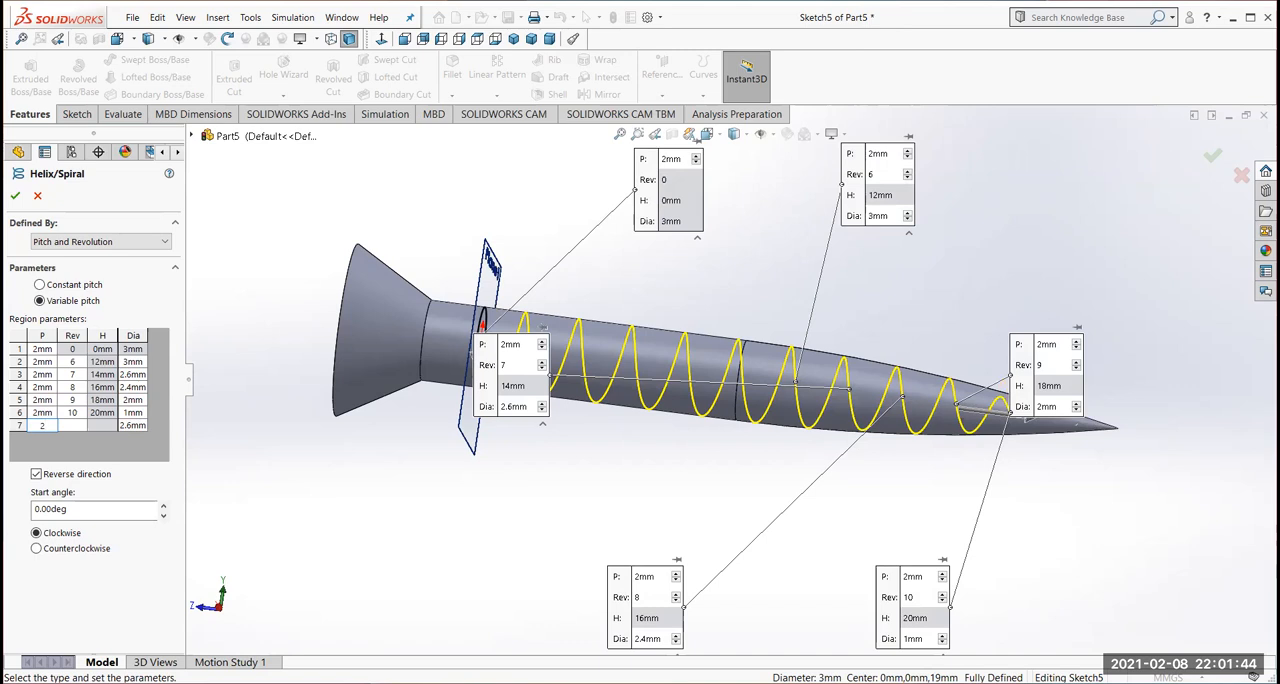
click(72, 425)
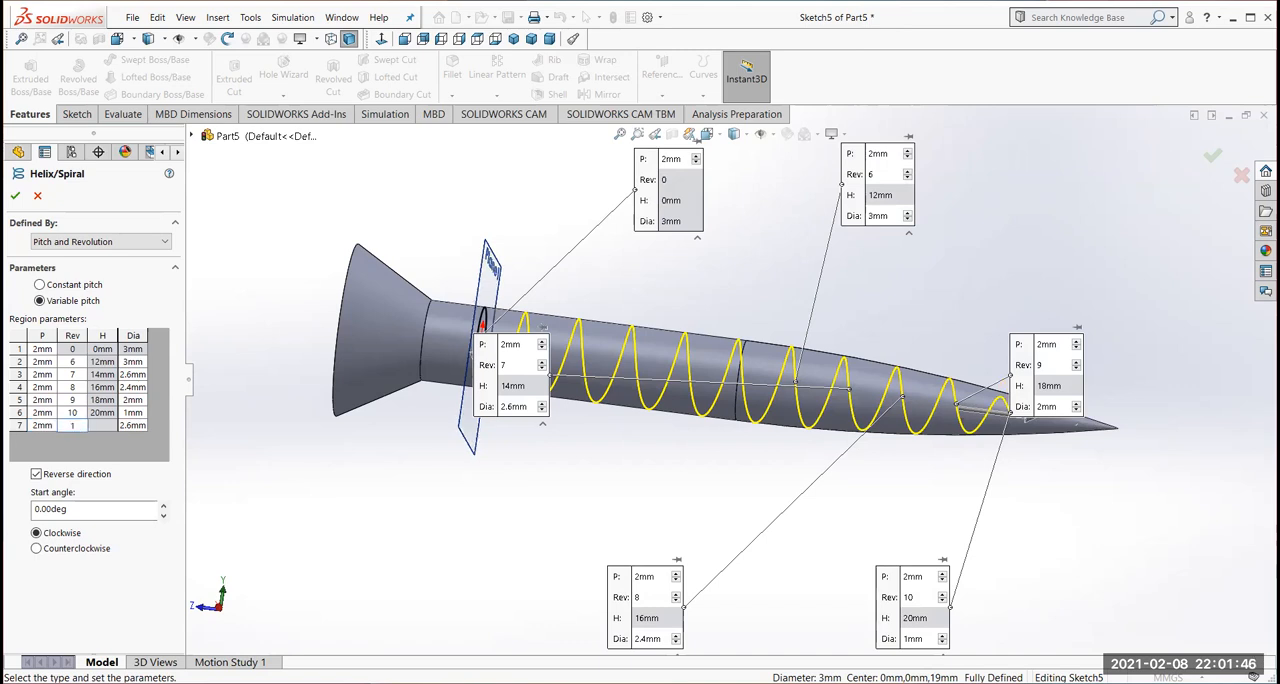
text(11)
click(132, 425)
click(139, 427)
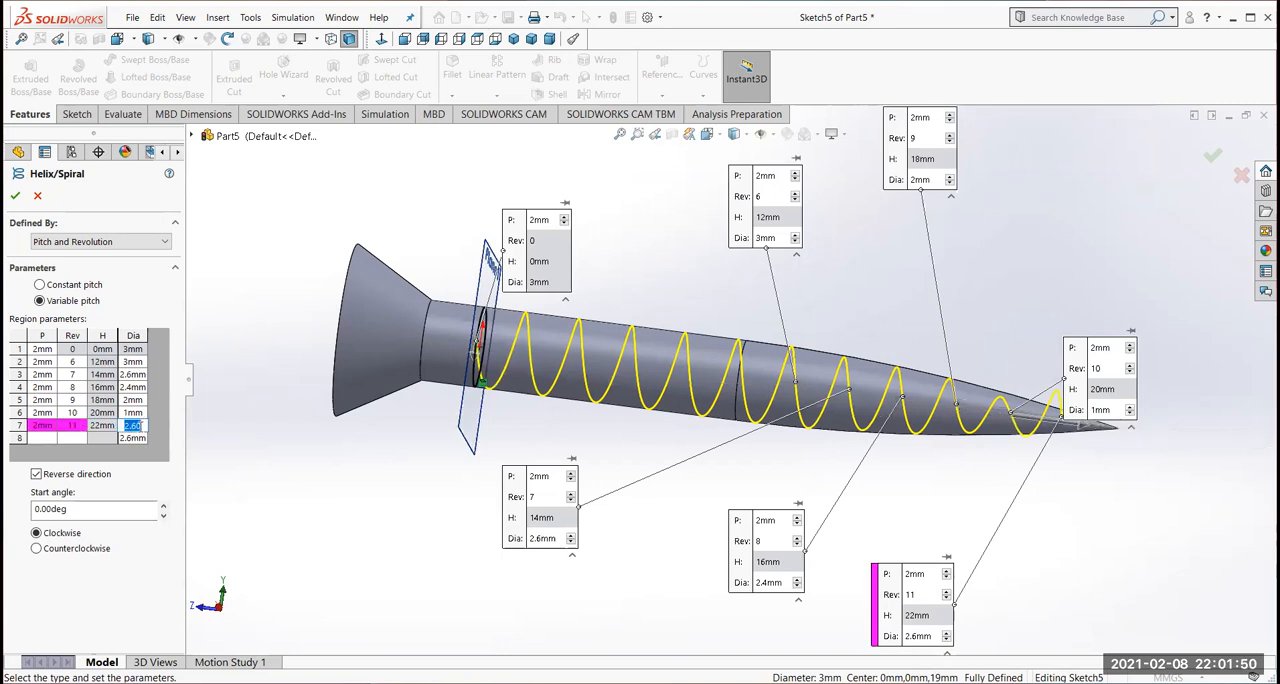
text(1)
click(50, 439)
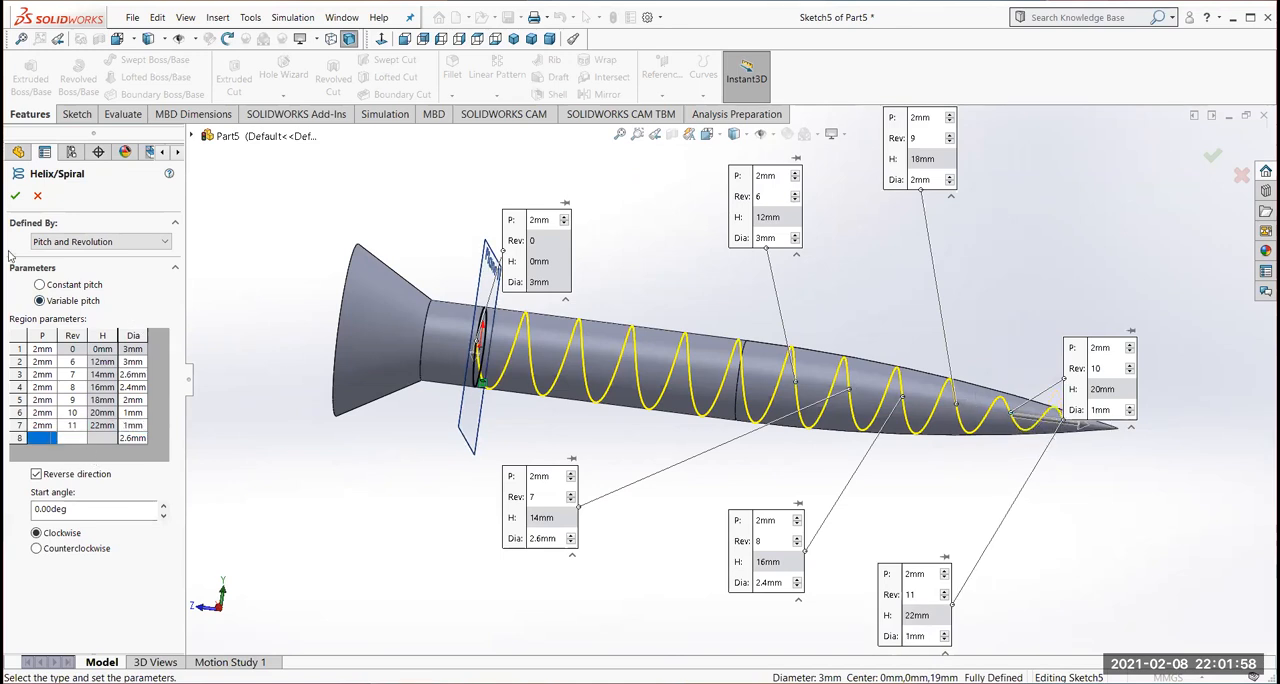
click(15, 197)
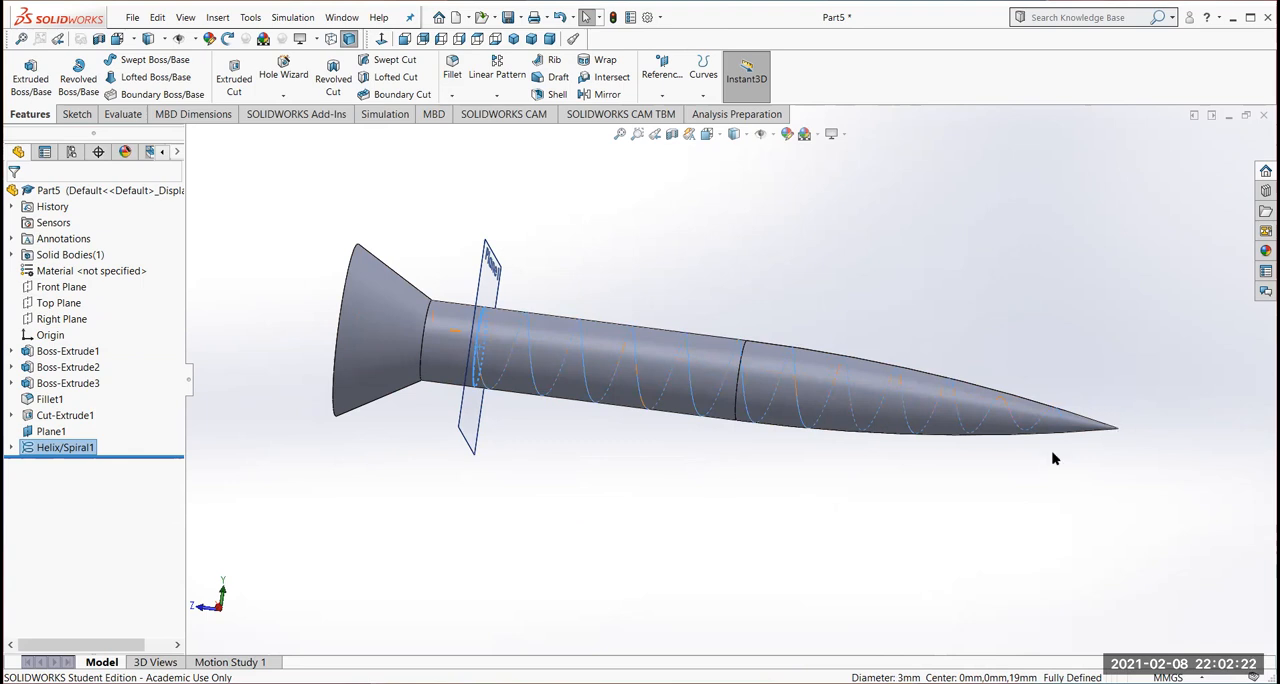
Sketch a closed triangle on the Top Plane at the helix's tip end, with sides about 1.03, 1.2 and 1.16 mm
click(66, 305)
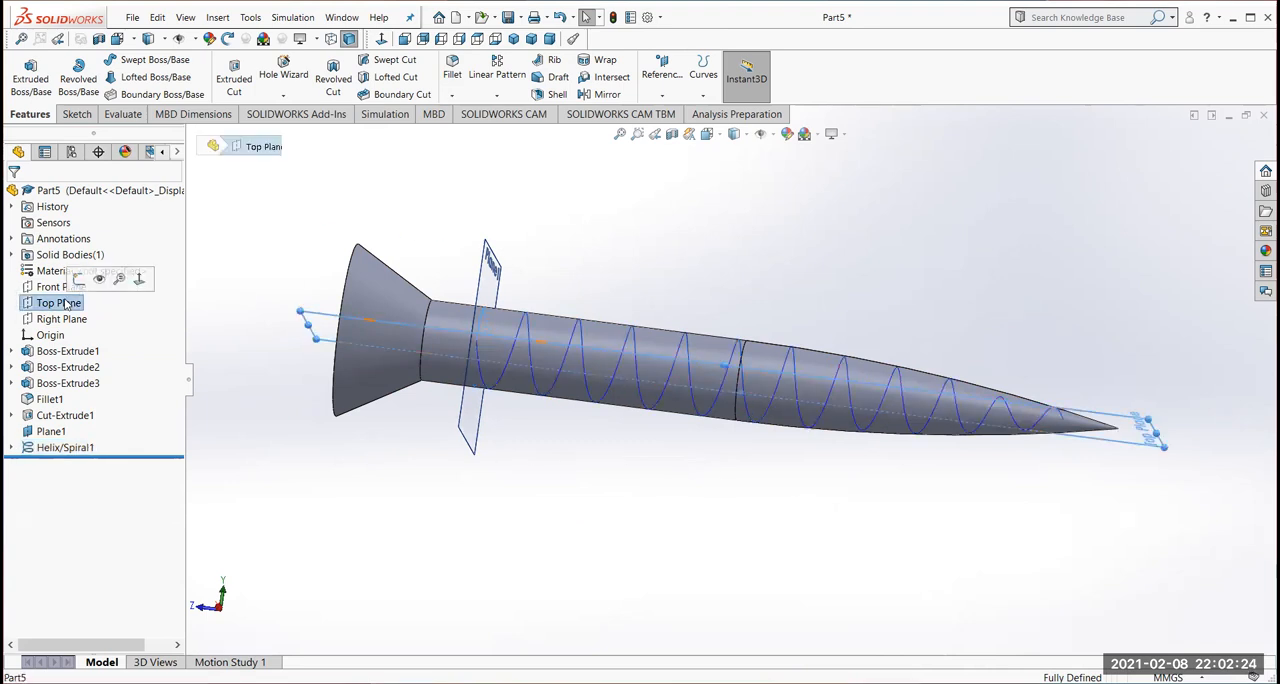
click(139, 281)
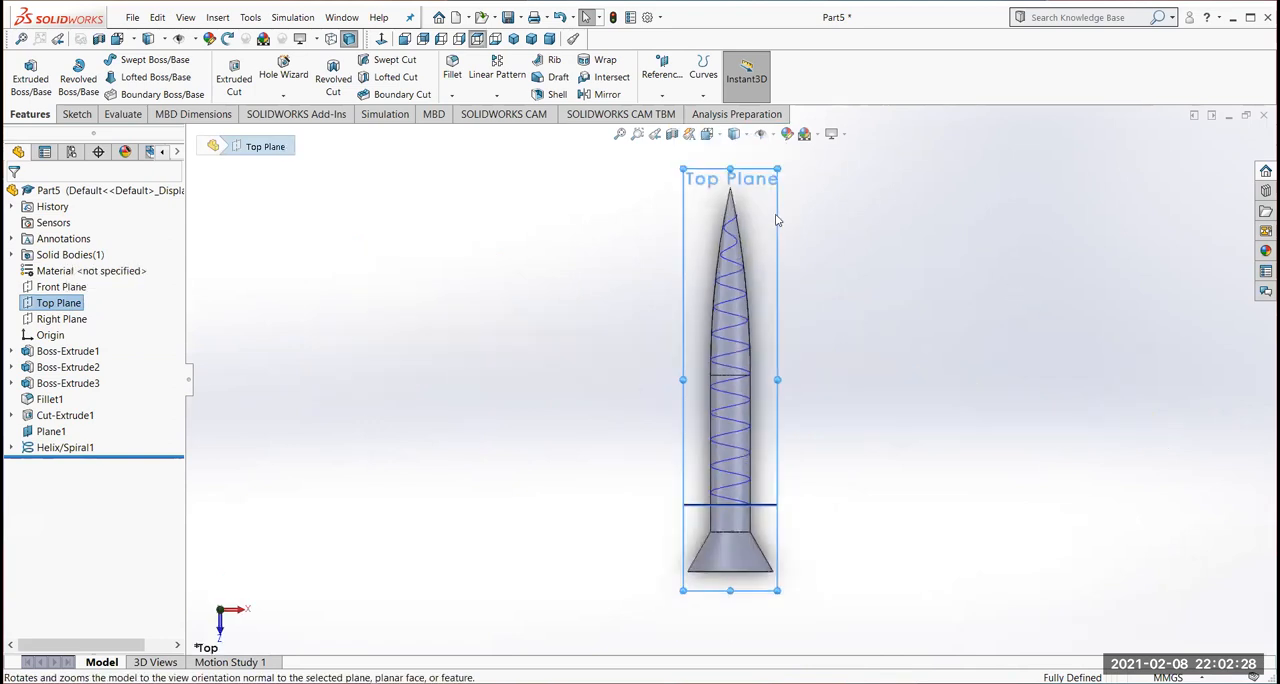
scroll(749, 214, down, 3)
scroll(719, 257, down, 5)
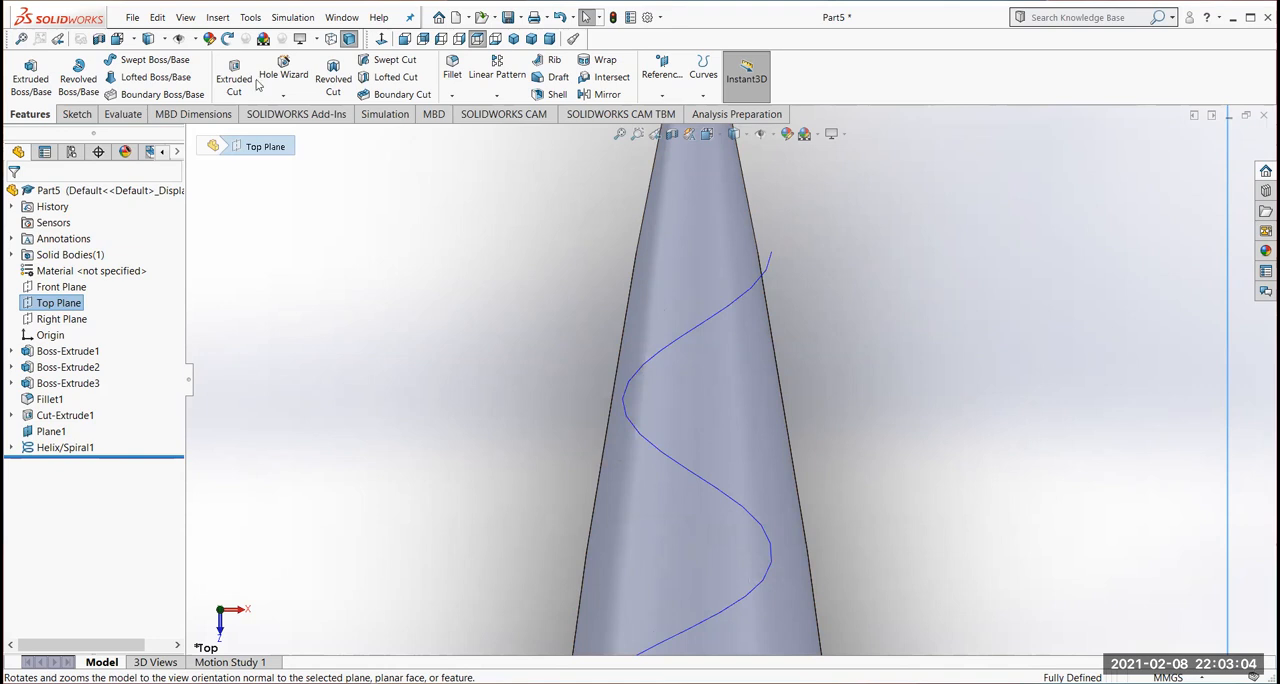
click(68, 115)
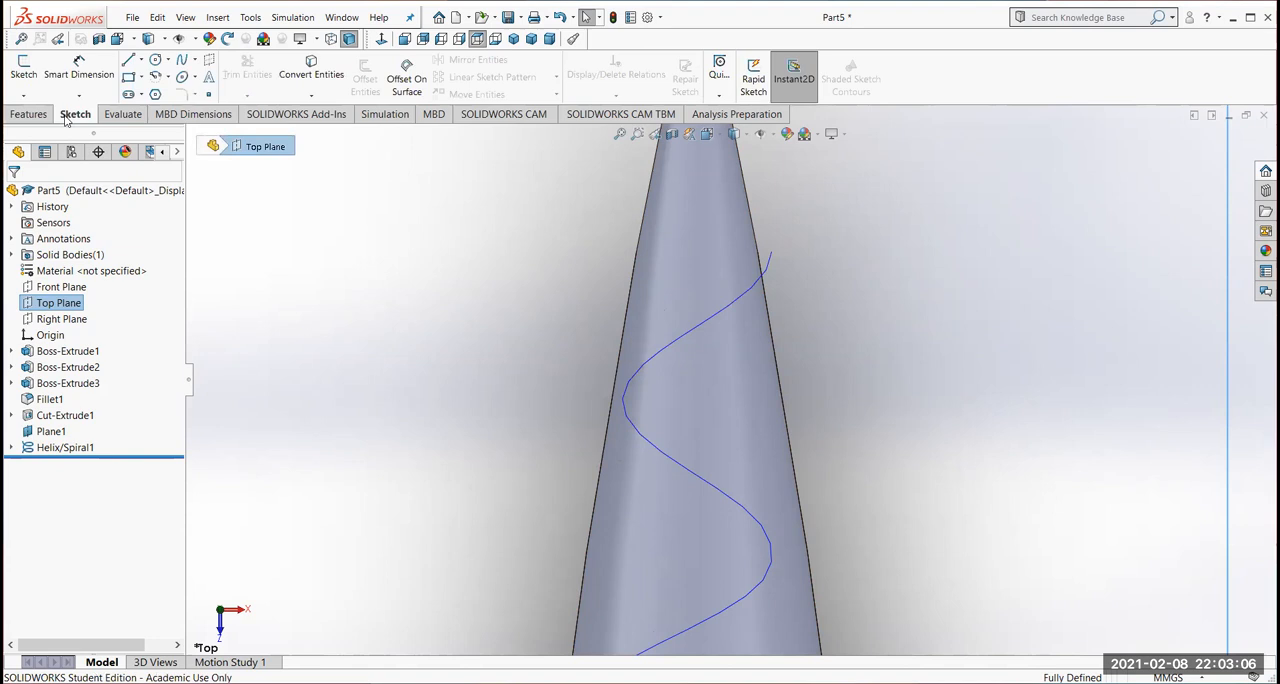
click(130, 61)
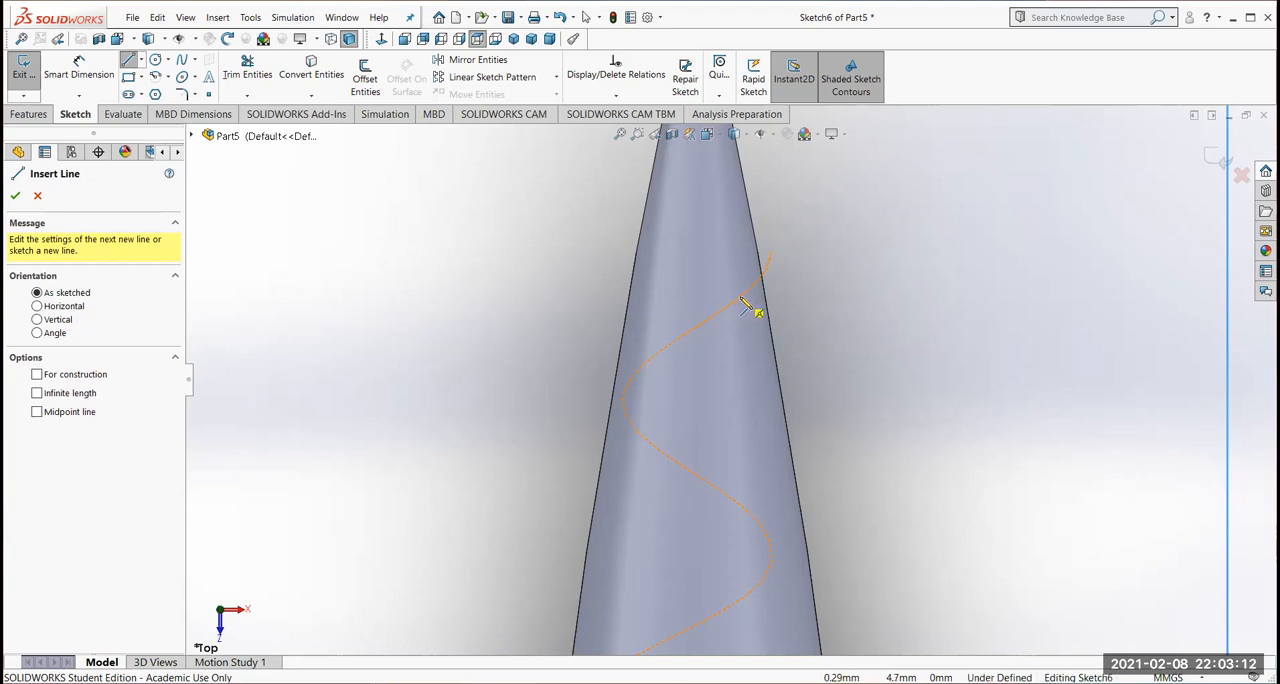
click(739, 298)
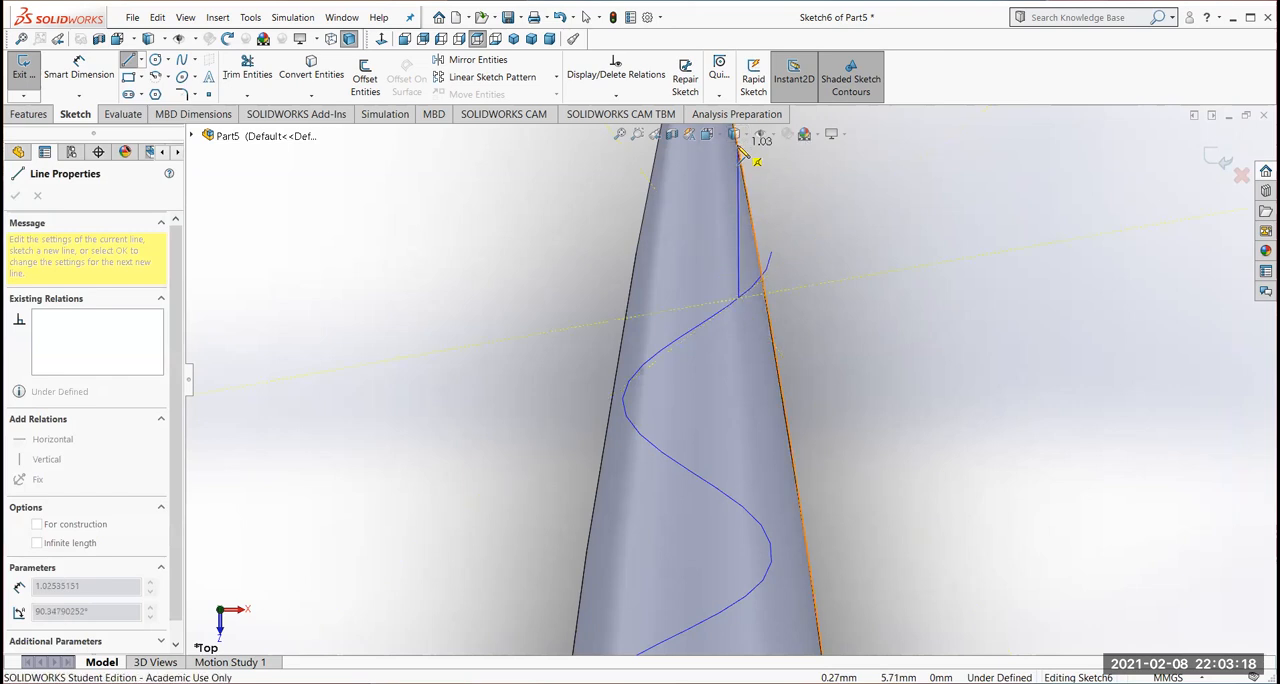
click(740, 146)
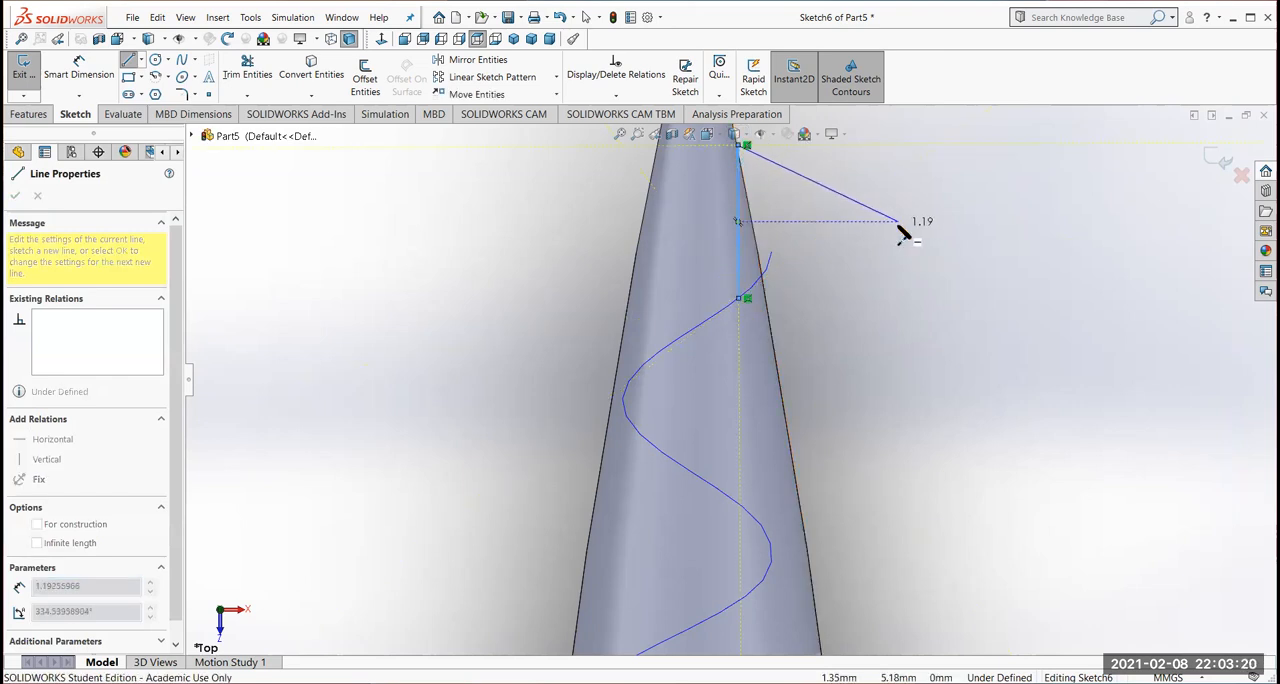
click(898, 230)
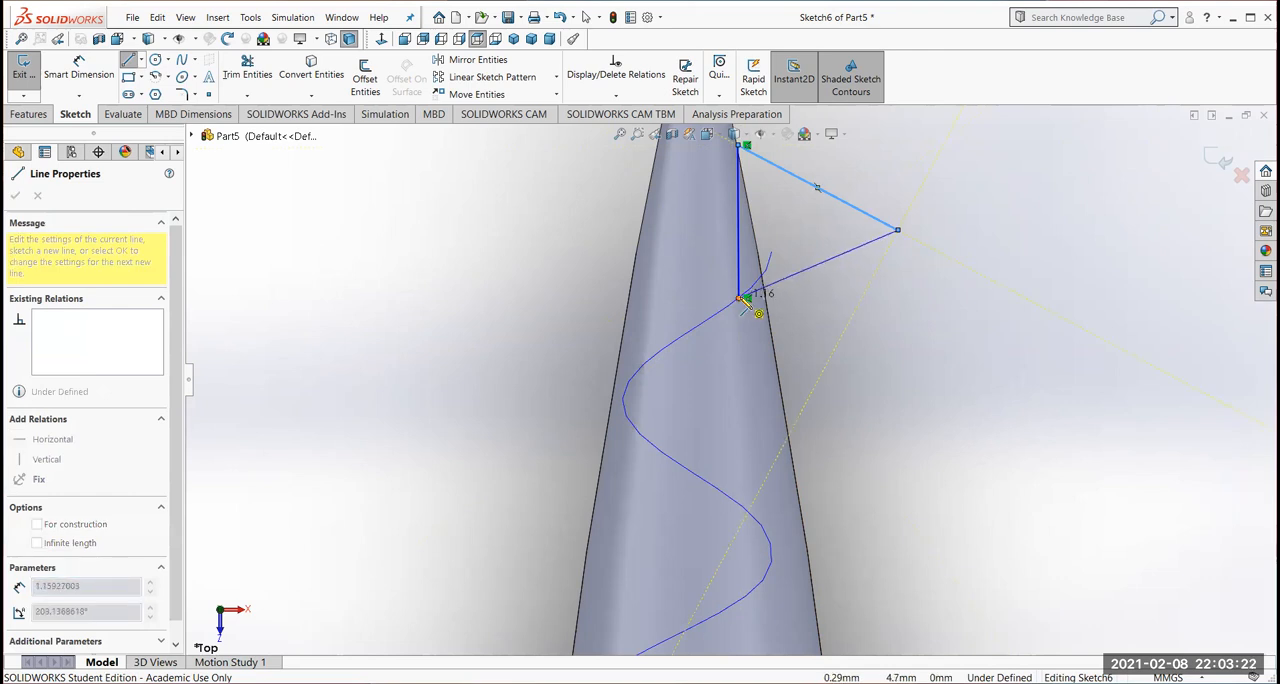
click(741, 299)
key(z)
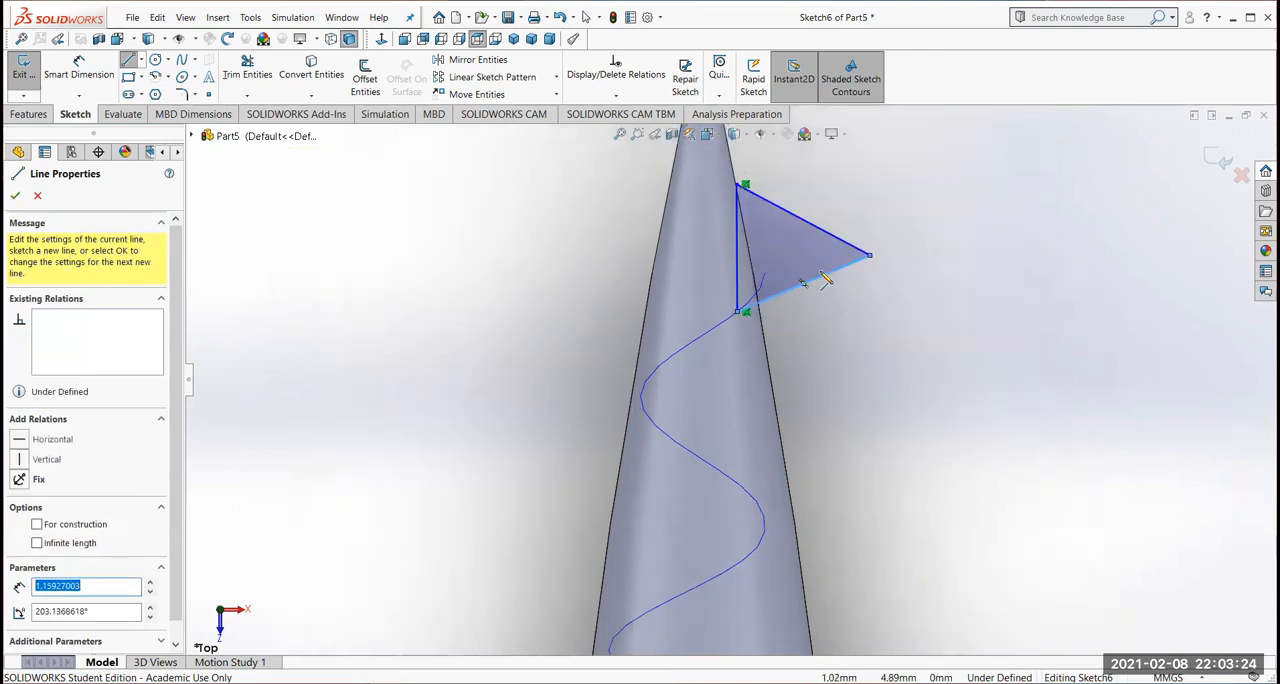
scroll(823, 277, up, 1)
scroll(838, 283, down, 2)
click(15, 195)
Dimension the triangle's inner side along the screw axis at 0.6 mm
click(79, 70)
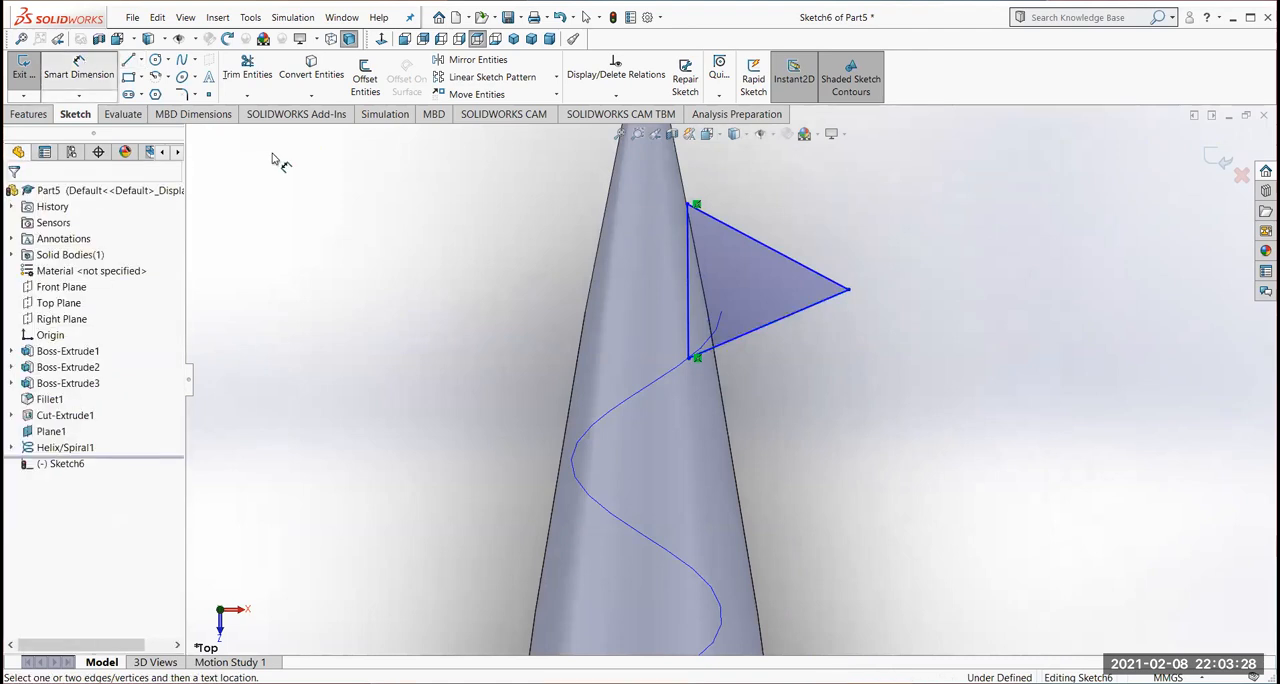
click(688, 302)
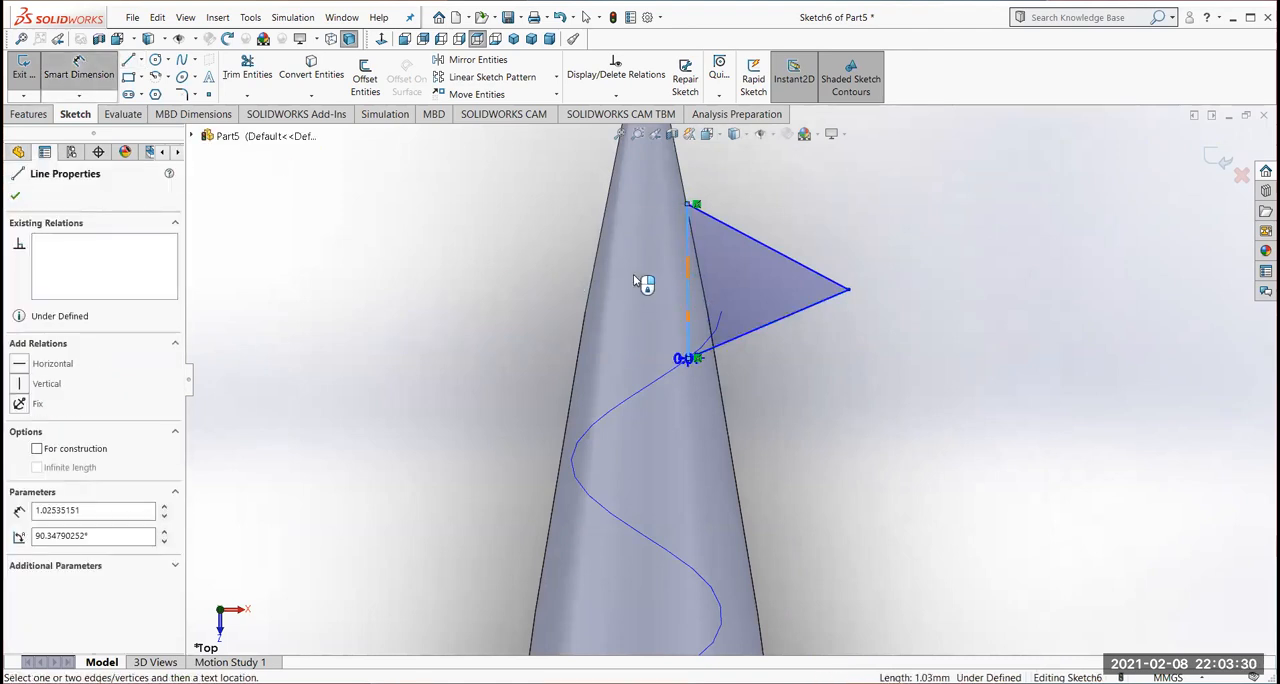
click(527, 284)
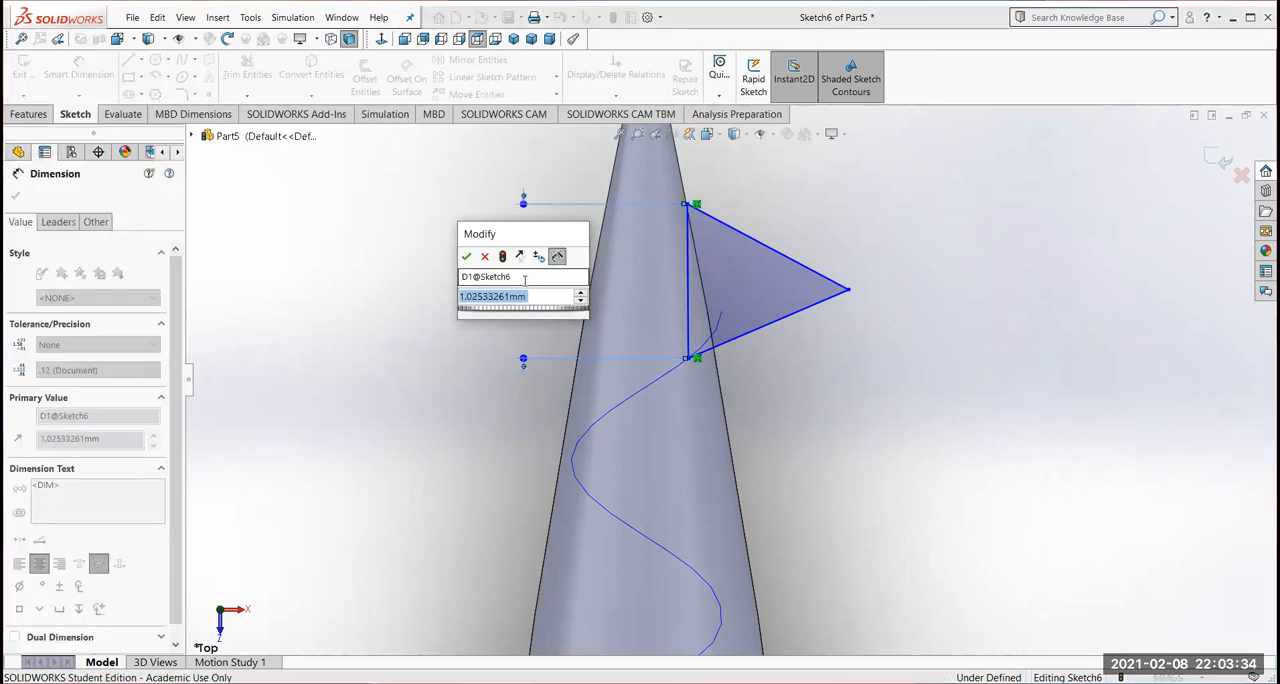
key(BackSpace)
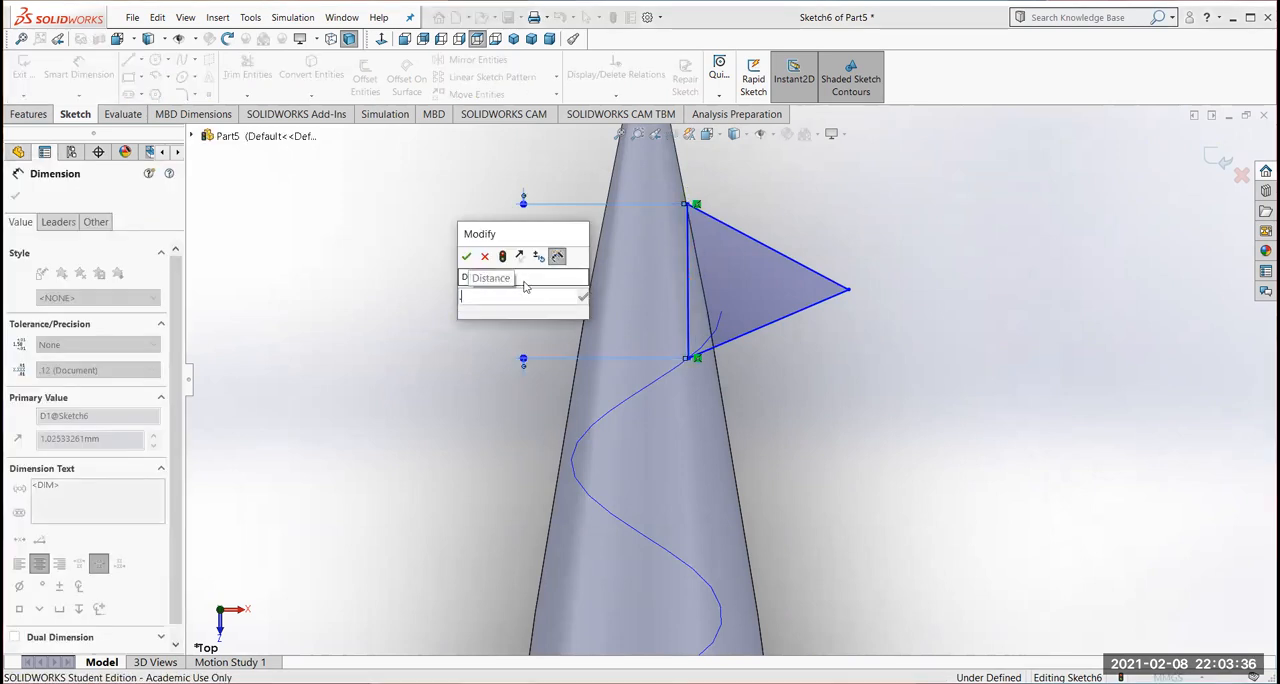
text(0.6)
key(Return)
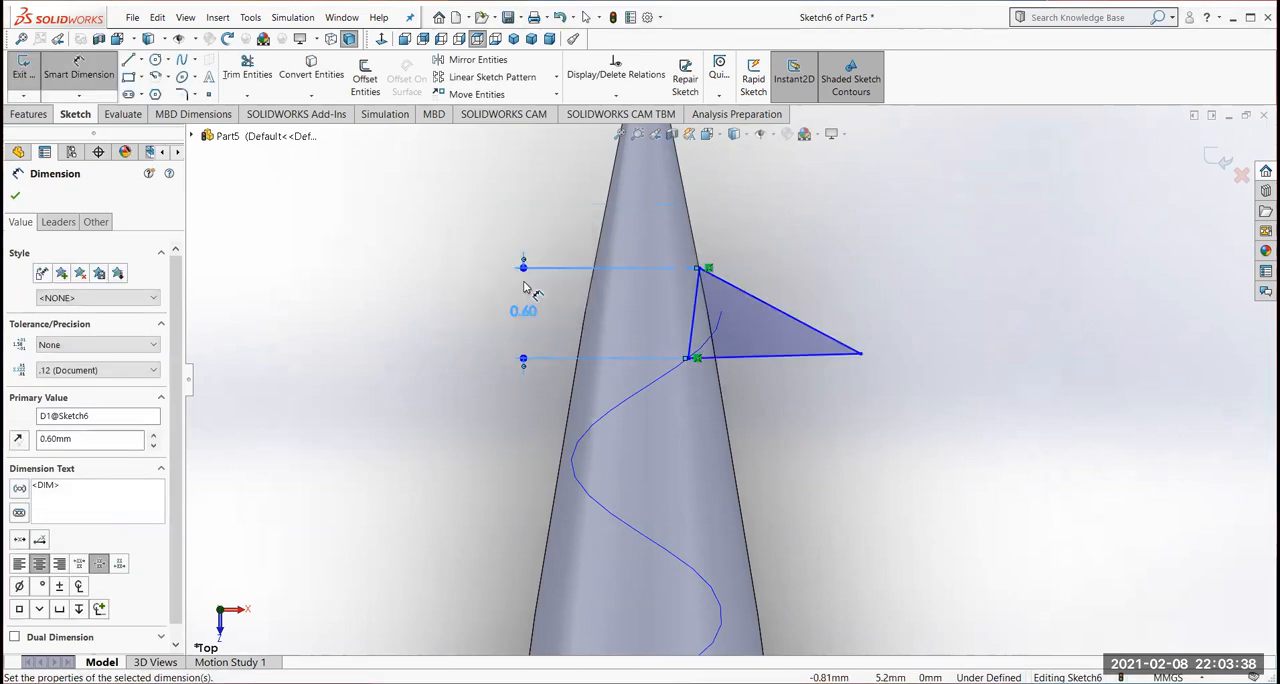
Dimension the triangle's slanted side nearest the screw tip at 0.75 mm
click(803, 322)
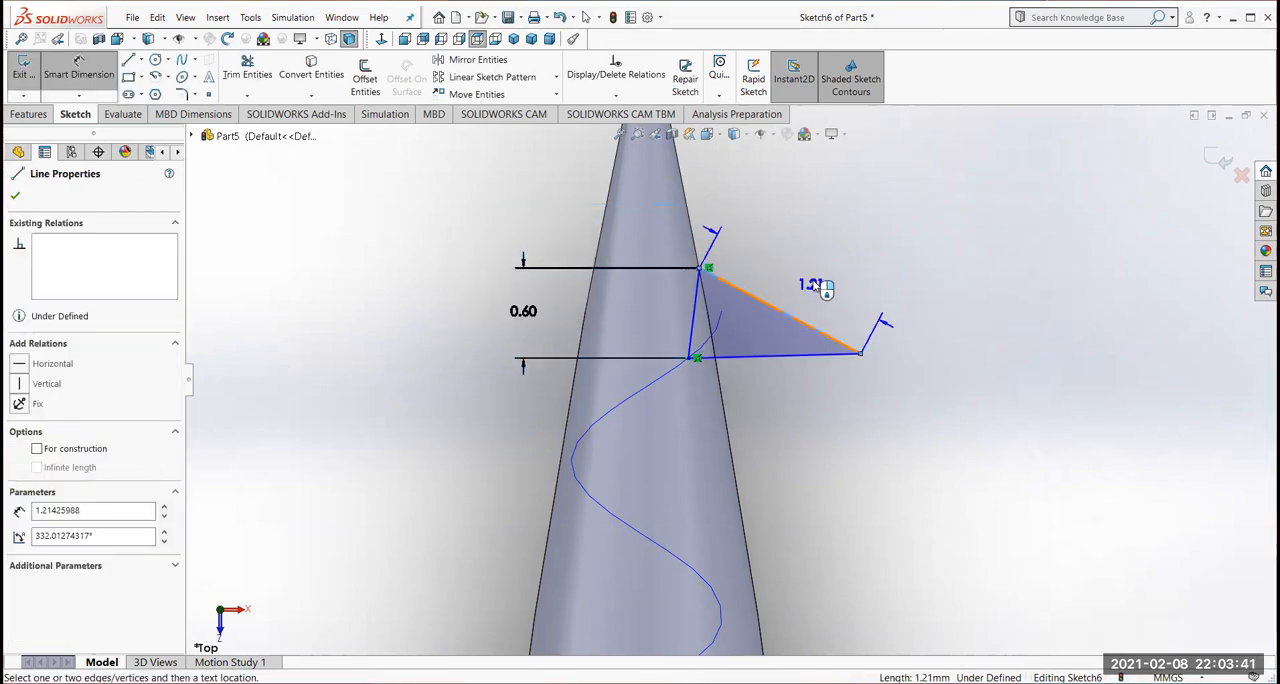
click(908, 296)
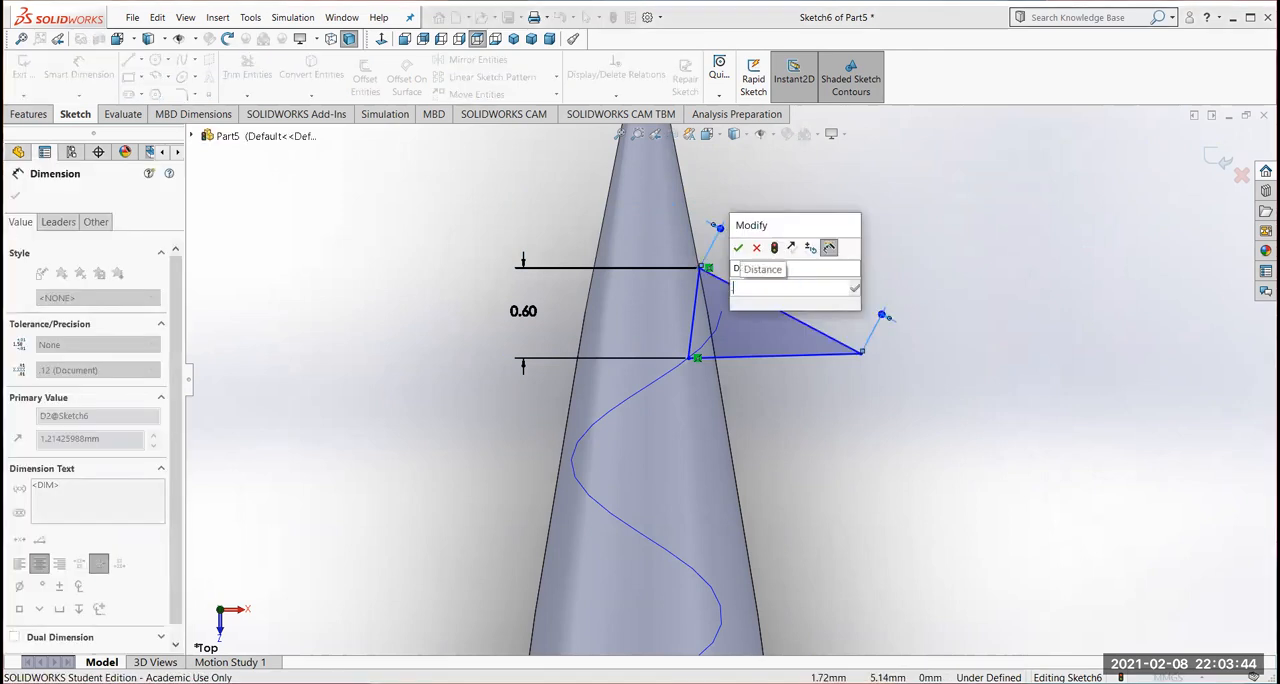
text(0.75)
key(Return)
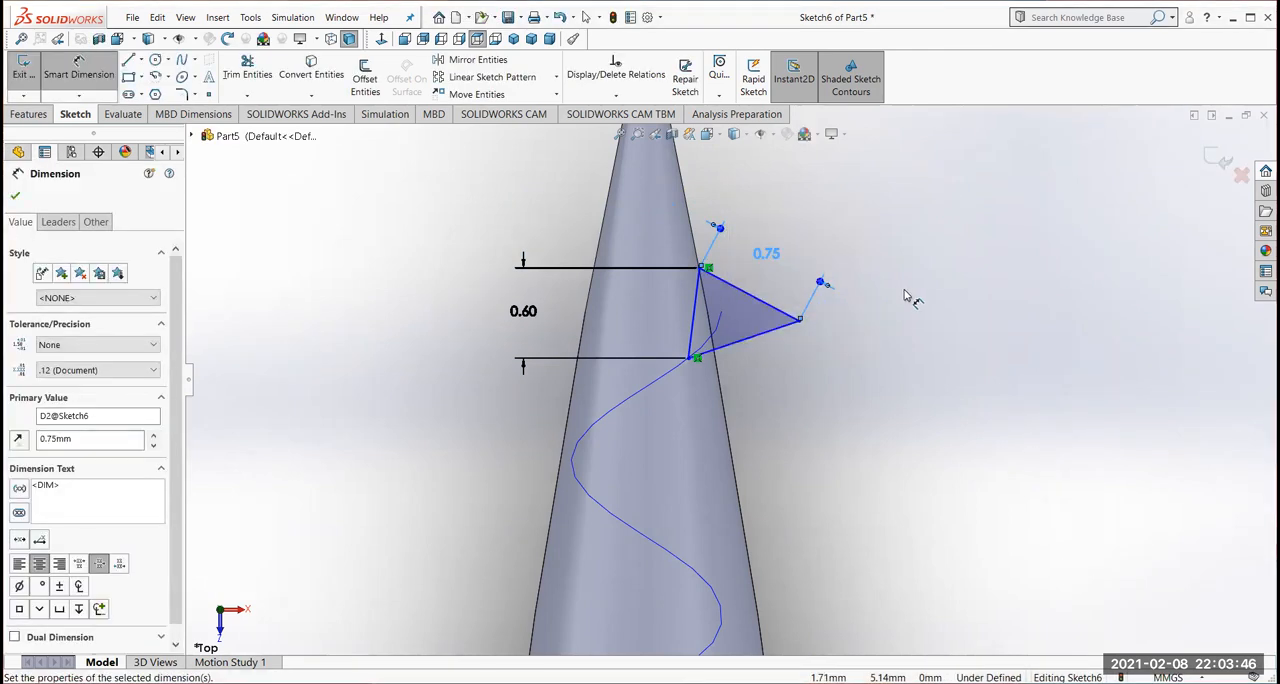
click(16, 196)
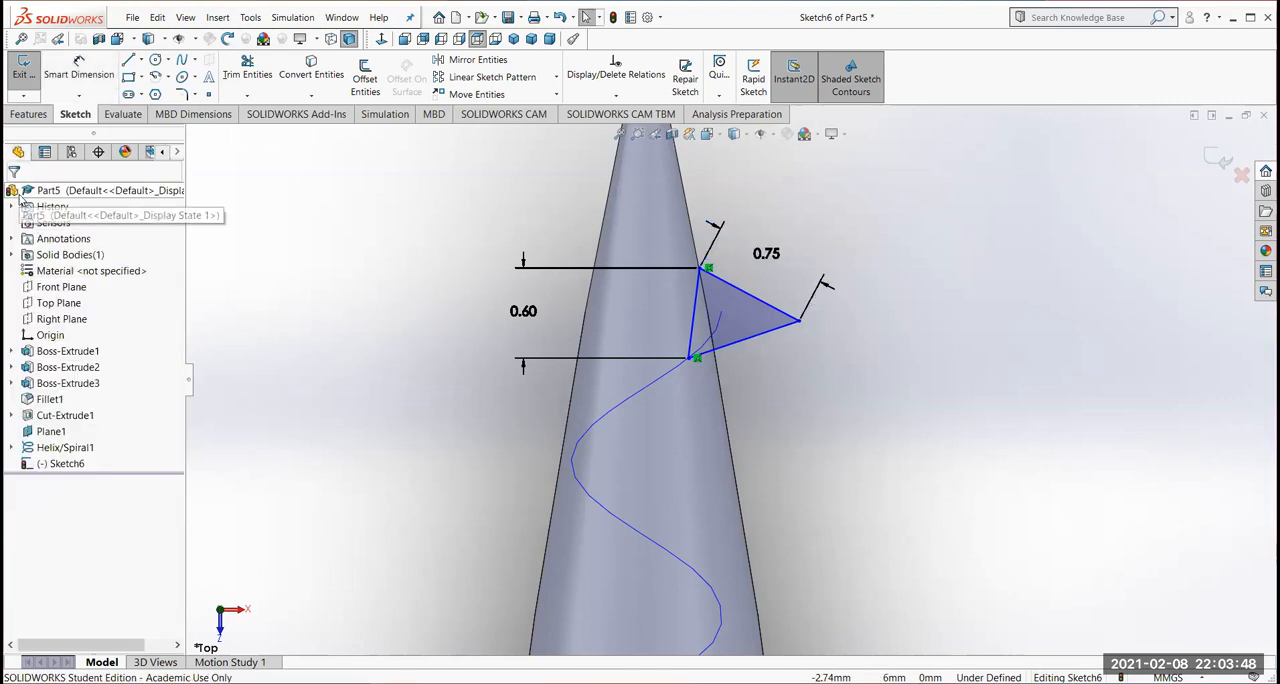
Add an Equal relation between the triangle's two slanted sides
click(772, 310)
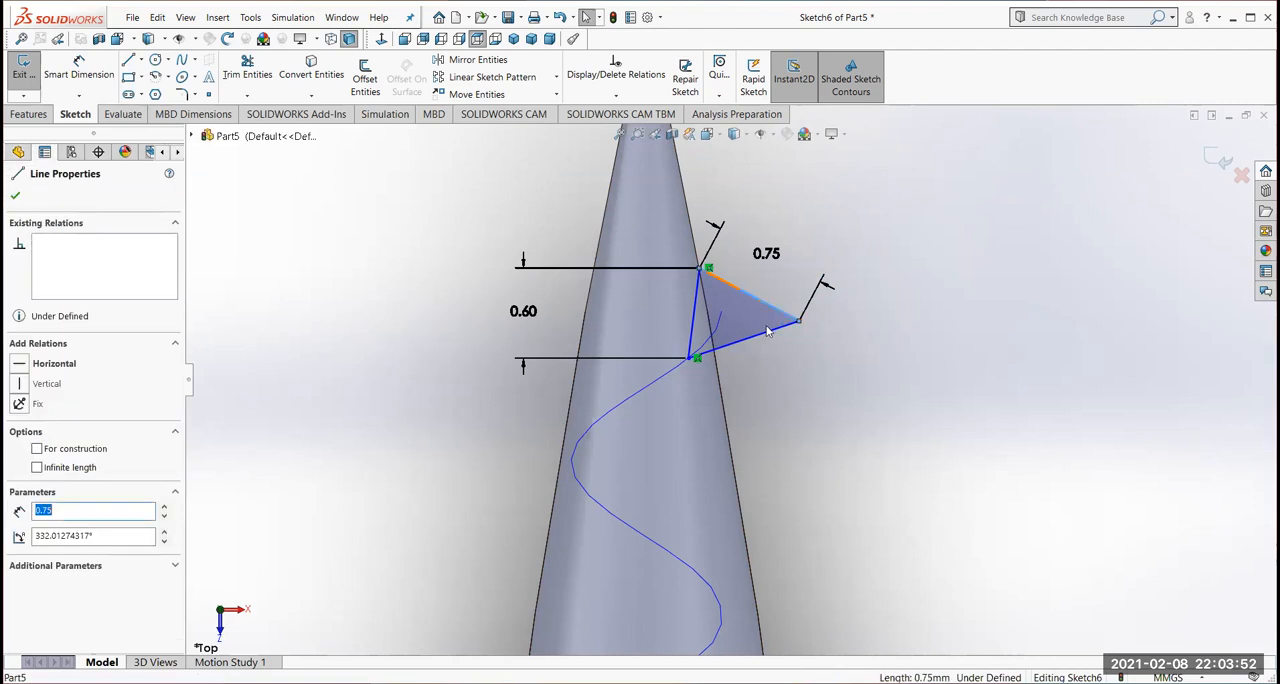
ctrl+click(768, 337)
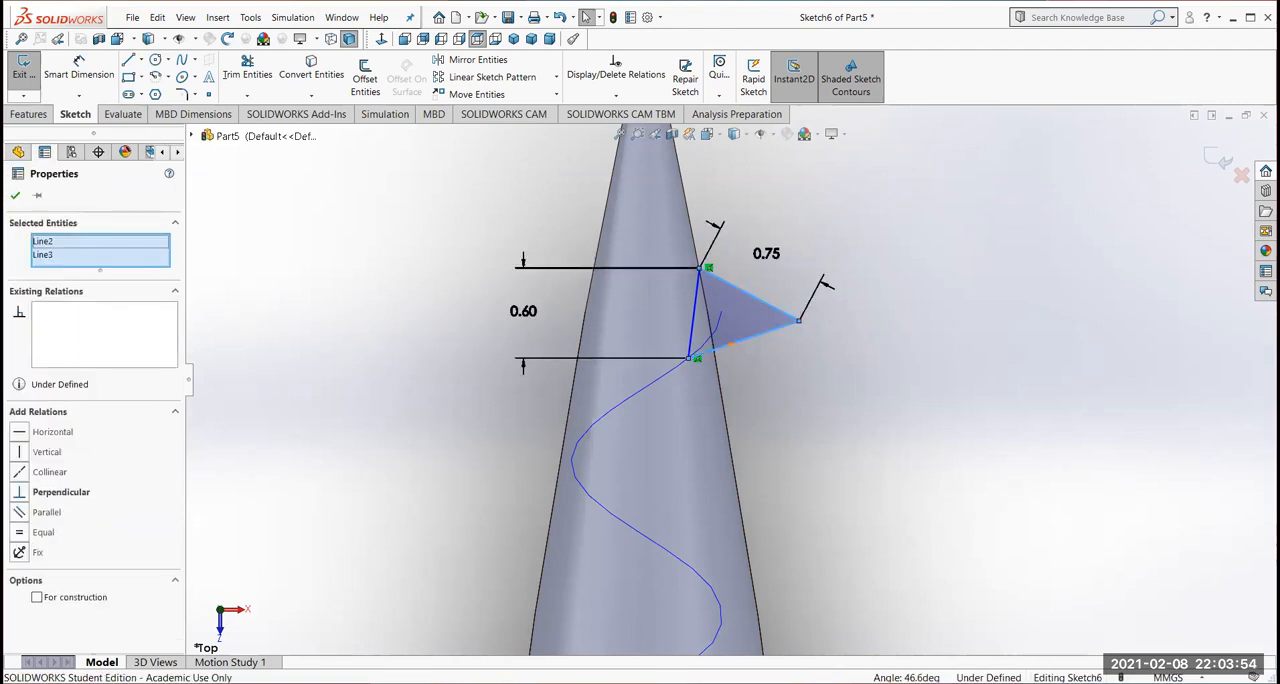
click(25, 535)
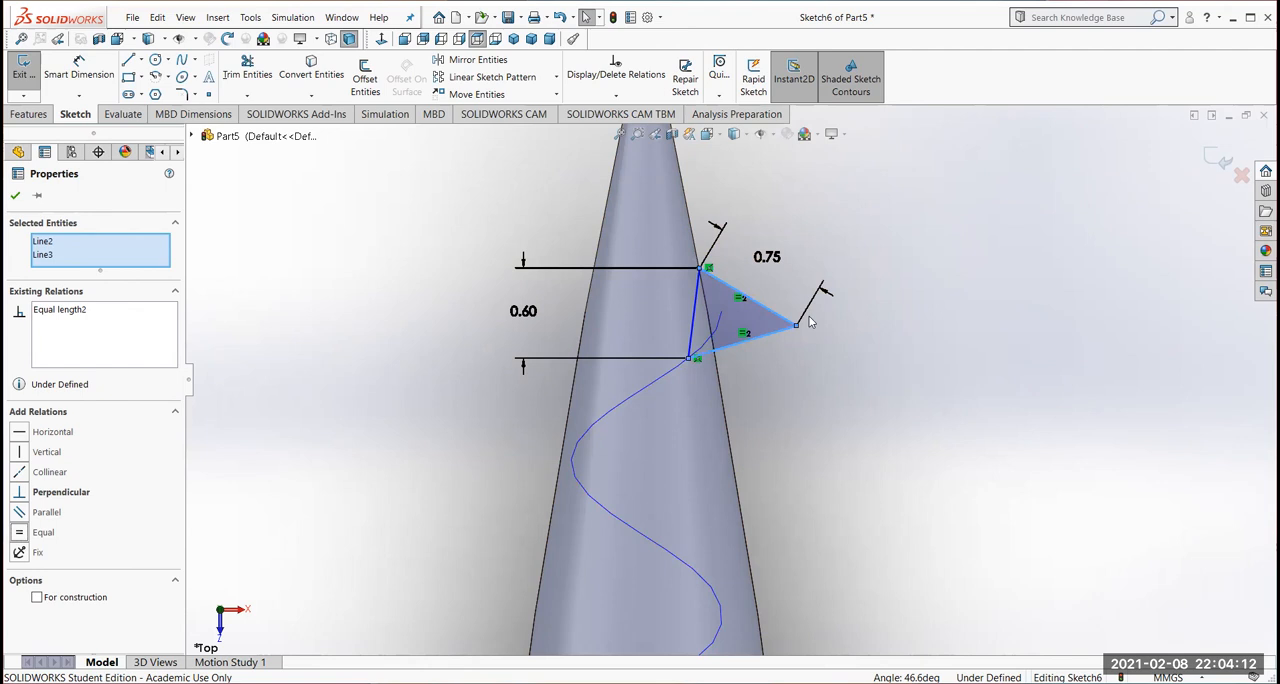
click(17, 196)
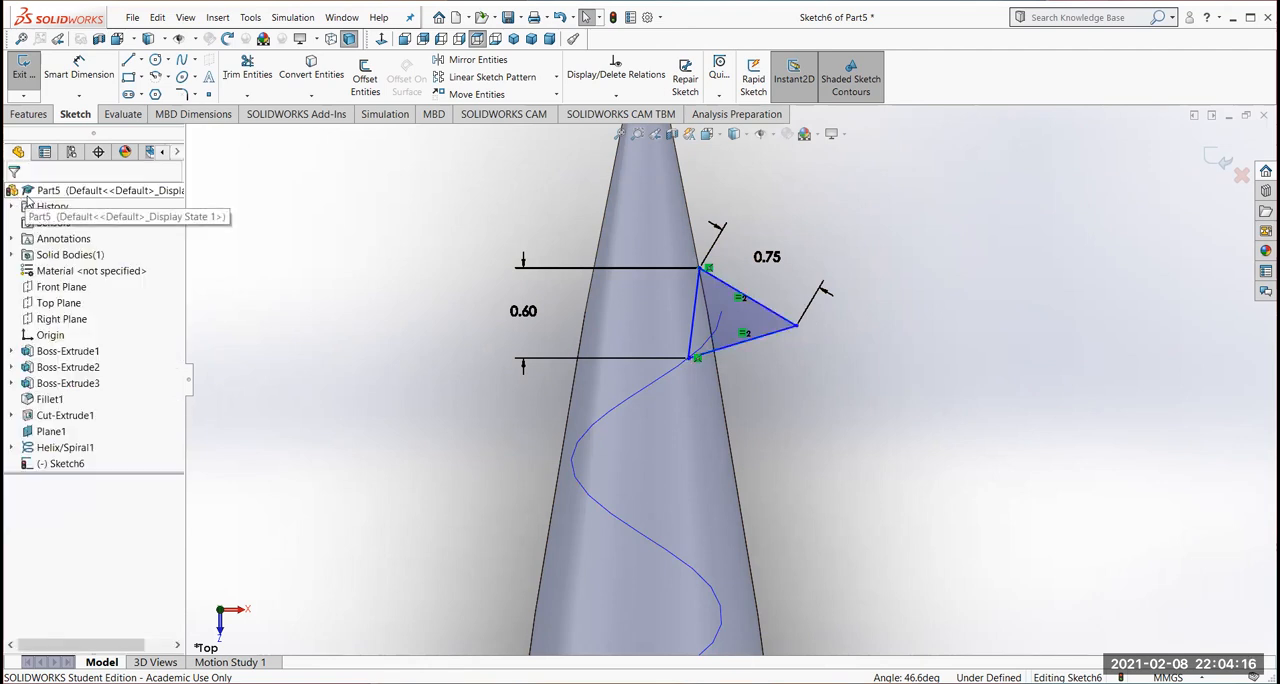
Create the thread with a Swept Boss/Base, using the triangle sketch as profile and the helix as path
click(31, 115)
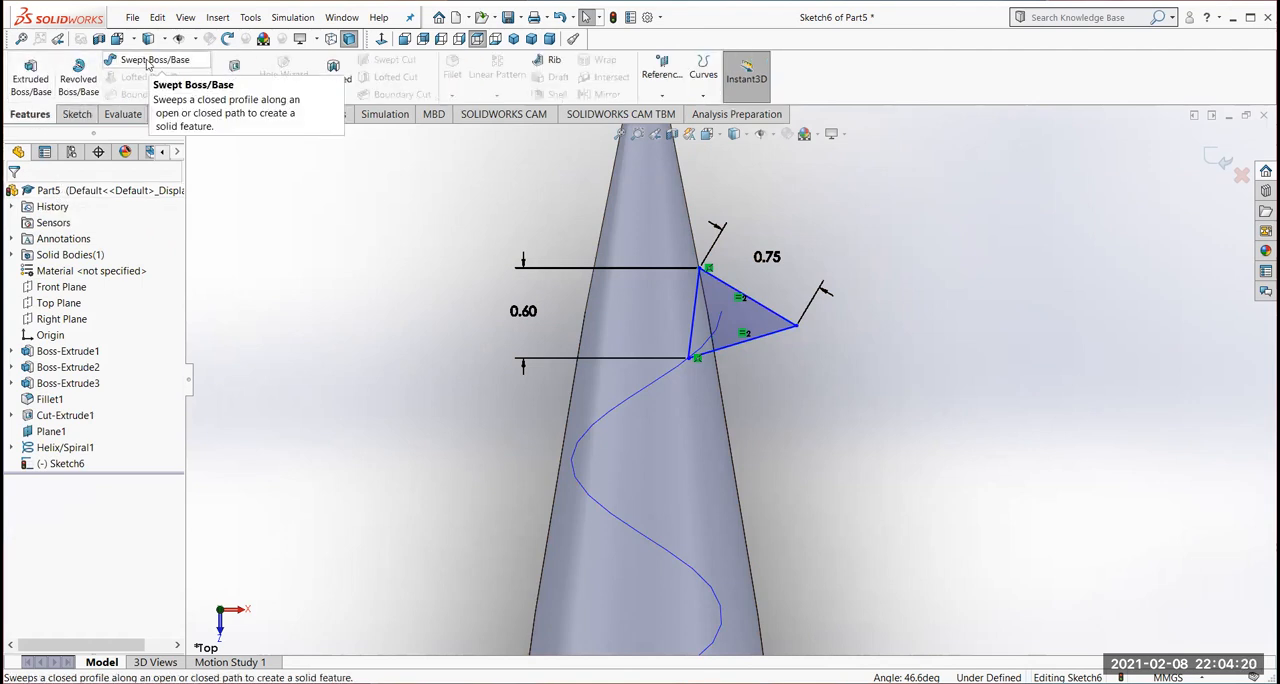
click(147, 61)
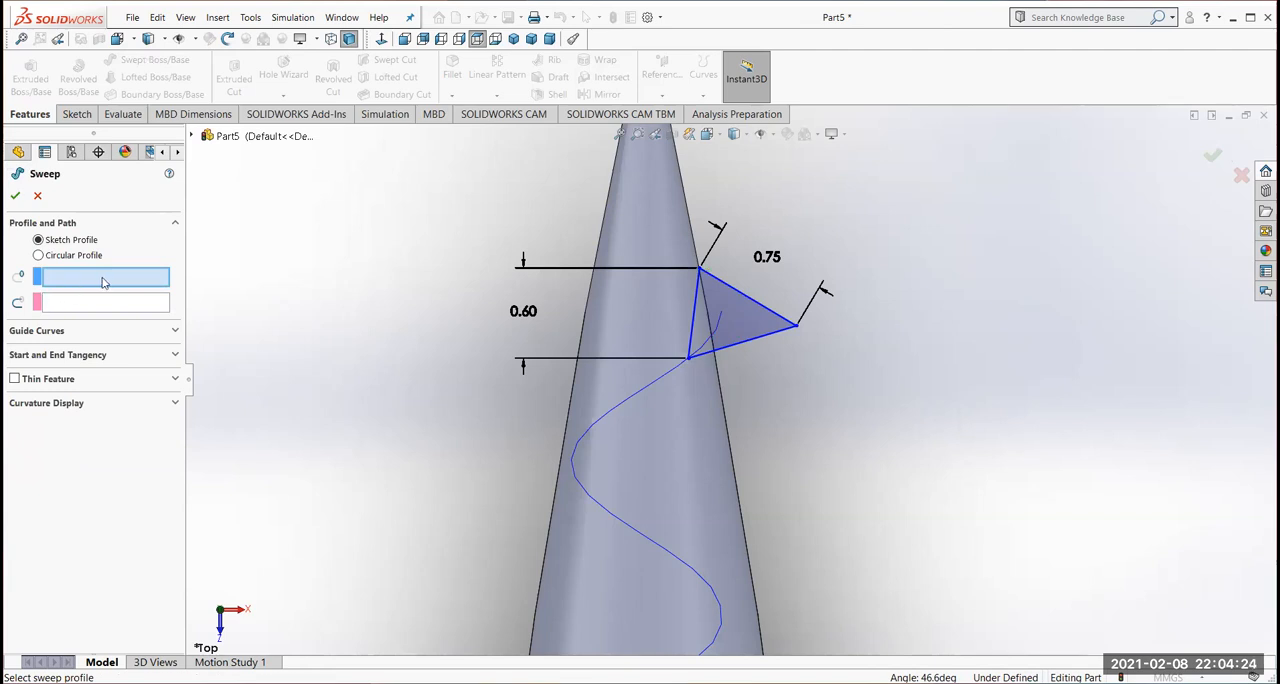
click(770, 337)
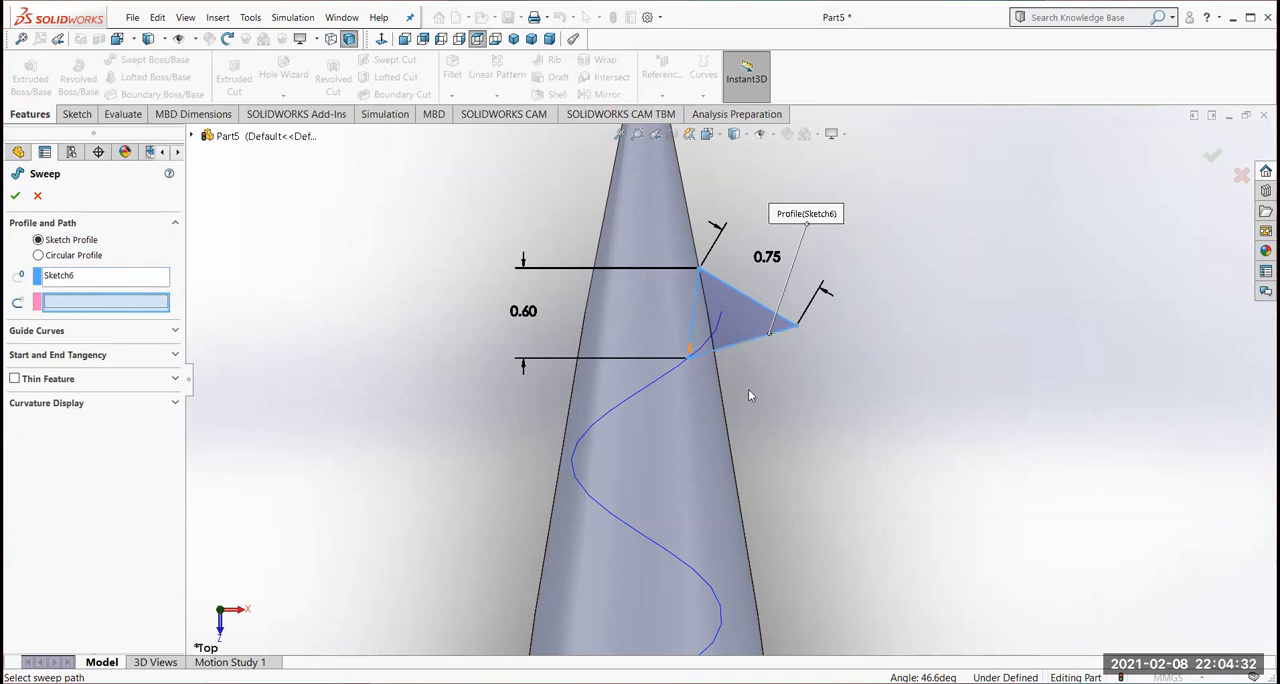
click(629, 404)
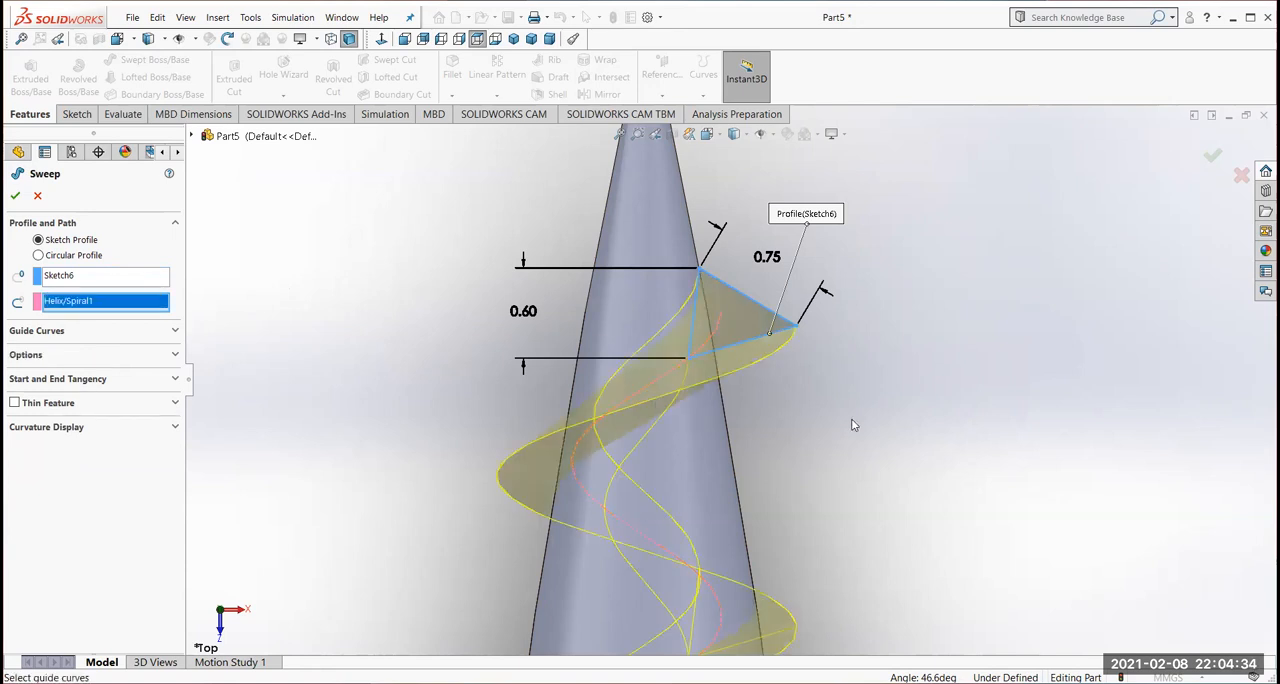
scroll(851, 424, down, 2)
scroll(815, 437, up, 4)
scroll(830, 470, up, 5)
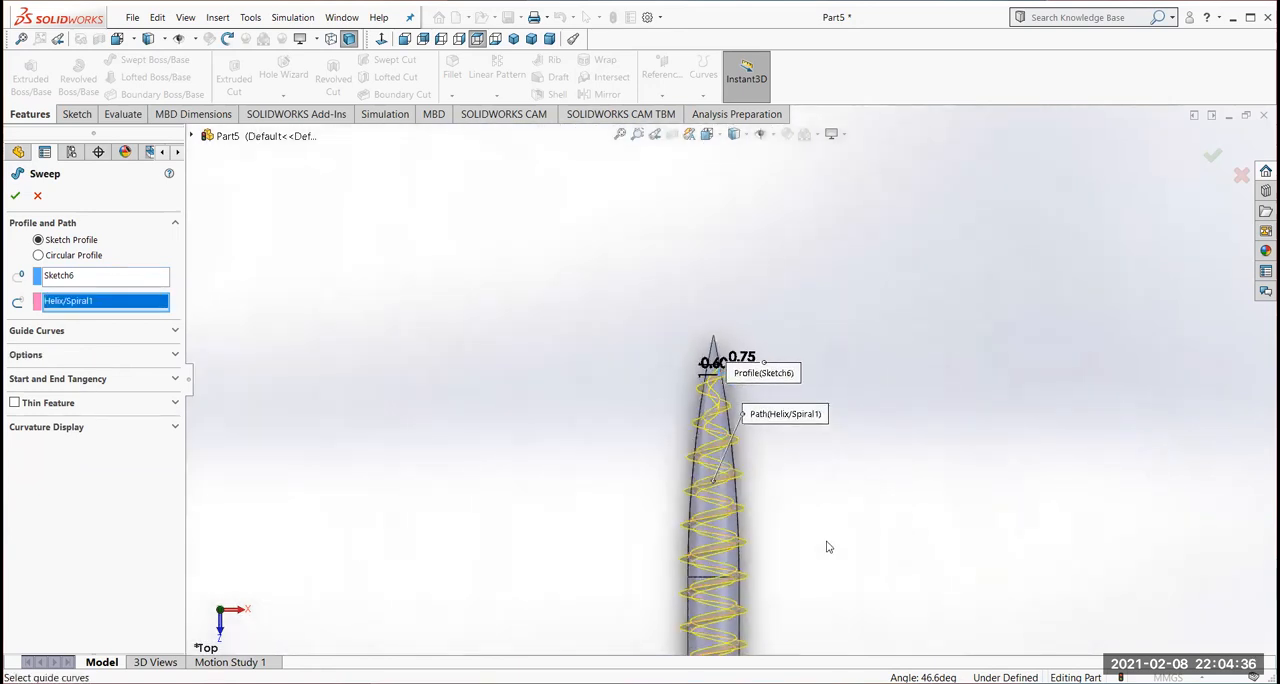
scroll(760, 485, down, 3)
middle_drag(756, 541, 718, 531)
key(Return)
Hide the reference plane that crosses the shank near the screw head
middle_drag(729, 560, 826, 418)
mouse_move(883, 351)
middle_down()
mouse_move(909, 440)
mouse_move(908, 406)
middle_up()
click(532, 40)
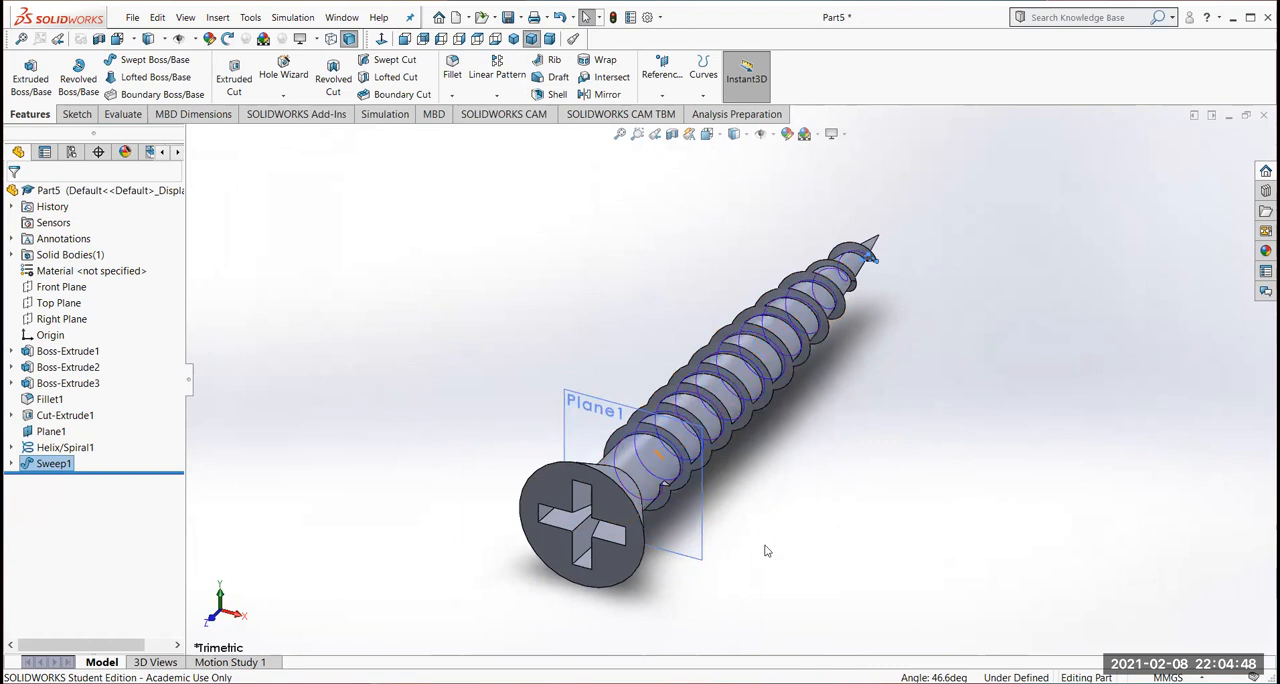
middle_drag(760, 588, 983, 462)
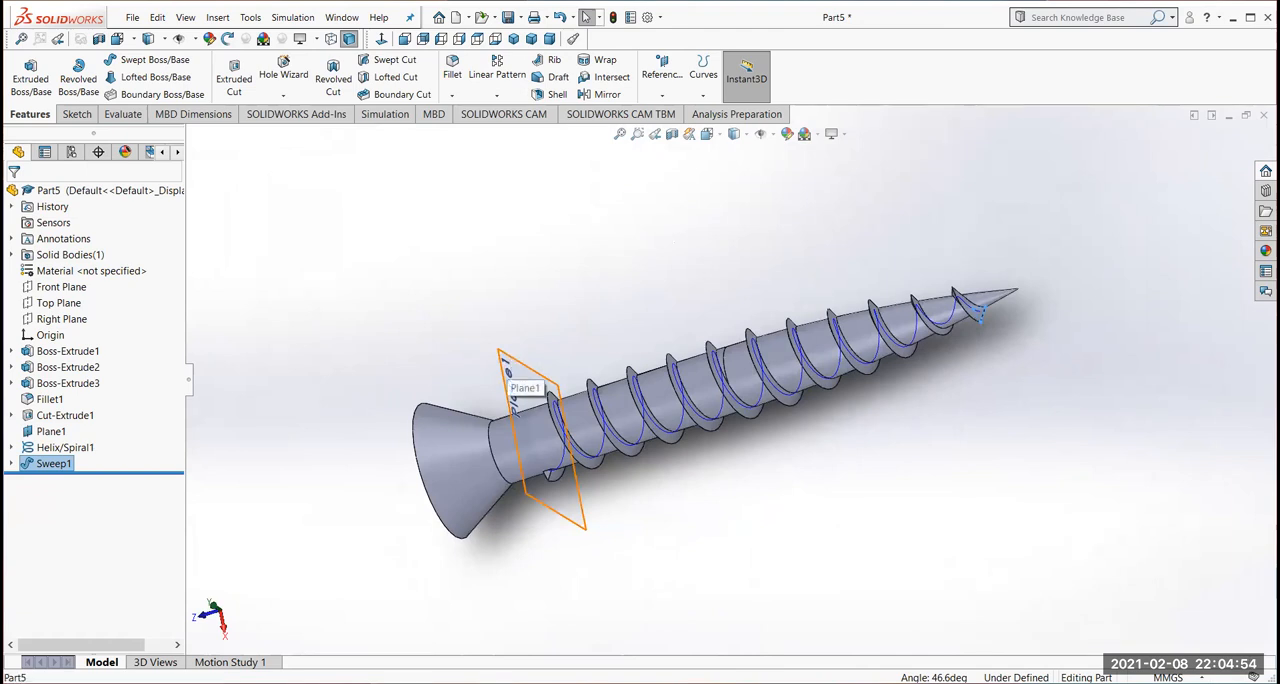
click(511, 362)
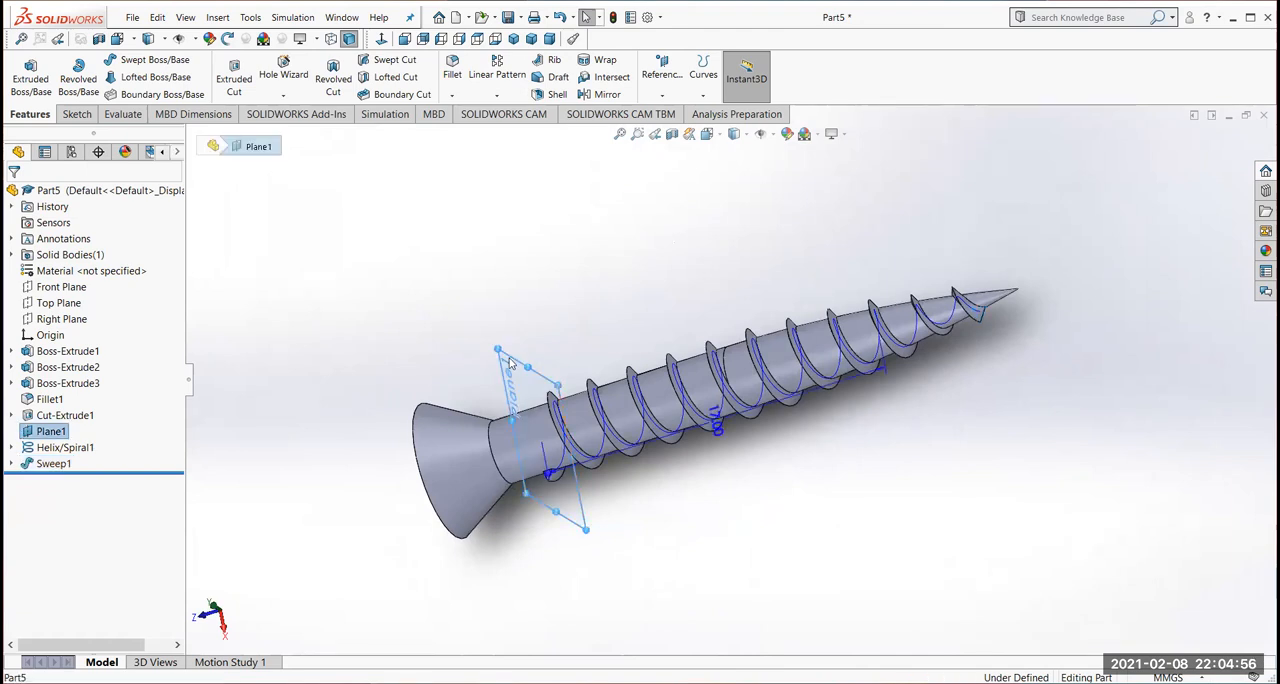
right_click(510, 363)
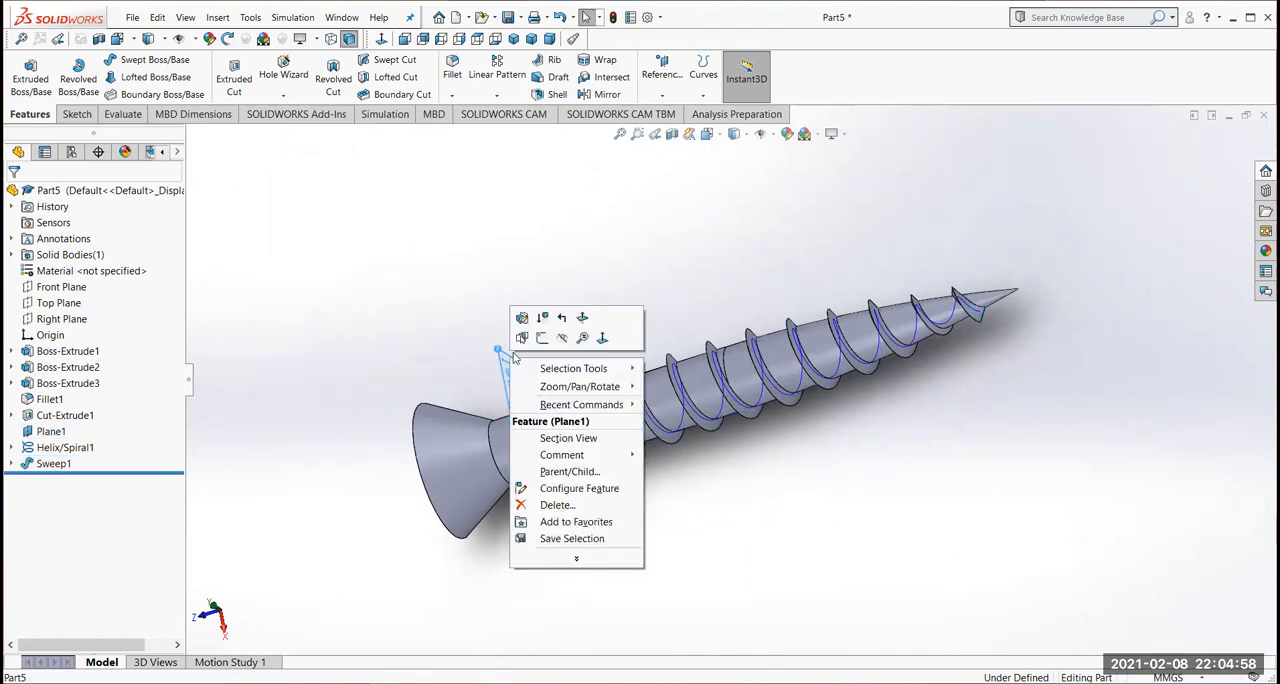
click(563, 338)
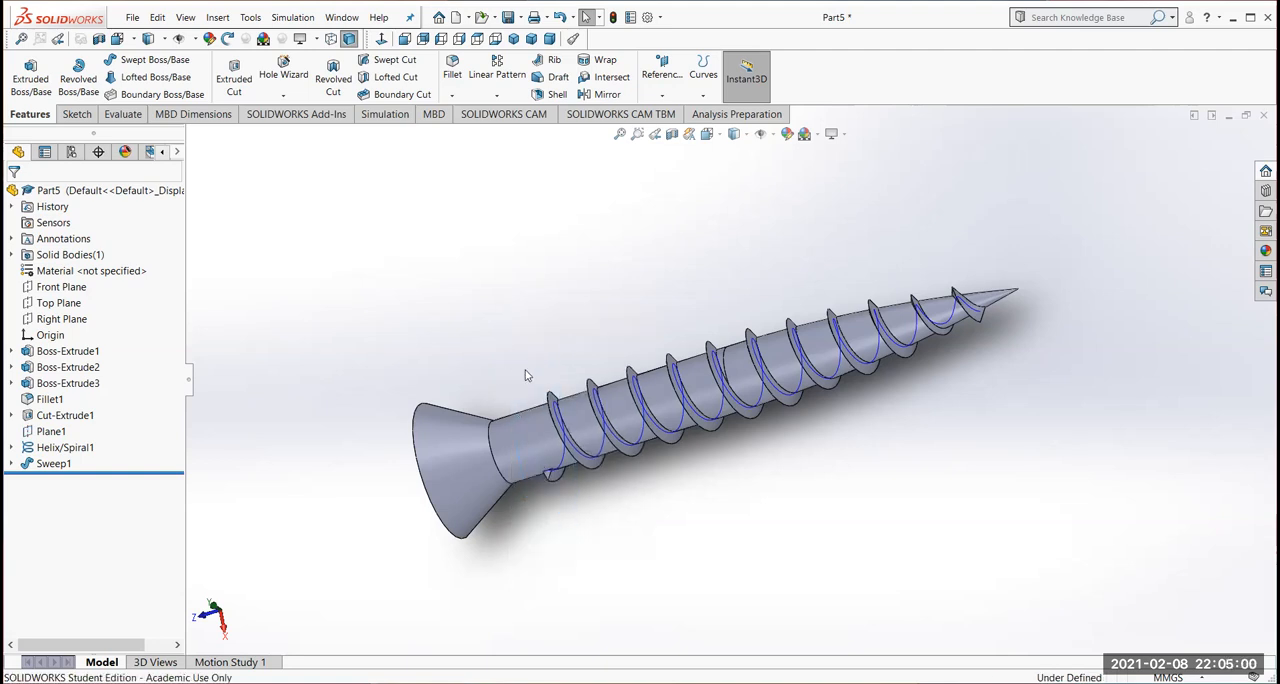
Hide the helix curve along the screw shank
scroll(600, 460, up, 2)
scroll(665, 408, down, 5)
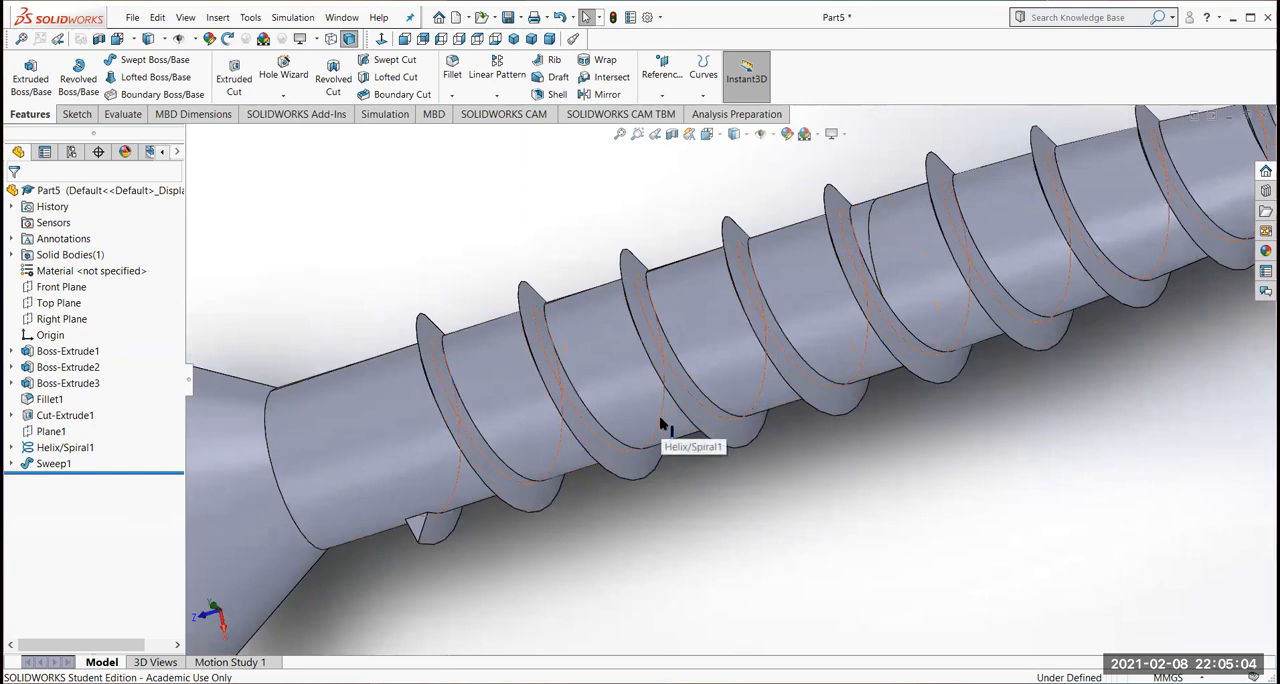
click(660, 424)
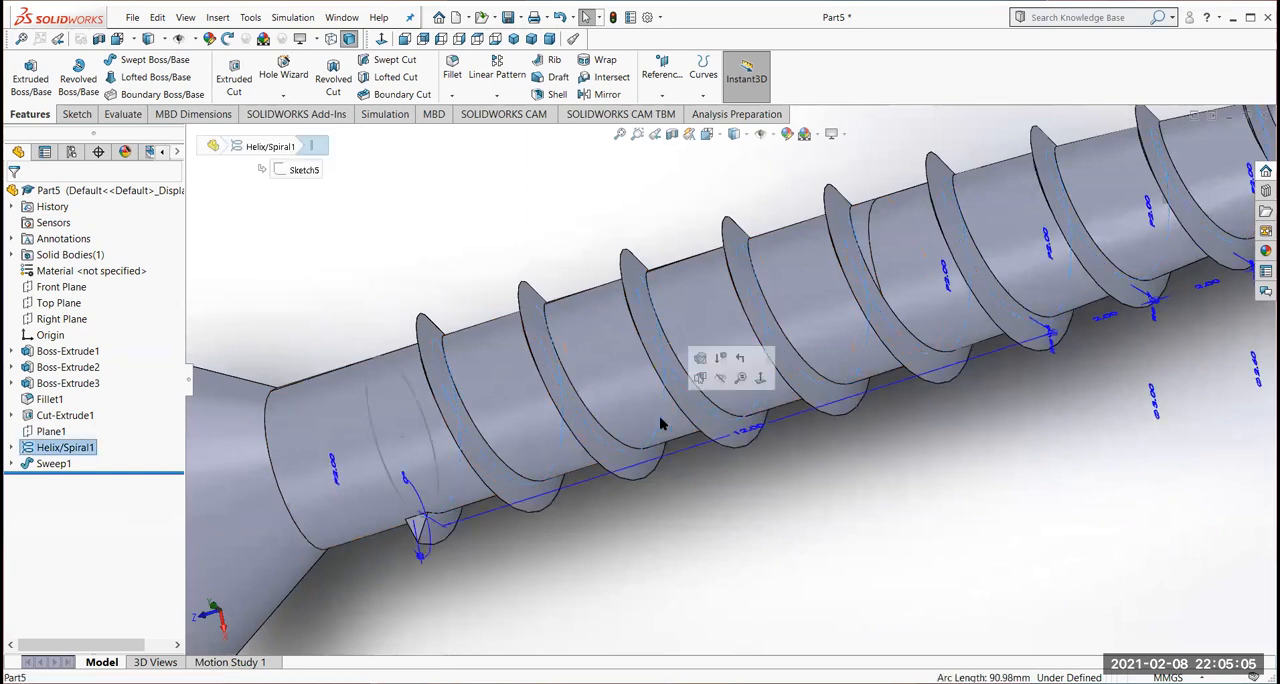
click(719, 379)
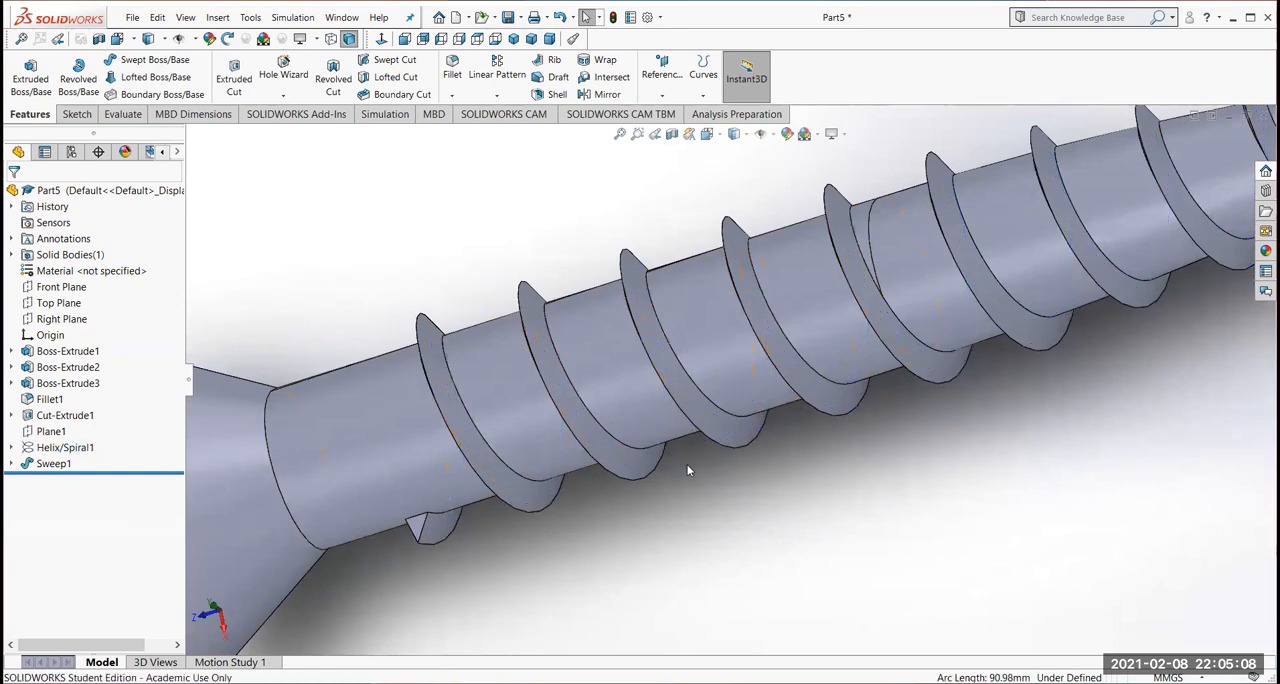
Examine the threaded screw from several angles, including the head recess, shank and tip
key(f)
middle_drag(693, 517, 883, 194)
middle_drag(853, 416, 843, 318)
middle_drag(771, 342, 736, 265)
middle_drag(625, 511, 991, 609)
middle_drag(900, 385, 989, 477)
scroll(882, 420, up, 4)
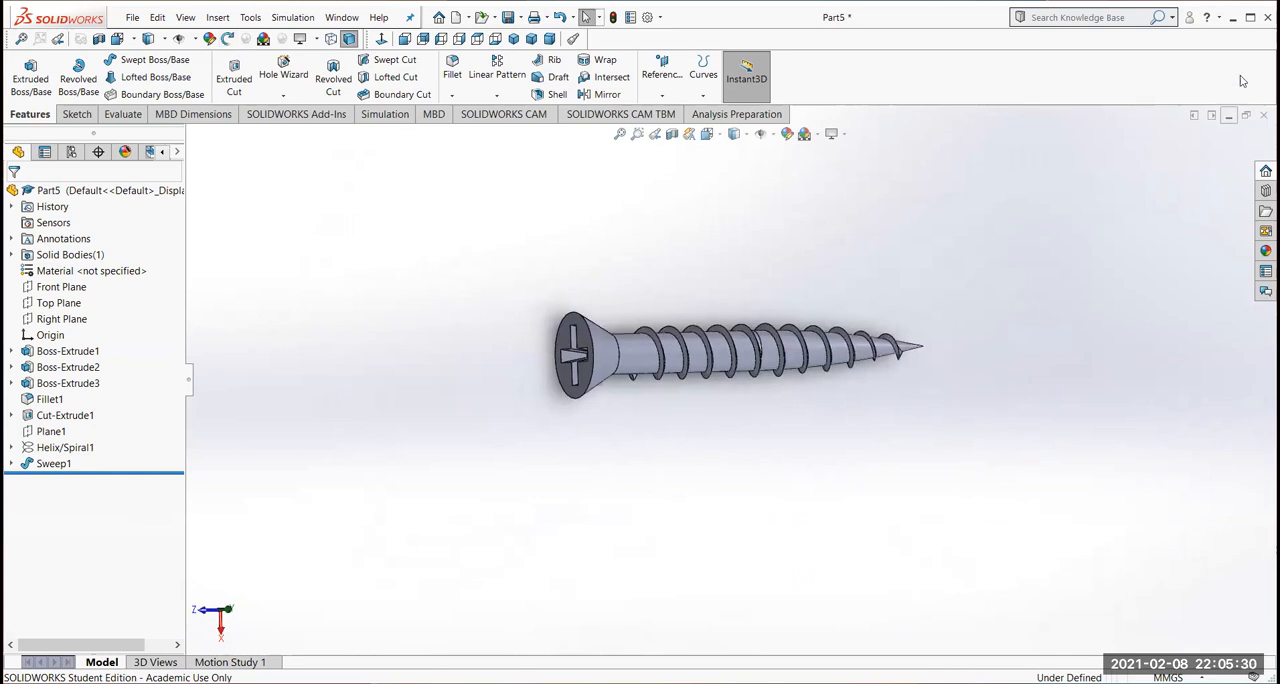